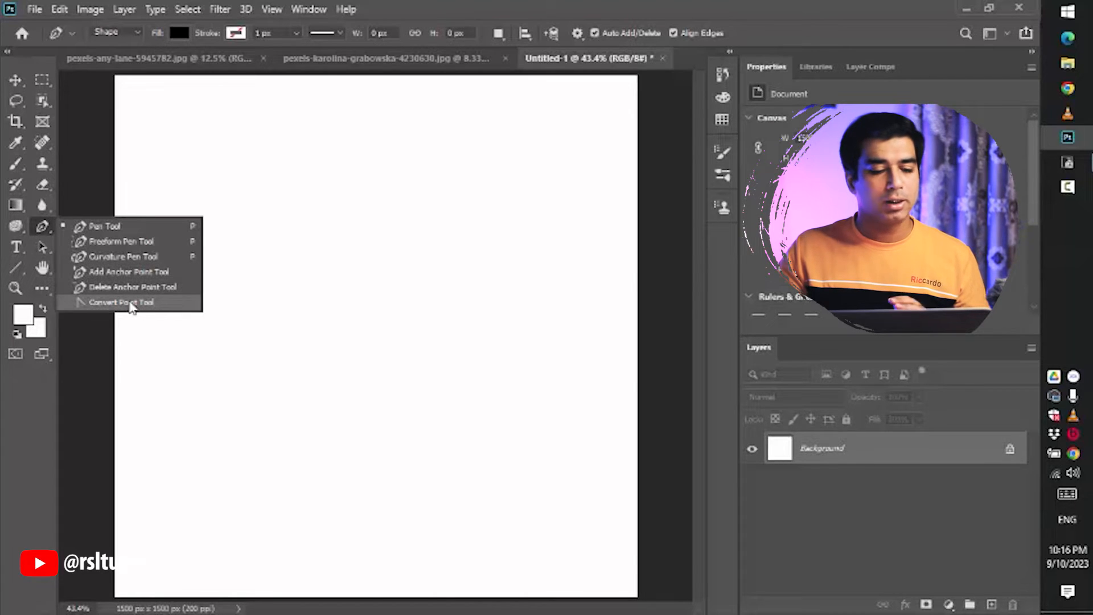
- Draw a closed four-point filled shape with the Pen tool in Shape mode and undo it
left_click(113, 230)
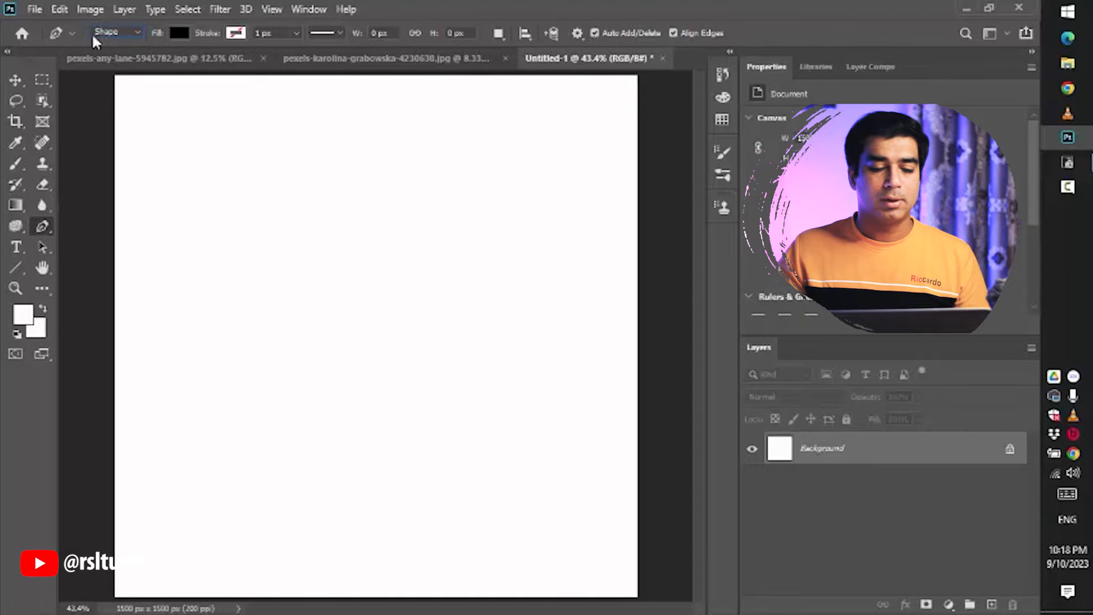
left_click(136, 32)
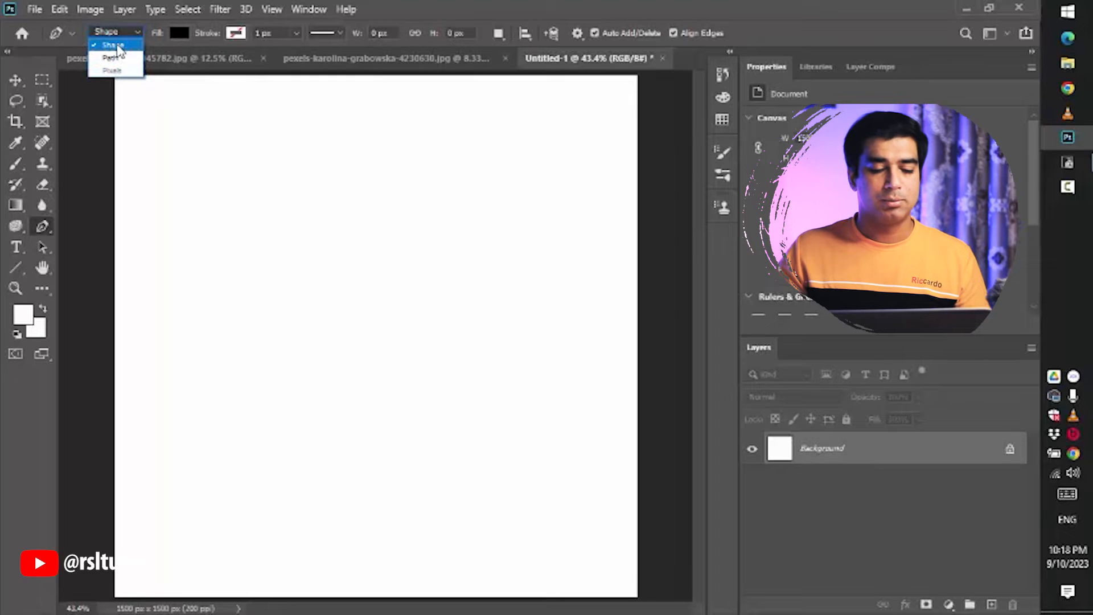
left_click(118, 46)
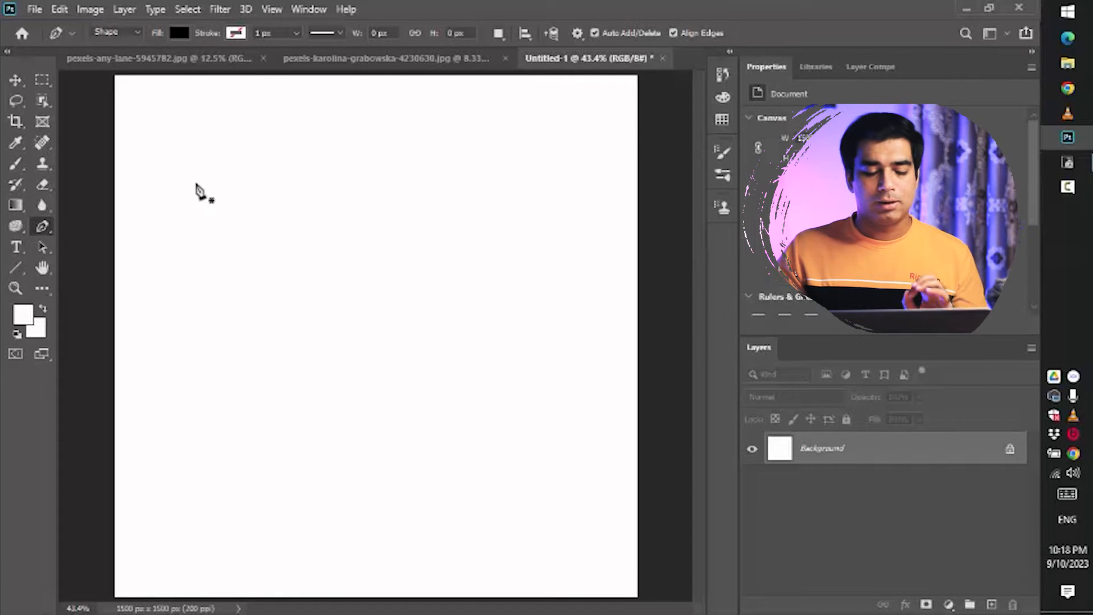
left_click(214, 141)
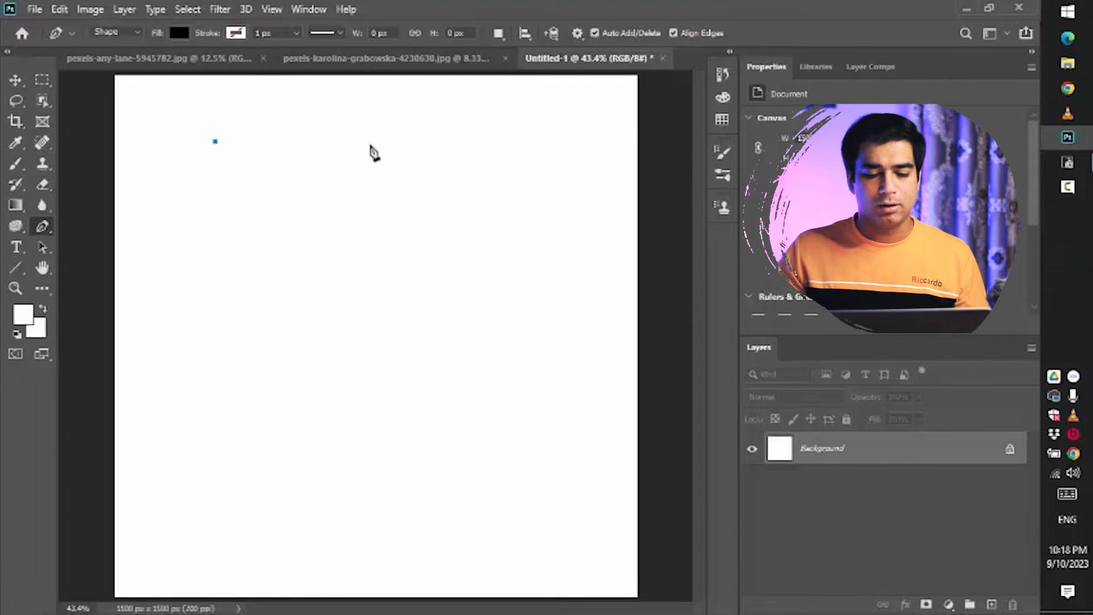
left_click(481, 144)
left_click(503, 327)
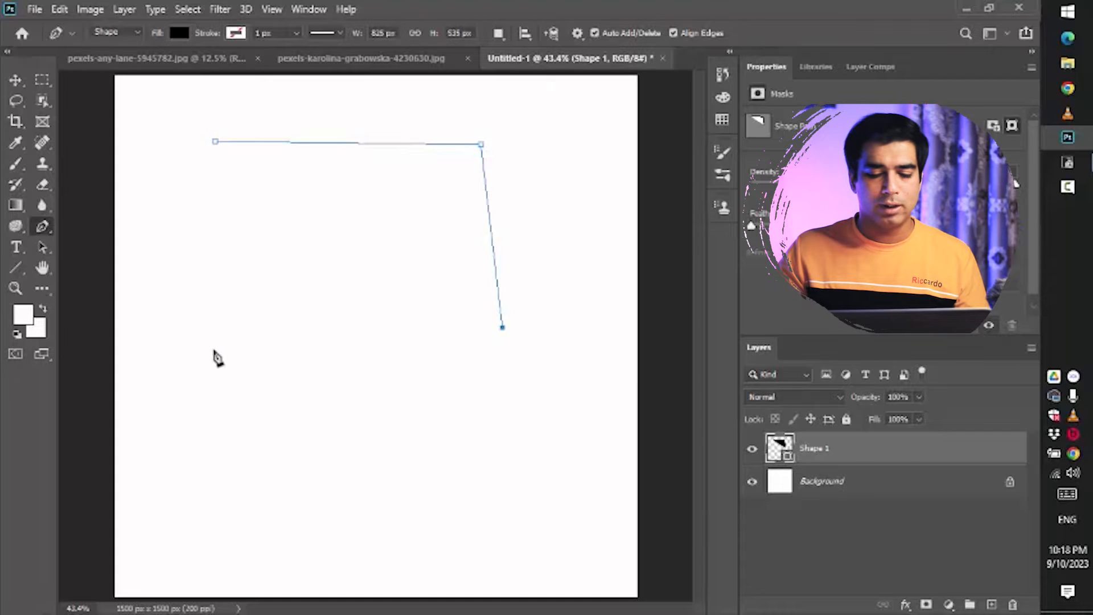
left_click(212, 349)
left_click(215, 143)
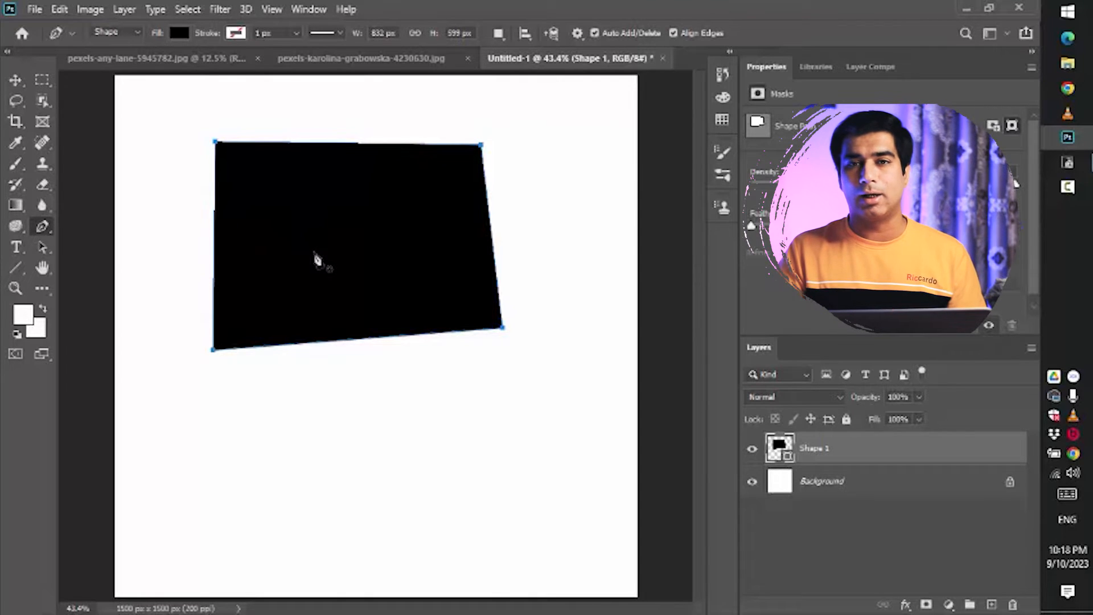
key("ctrl+z")
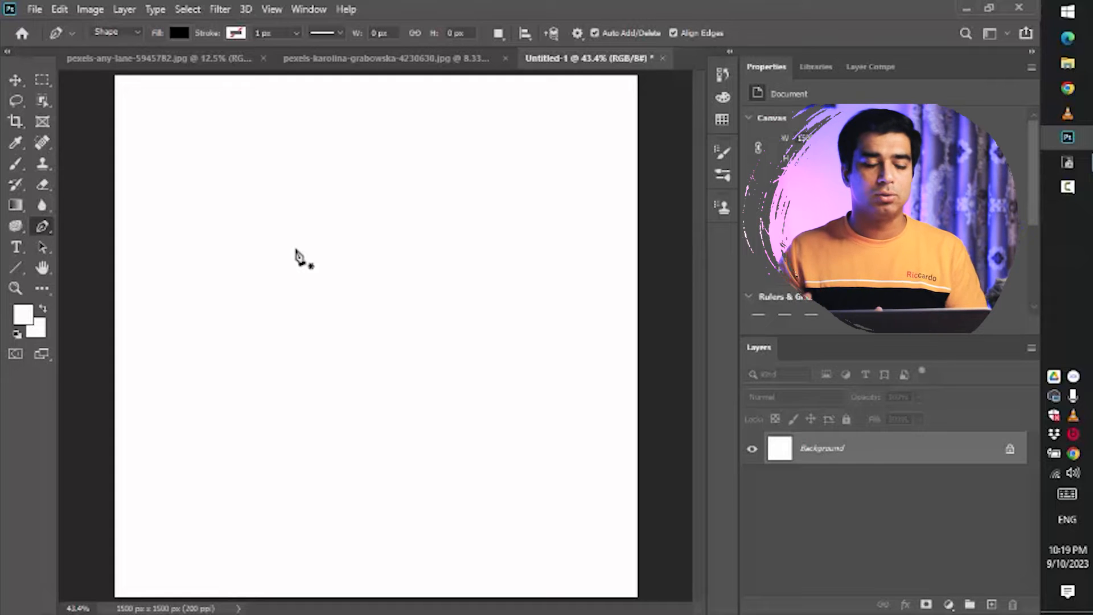
- Switch the Pen tool to Path mode and draw a closed straight-edged path of about ten anchor points
left_click(116, 33)
left_click(117, 57)
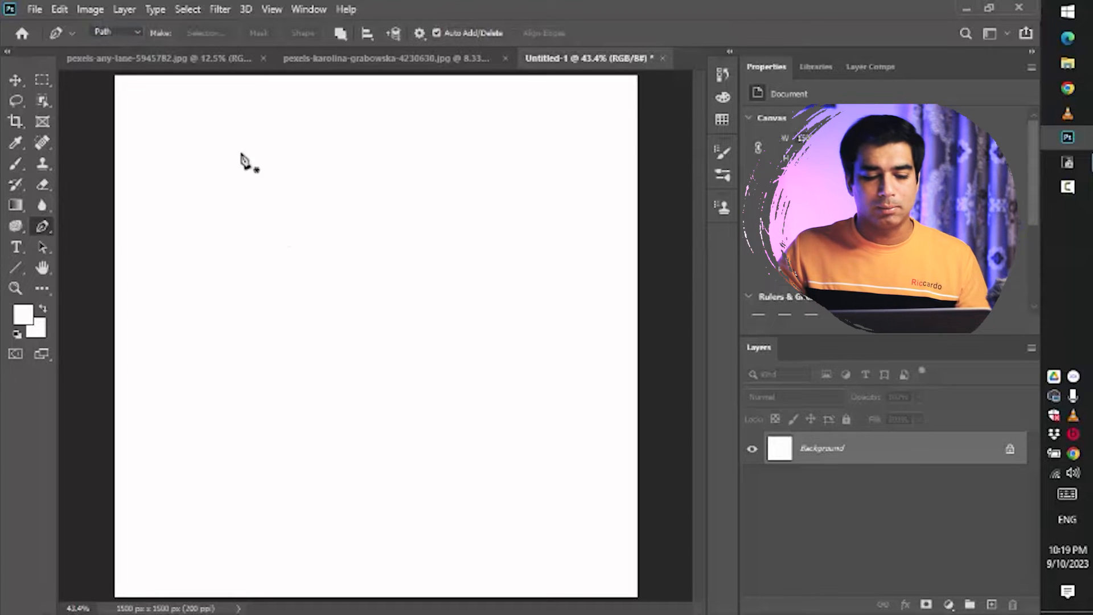
left_click(227, 155)
left_click(418, 152)
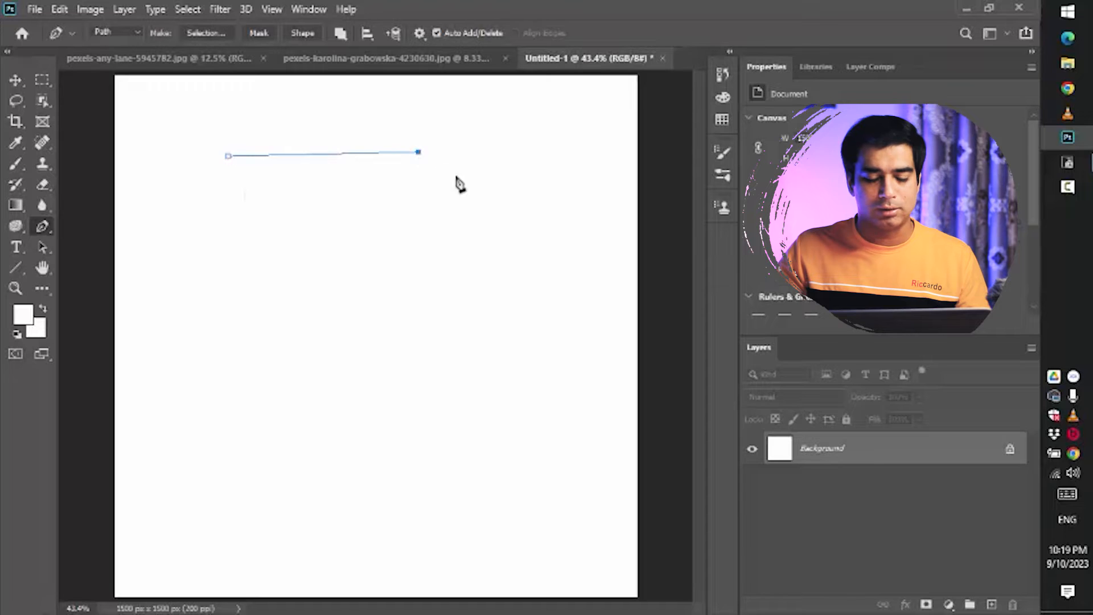
left_click(542, 240)
left_click(440, 327)
left_click(262, 292)
left_click(266, 228)
left_click(229, 205)
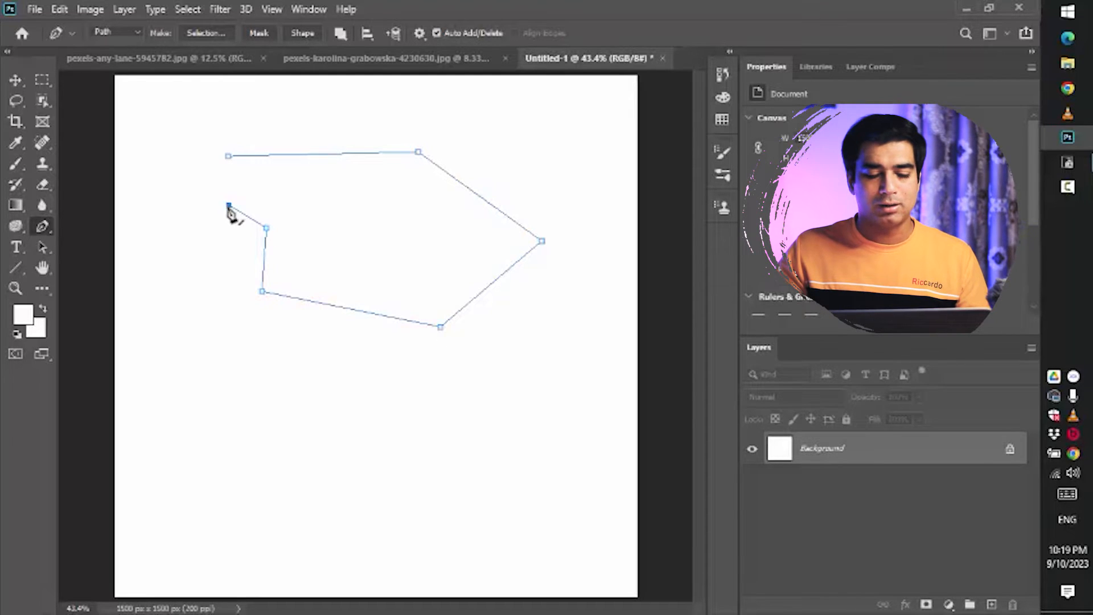
left_click(182, 203)
left_click(203, 177)
left_click(199, 150)
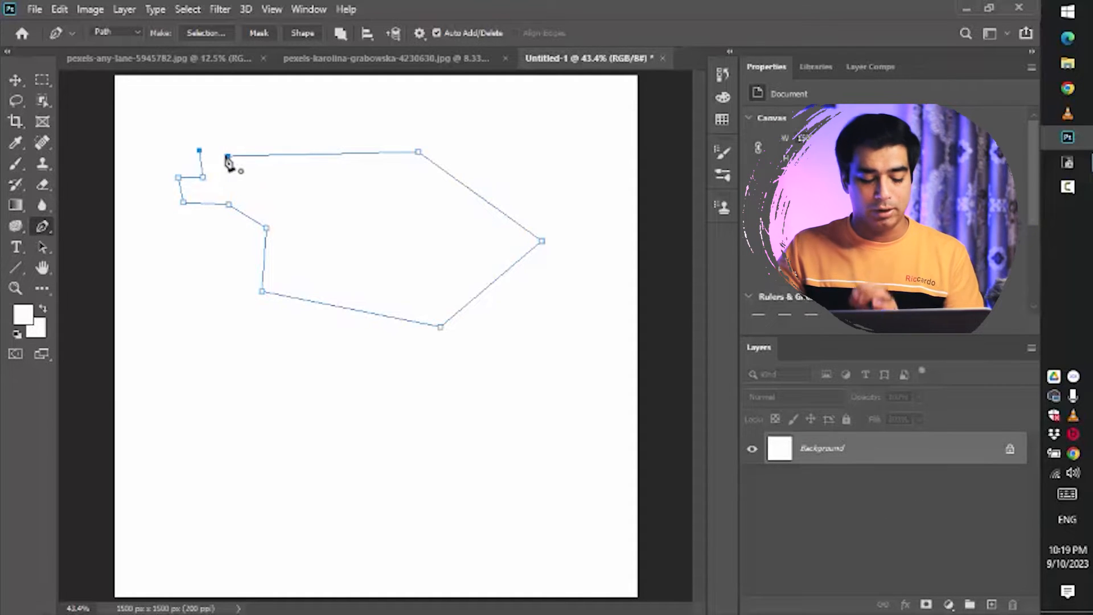
left_click(227, 157)
key("Return")
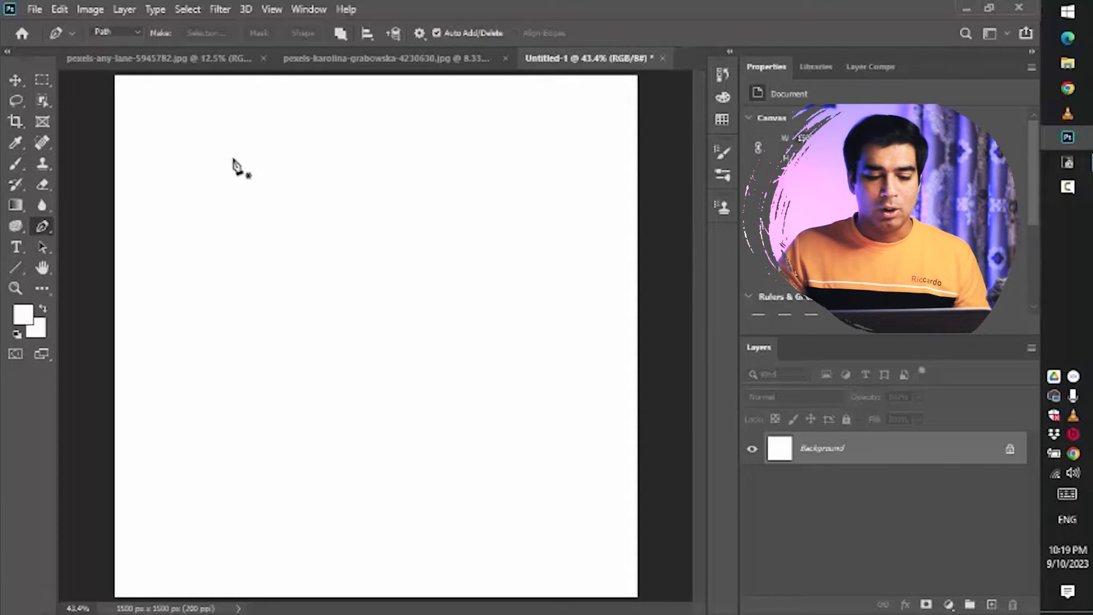
- Draw another closed straight-edged path of about ten points and delete it
left_click(180, 207)
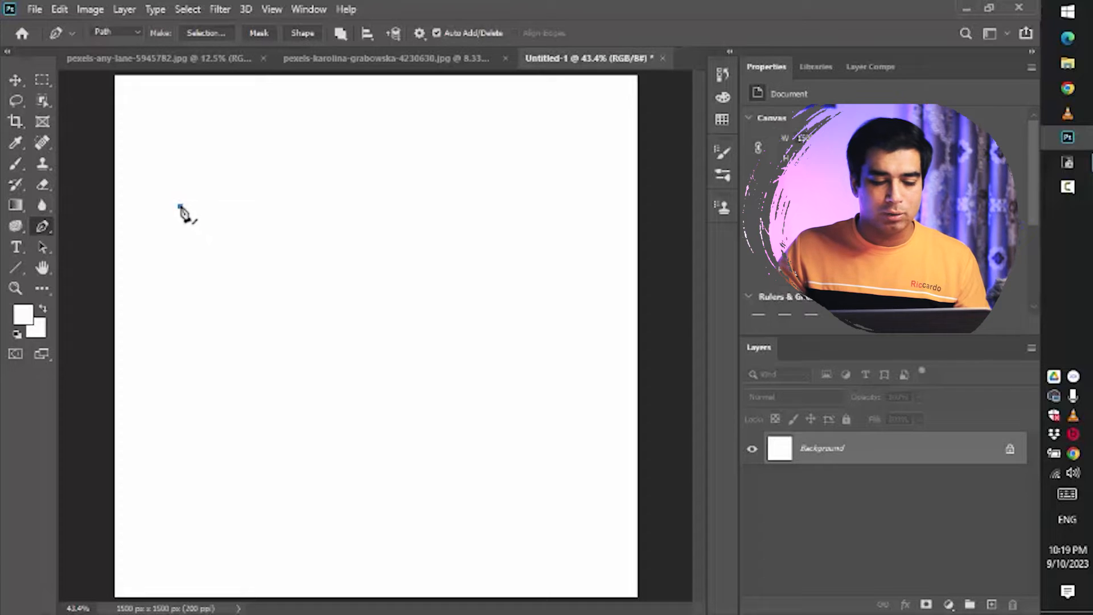
left_click(251, 165)
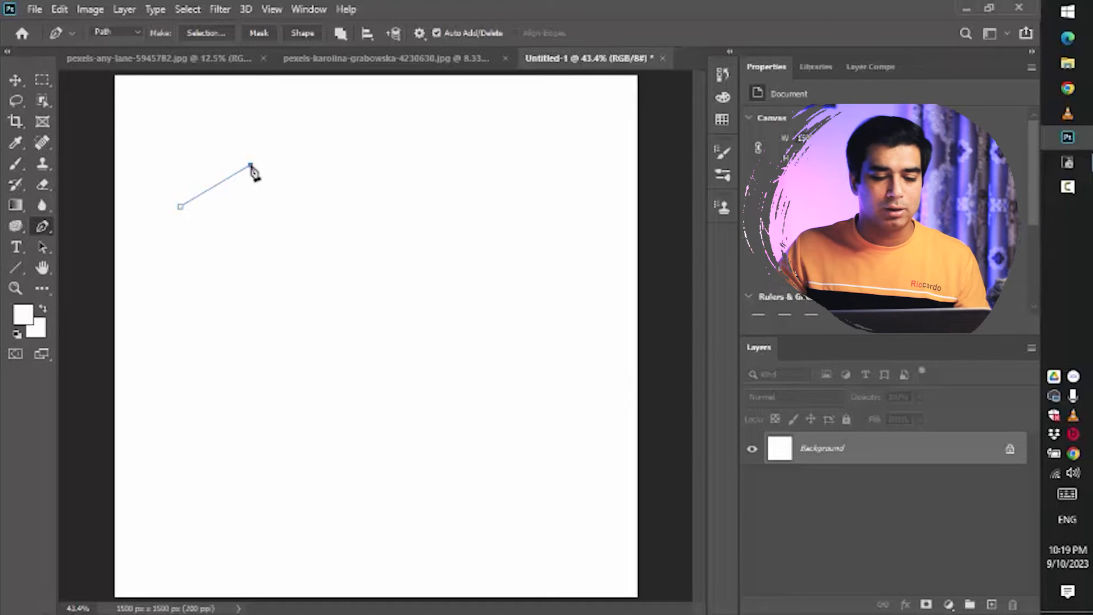
left_click(180, 206)
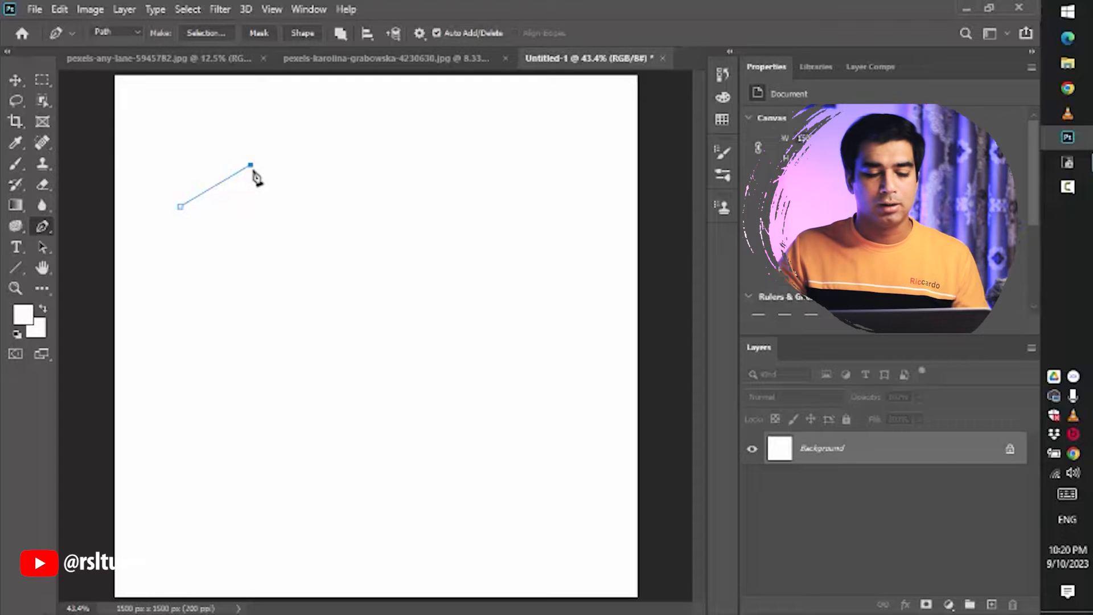
left_click(398, 156)
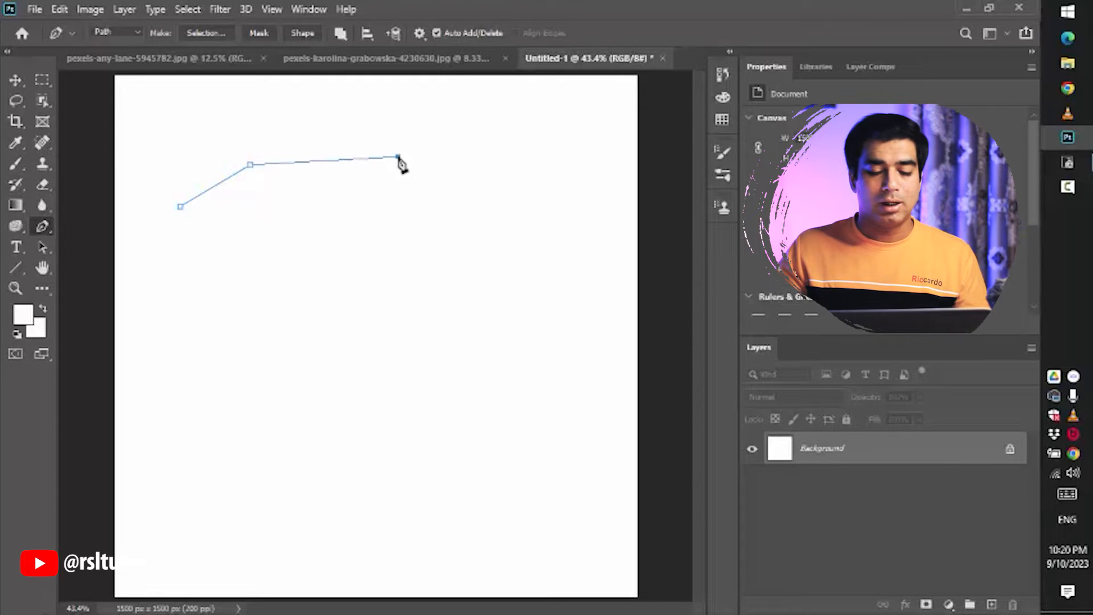
left_click(529, 160)
left_click(547, 243)
left_click(522, 325)
left_click(408, 319)
left_click(358, 305)
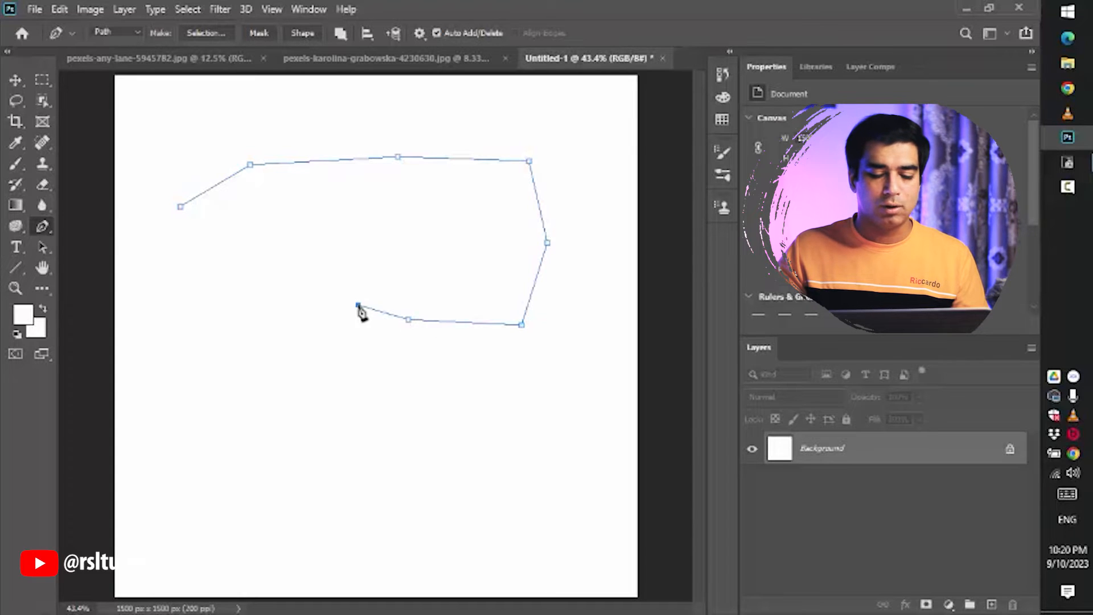
left_click(320, 251)
left_click(193, 248)
left_click(180, 206)
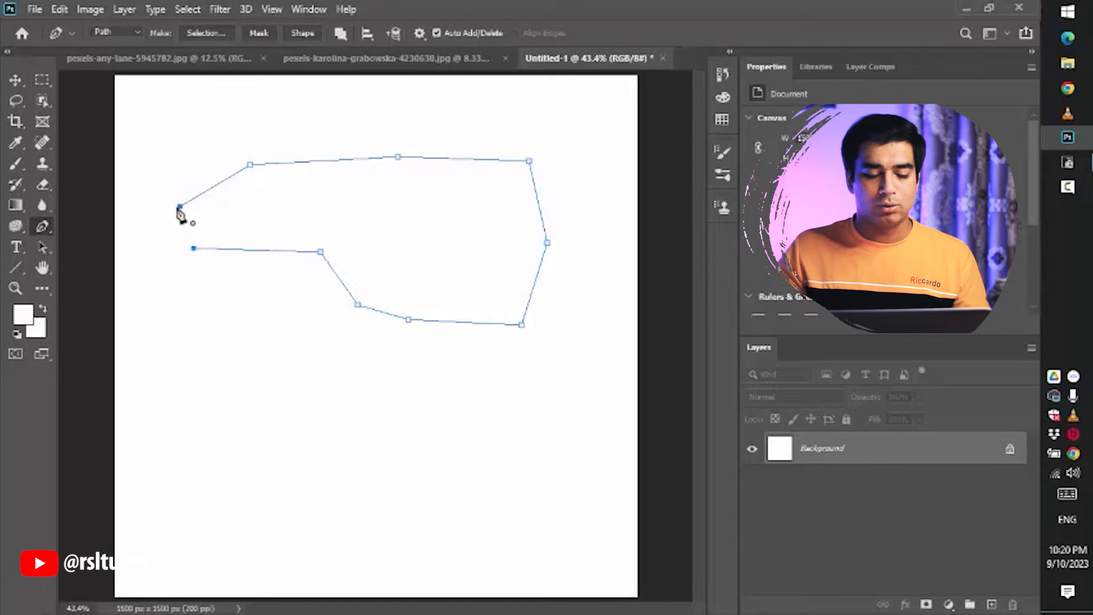
left_click(181, 207)
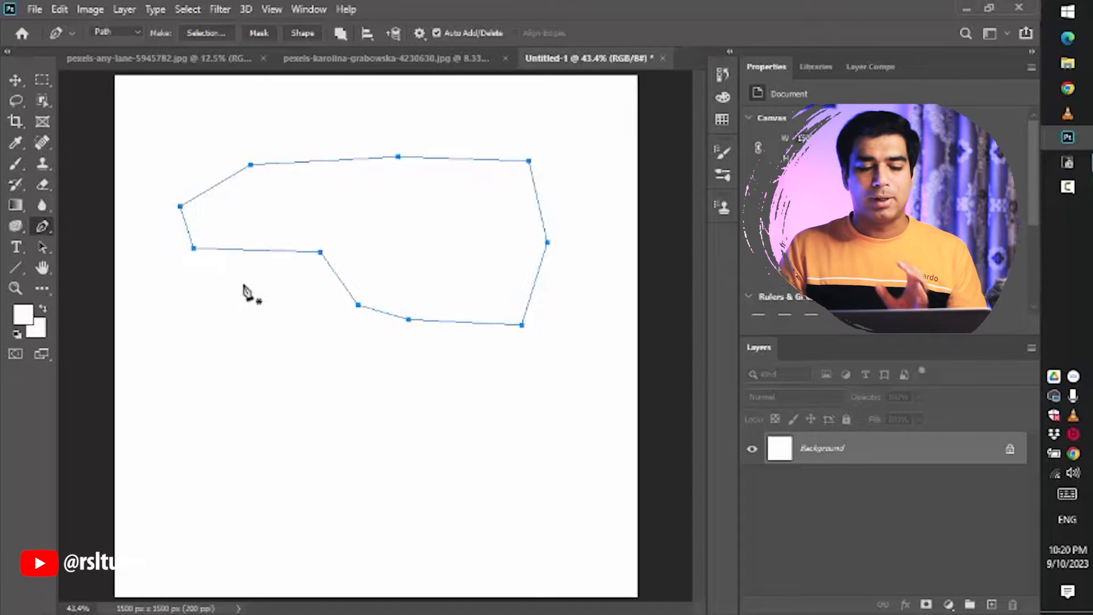
key("Delete")
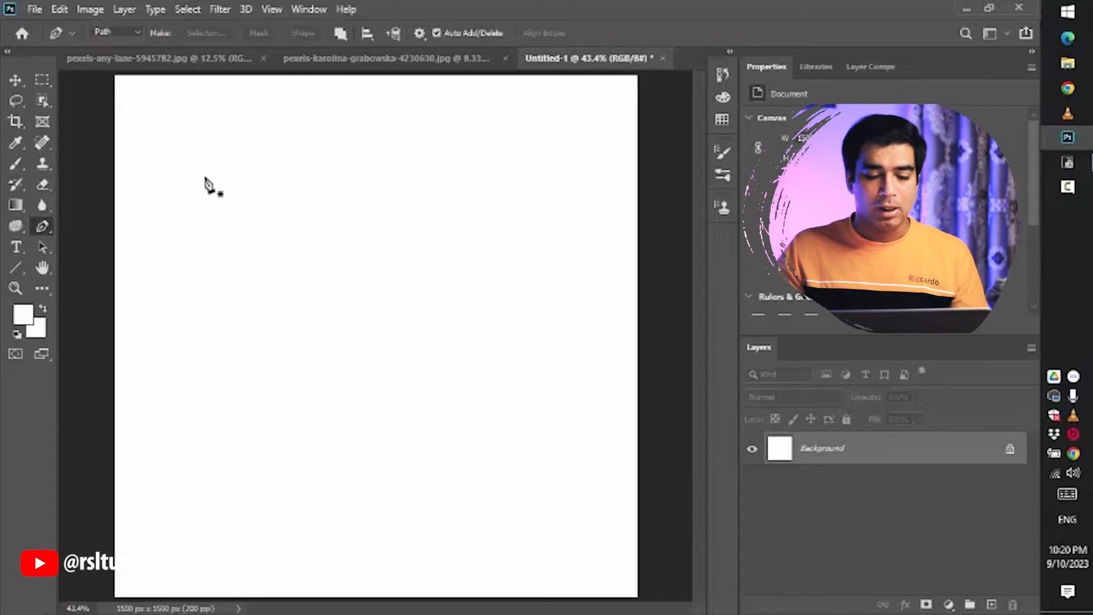
- Start a new path with a corner point followed by a smooth anchor dragged out into a curve
left_click(204, 176)
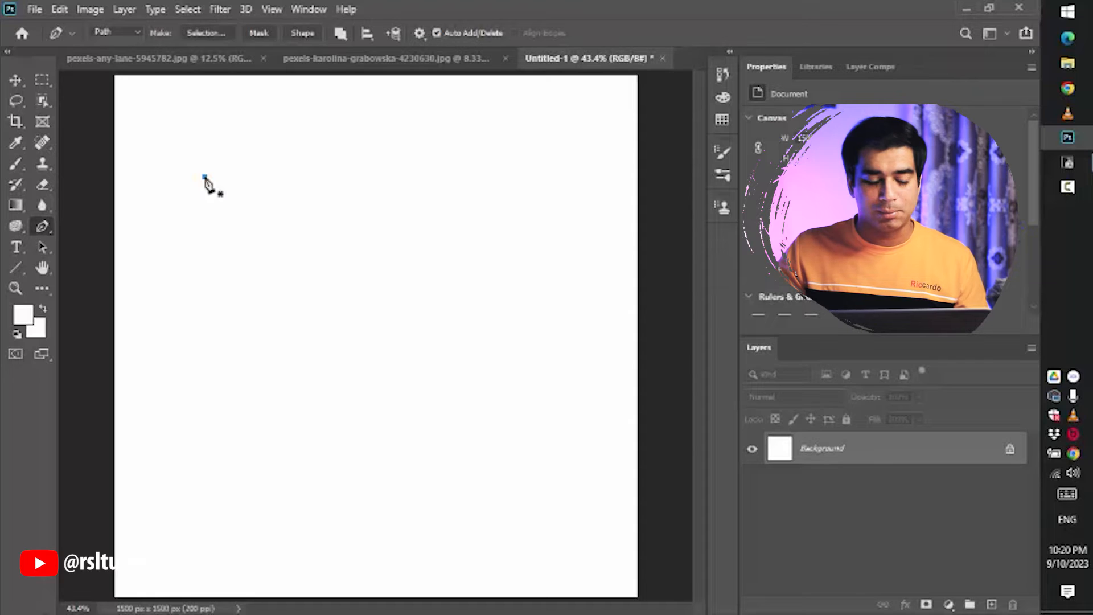
left_click(412, 169)
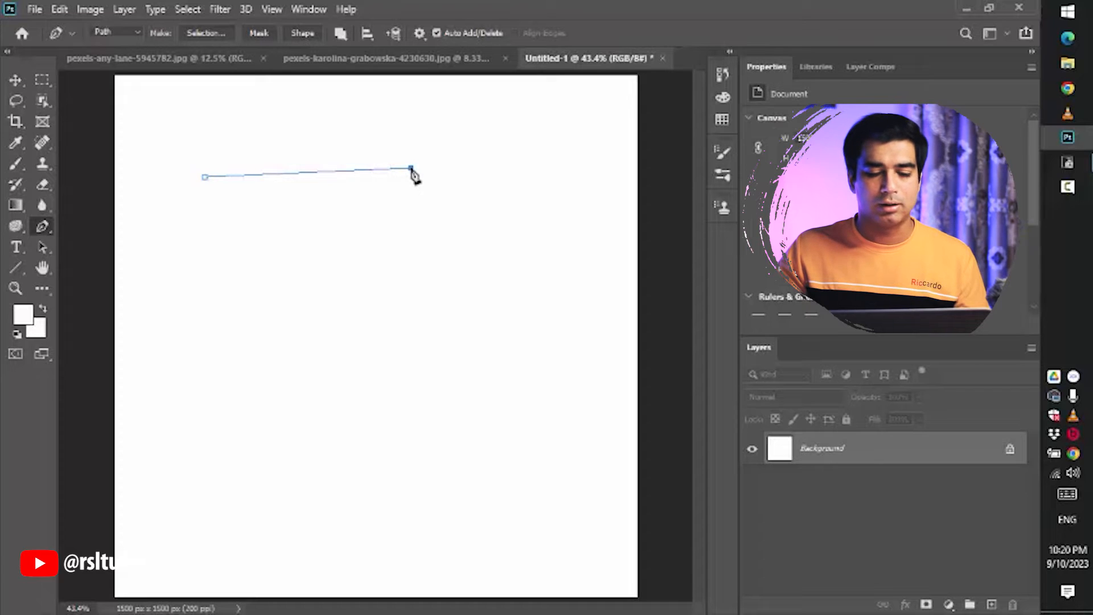
left_click_drag(412, 171, 441, 224)
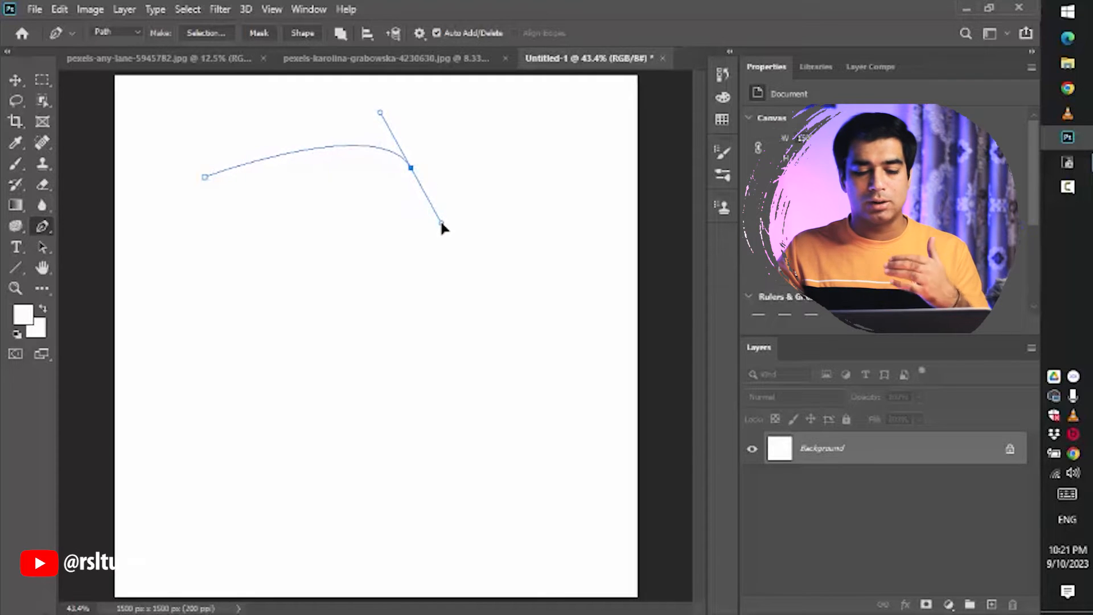
mouse_move(442, 222)
left_mouse_down()
mouse_move(390, 195)
mouse_move(418, 215)
mouse_move(459, 129)
mouse_move(377, 115)
mouse_move(446, 239)
mouse_move(461, 151)
mouse_move(300, 150)
mouse_move(321, 132)
mouse_move(454, 164)
mouse_move(412, 210)
mouse_move(454, 185)
mouse_move(471, 141)
mouse_move(507, 112)
mouse_move(488, 171)
mouse_move(393, 165)
mouse_move(334, 188)
mouse_move(462, 157)
mouse_move(503, 219)
mouse_move(491, 236)
mouse_move(449, 202)
mouse_move(453, 181)
mouse_move(429, 188)
mouse_move(445, 218)
left_mouse_up()
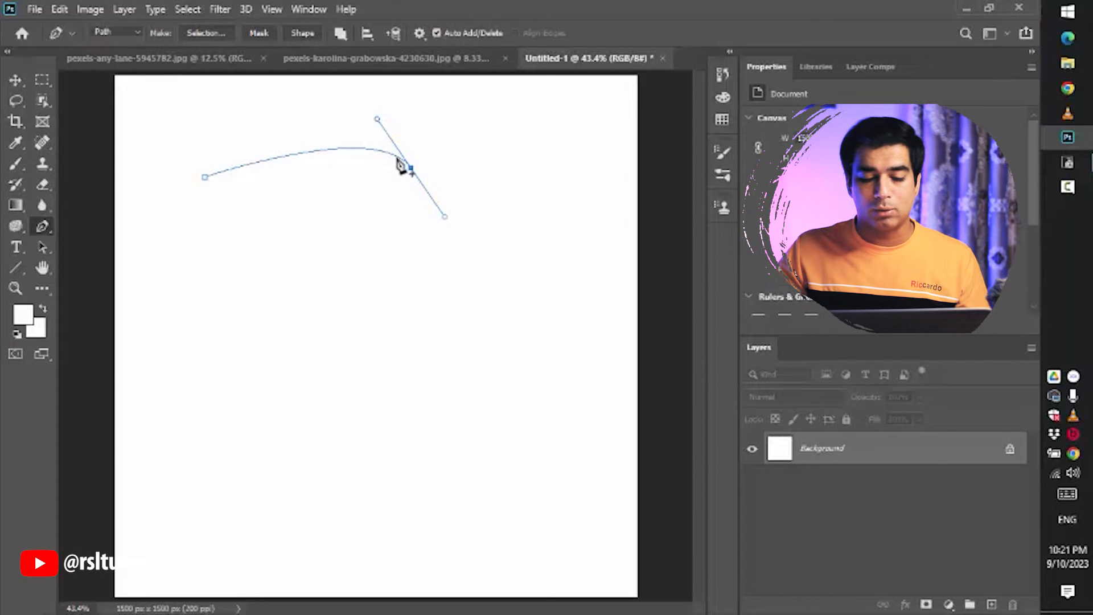
- Break the curved anchor's handles and move each direction handle independently to reshape the curve
left_click(297, 153)
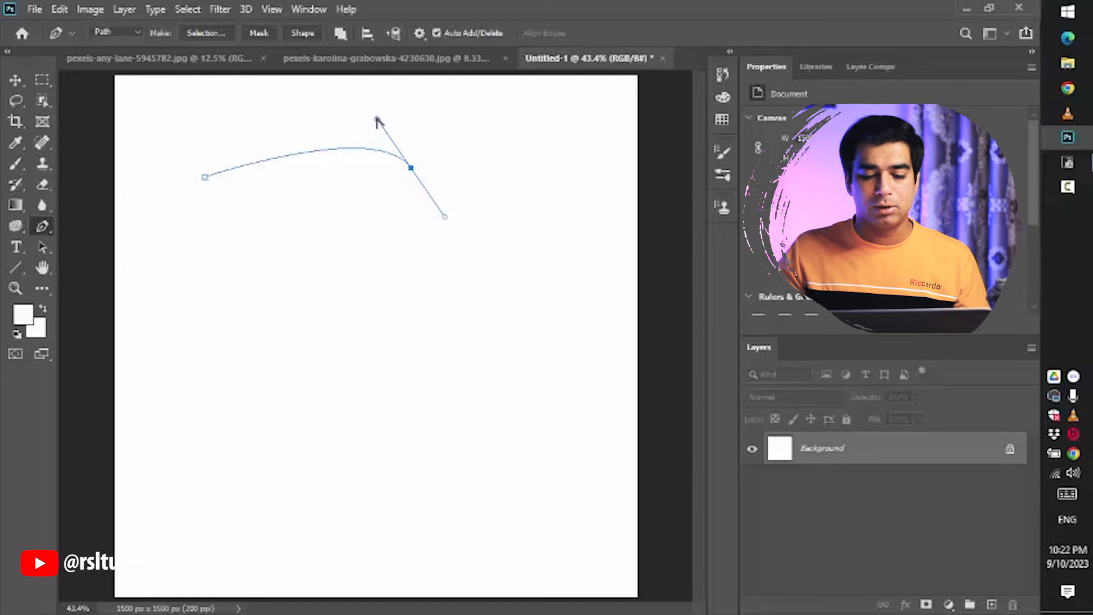
left_click_drag(373, 117, 311, 105)
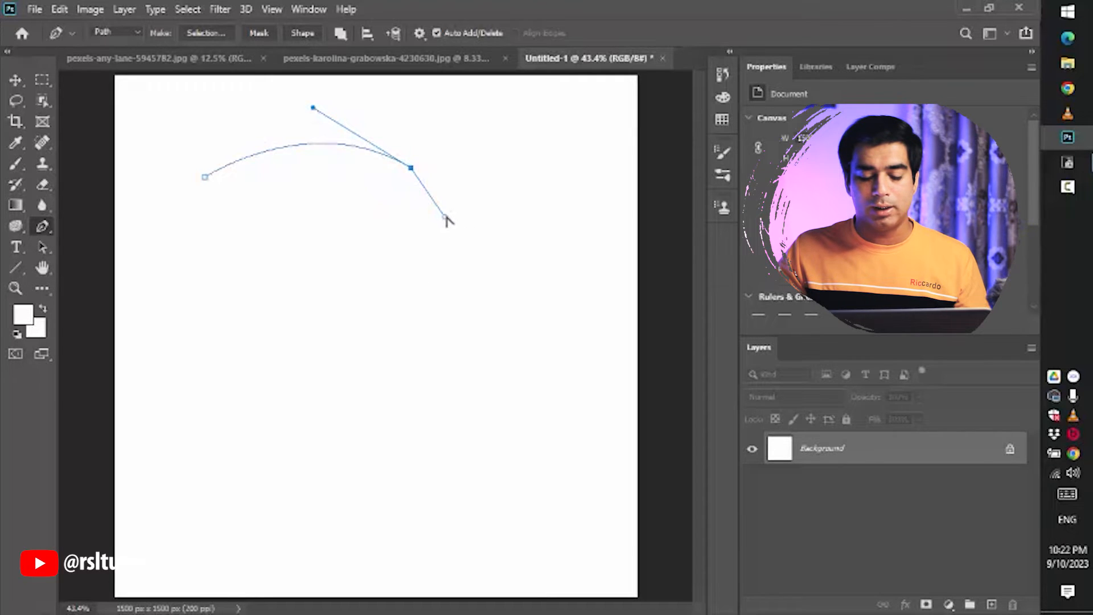
left_click_drag(445, 216, 463, 186)
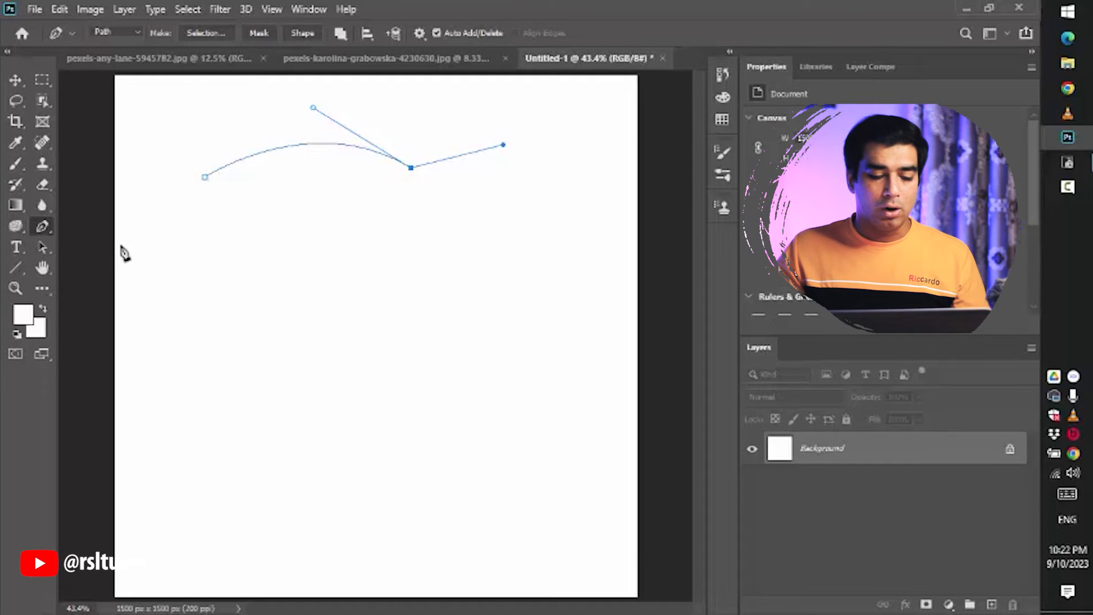
left_click_drag(313, 108, 309, 98)
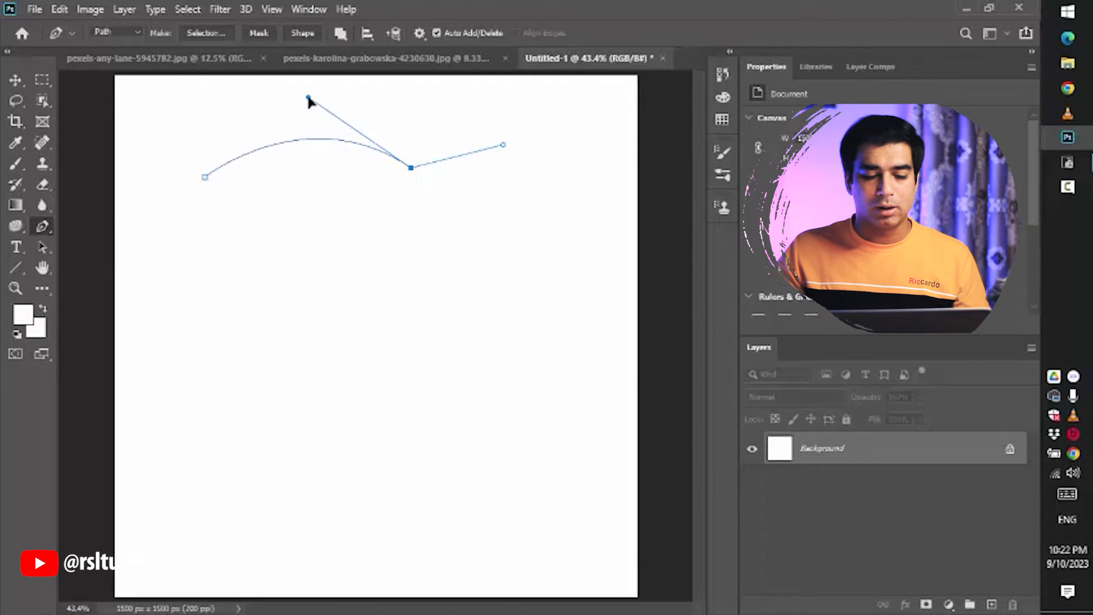
- With the Convert Point Tool, realign the curved anchor's two direction handles into a smooth curve
right_click(43, 225)
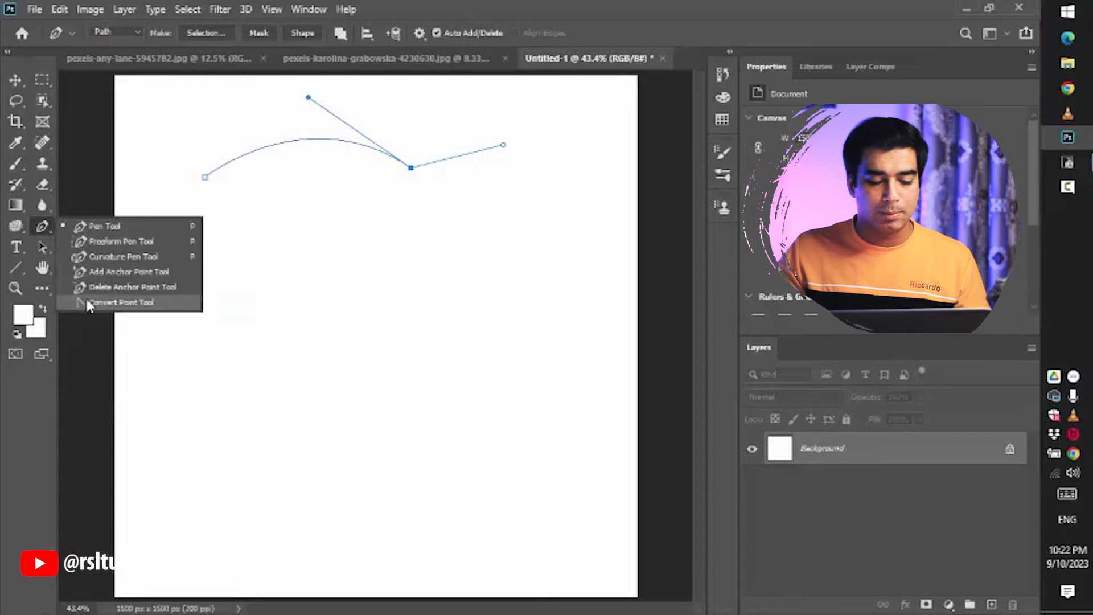
left_click(150, 307)
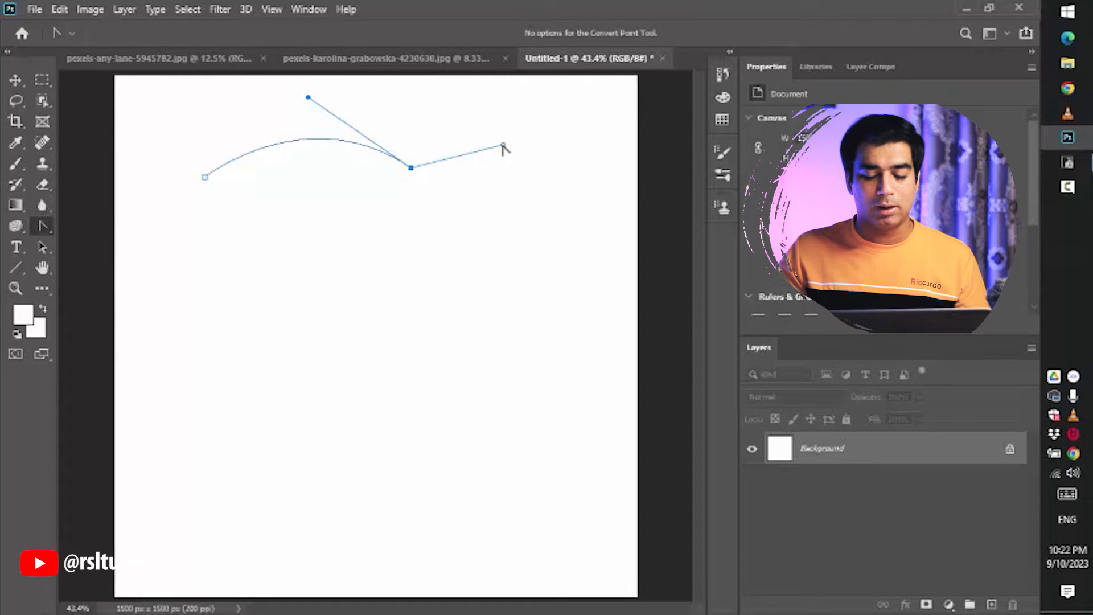
left_click_drag(503, 148, 462, 233)
mouse_move(308, 97)
left_mouse_down()
mouse_move(293, 221)
mouse_move(302, 122)
mouse_move(320, 273)
mouse_move(317, 94)
left_mouse_up()
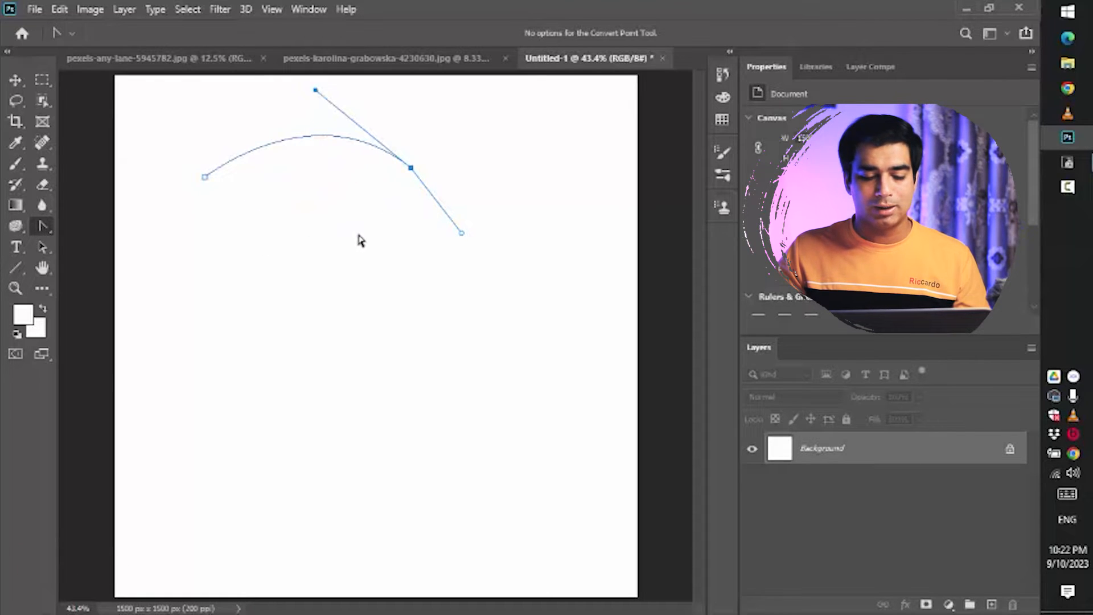
- Return to the Pen tool, extend the path with a third anchor, and readjust the middle anchor's handles
key("p")
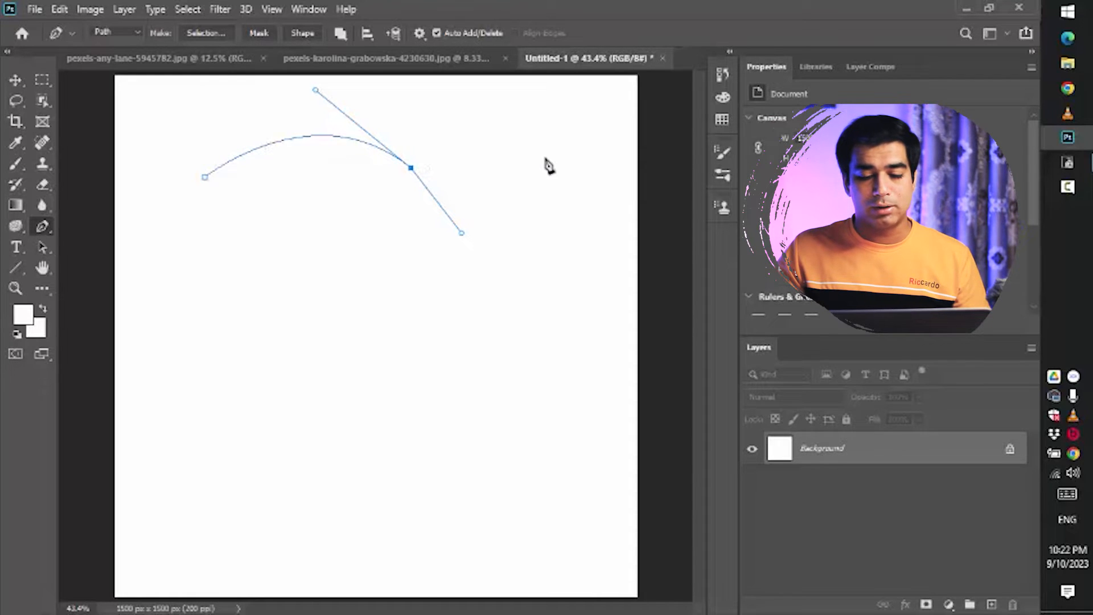
left_click(590, 158)
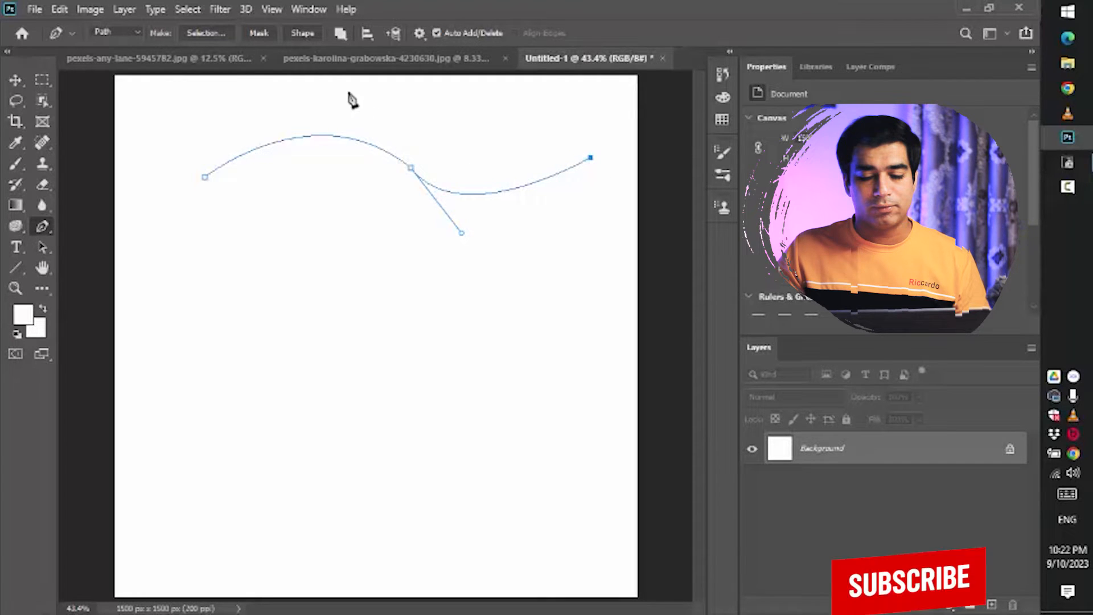
left_click(411, 170, "alt")
left_click_drag(411, 169, 449, 252)
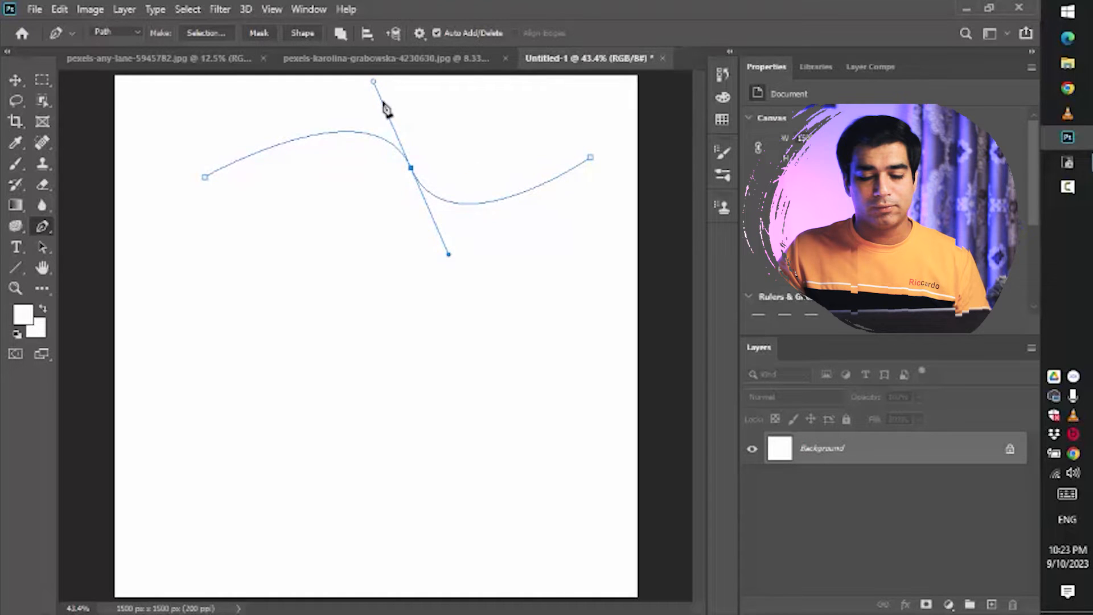
left_click_drag(374, 81, 320, 99)
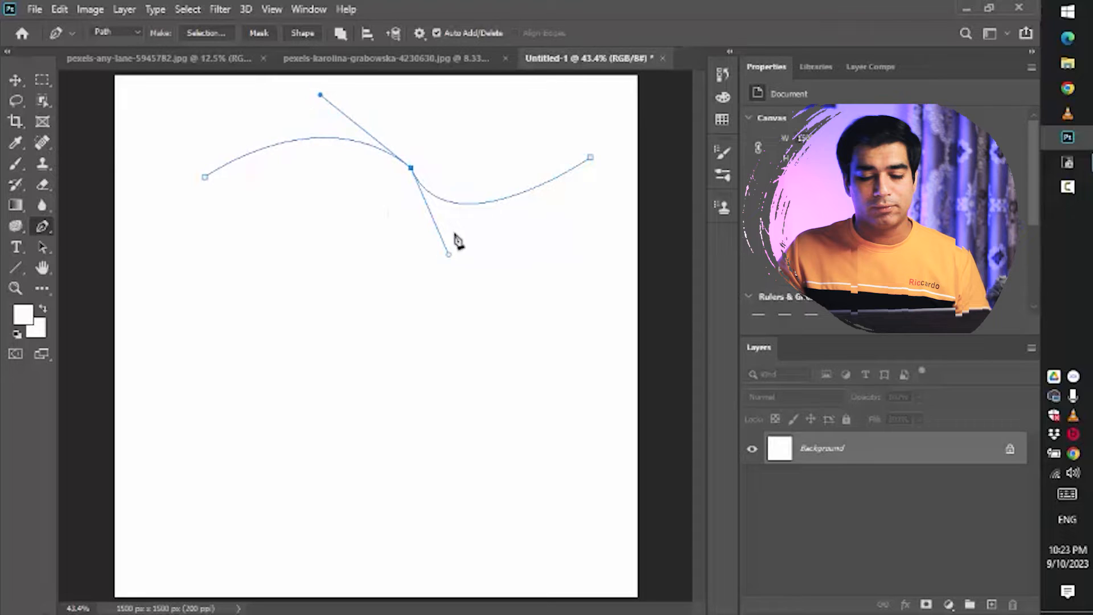
- Undo the stray anchor and realign the middle anchor's lower direction handle so both handles form a straight line
left_click(425, 188)
key("ctrl+z")
left_click_drag(448, 257, 509, 244)
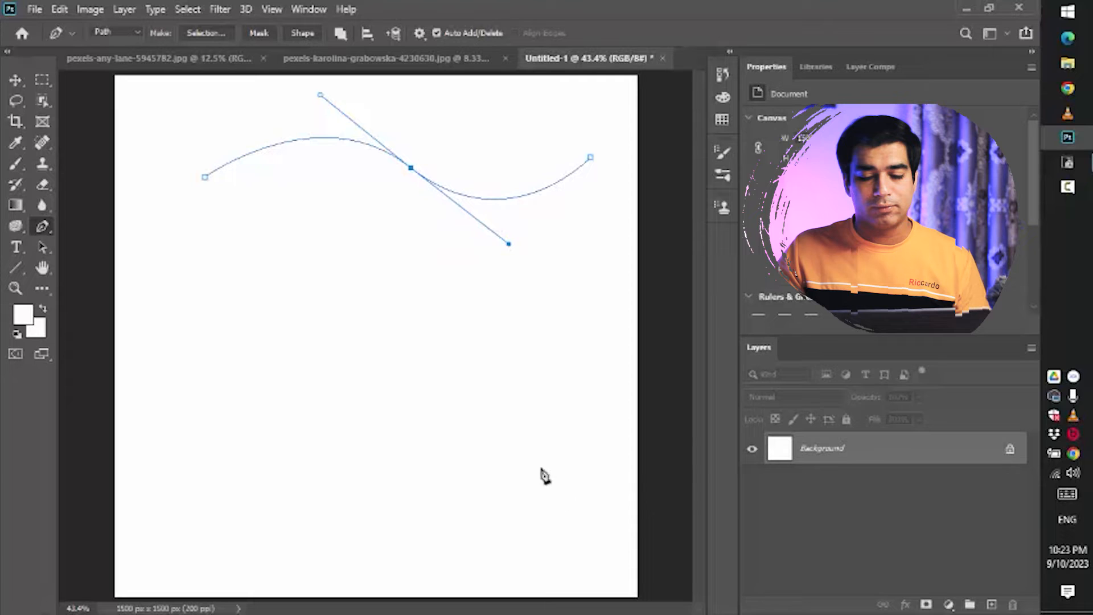
- Continue the path with two more curved anchors below and close it back at the starting point
left_click(417, 171)
left_click_drag(530, 336, 433, 342)
left_click_drag(322, 242, 232, 251)
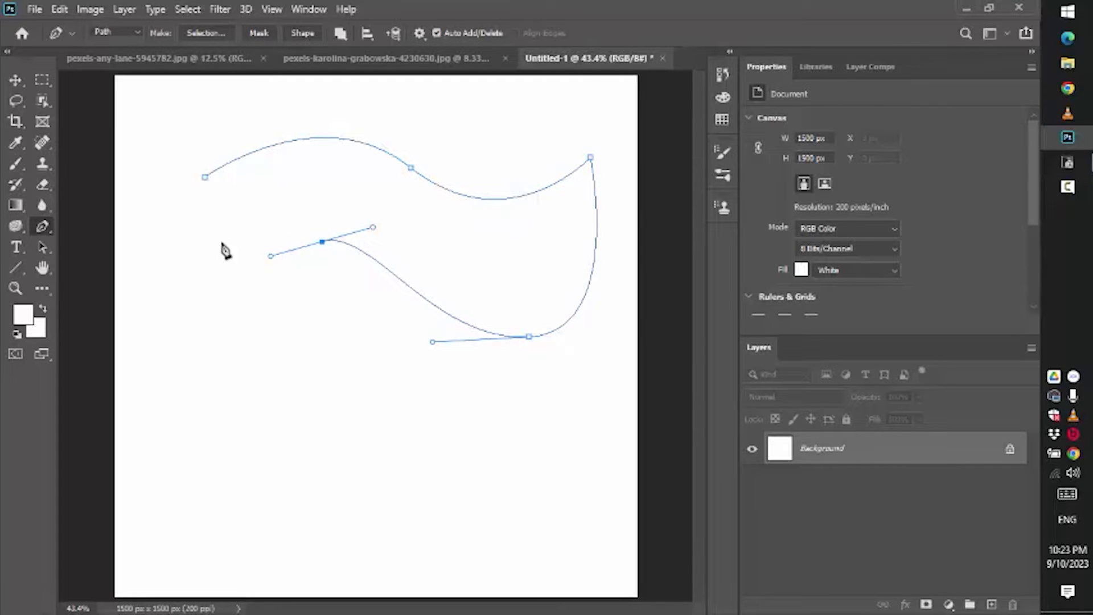
left_click(206, 179)
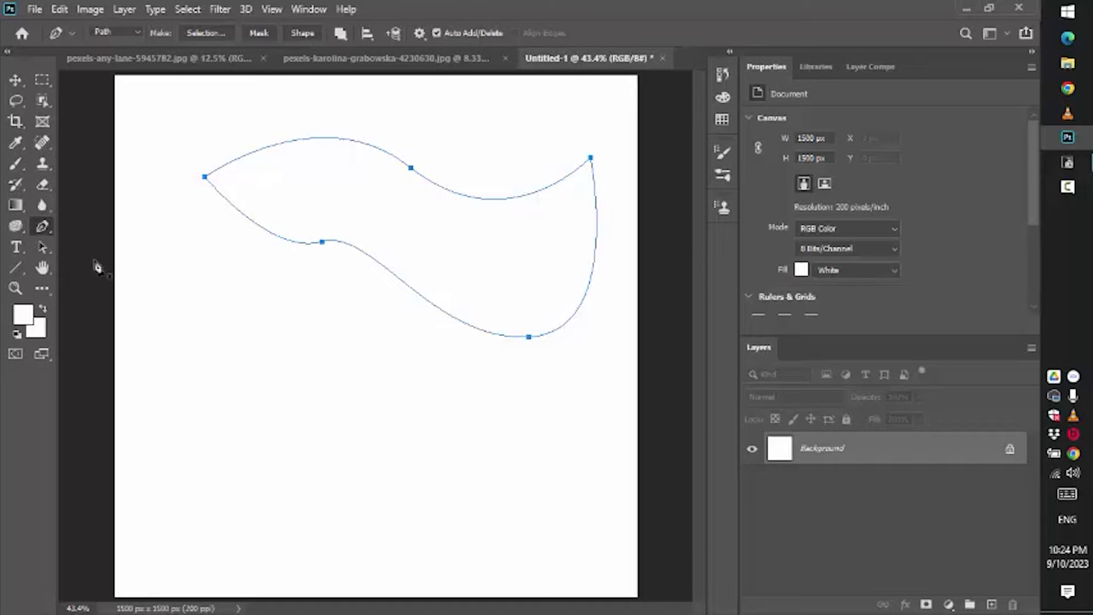
- With the Path Selection Tool, move the whole closed path lower on the canvas
right_click(42, 231)
left_click(43, 231)
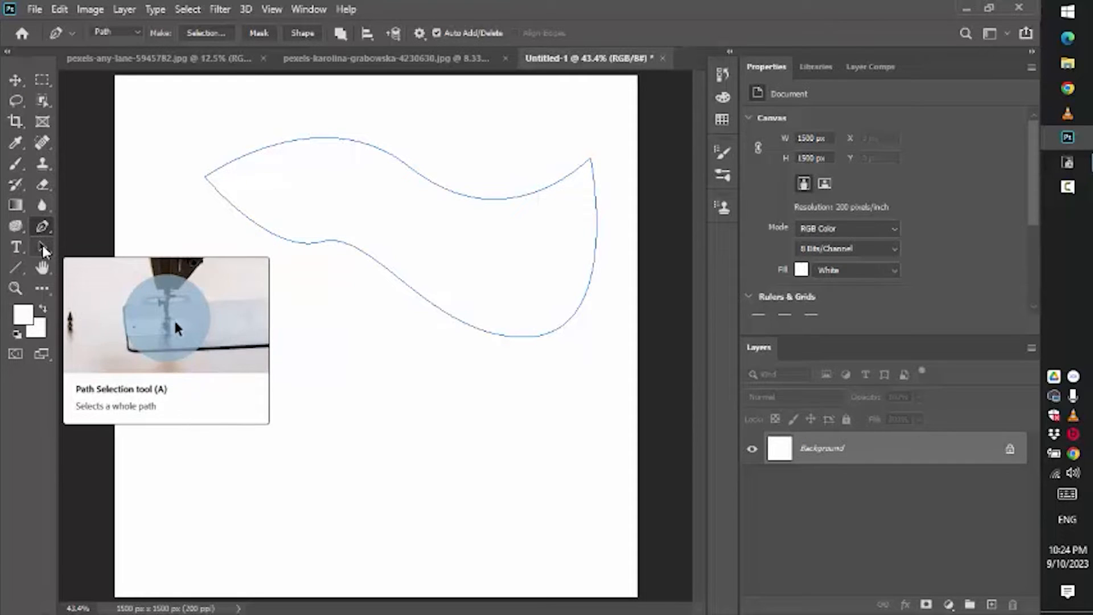
left_click(43, 246)
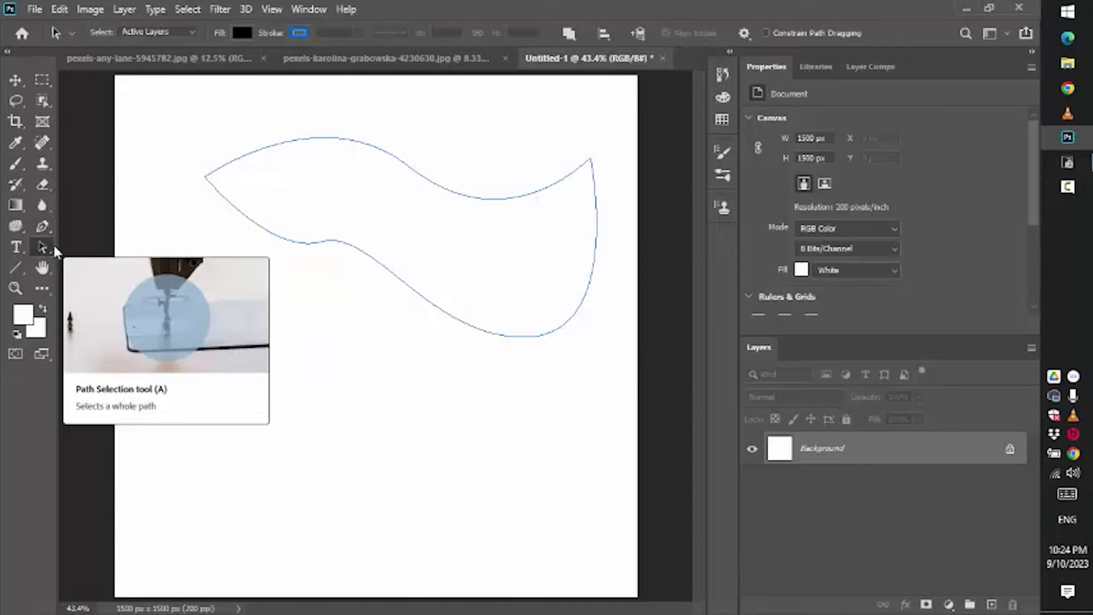
left_click_drag(429, 236, 407, 330)
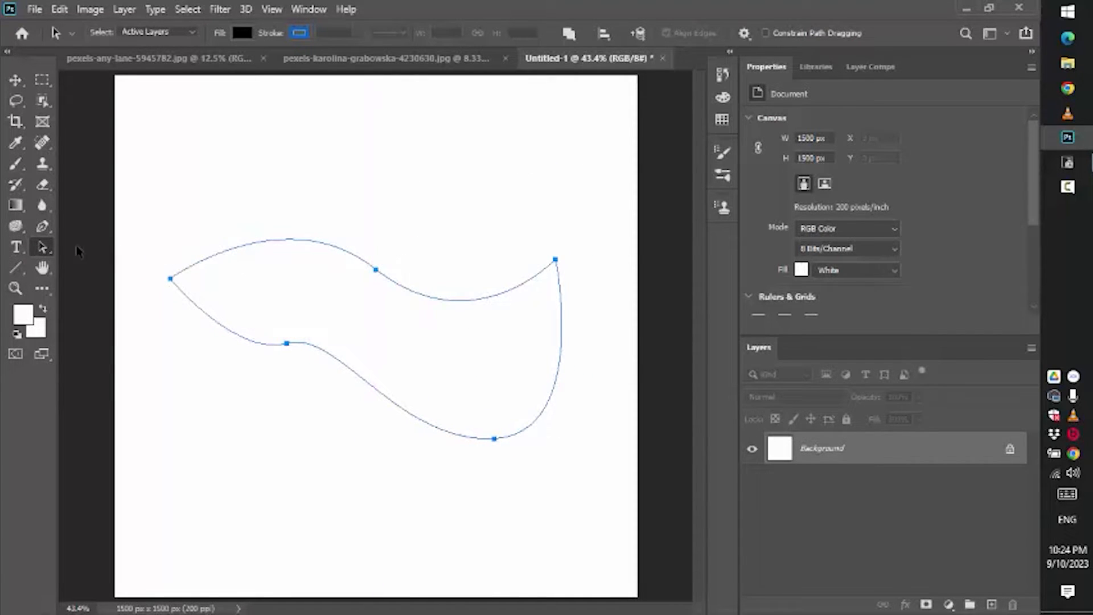
- With the Direct Selection Tool, move the top middle anchor upward and the lower-left anchor downward
left_click(45, 250)
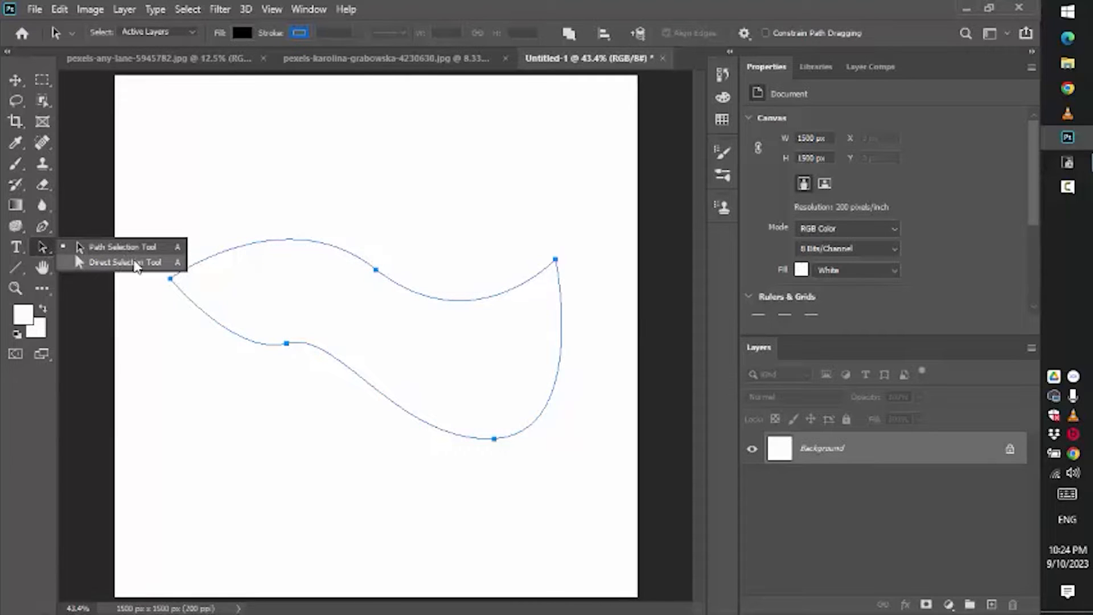
left_click(131, 264)
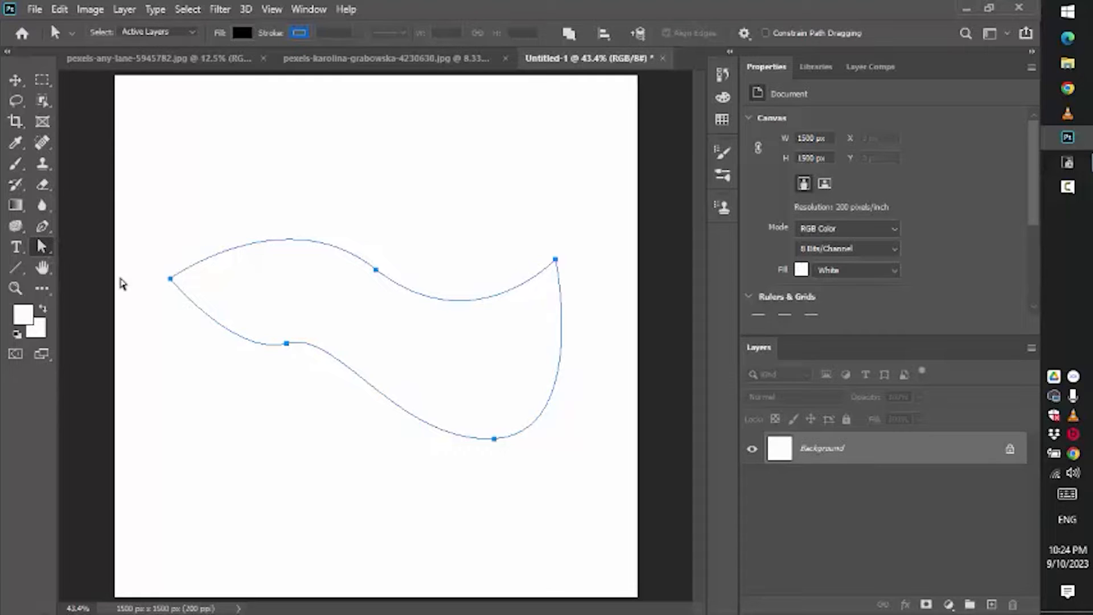
left_click_drag(358, 237, 393, 302)
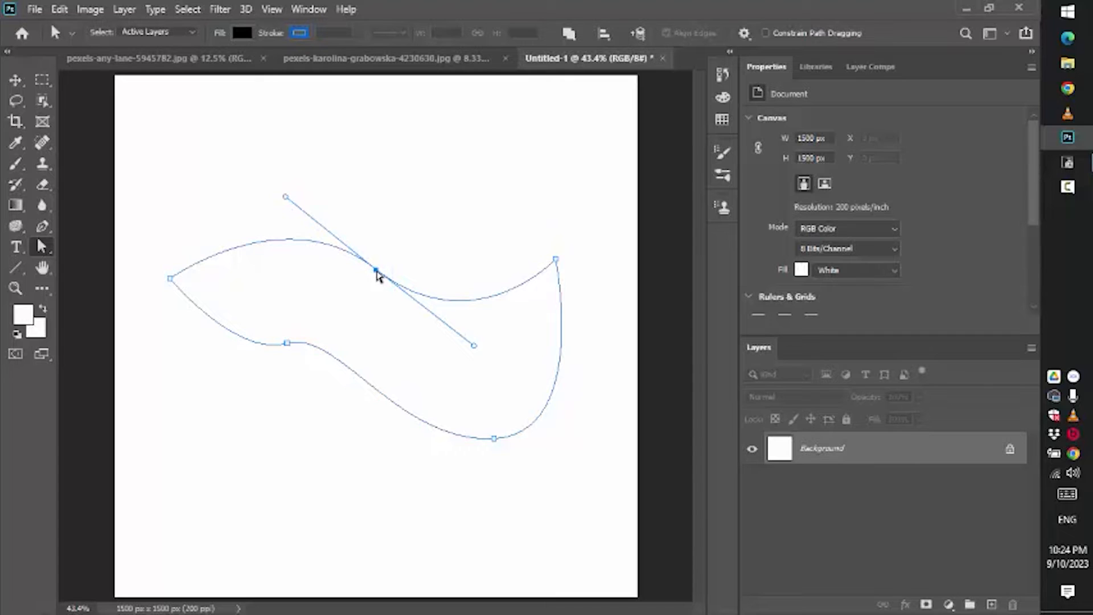
left_click_drag(376, 272, 386, 183)
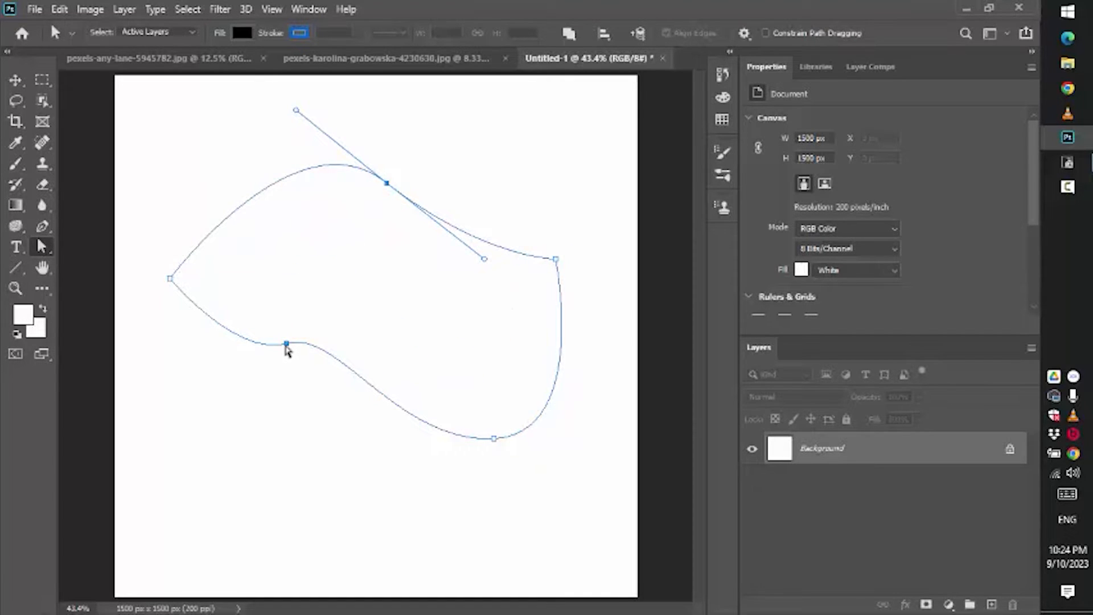
left_click_drag(286, 345, 371, 359)
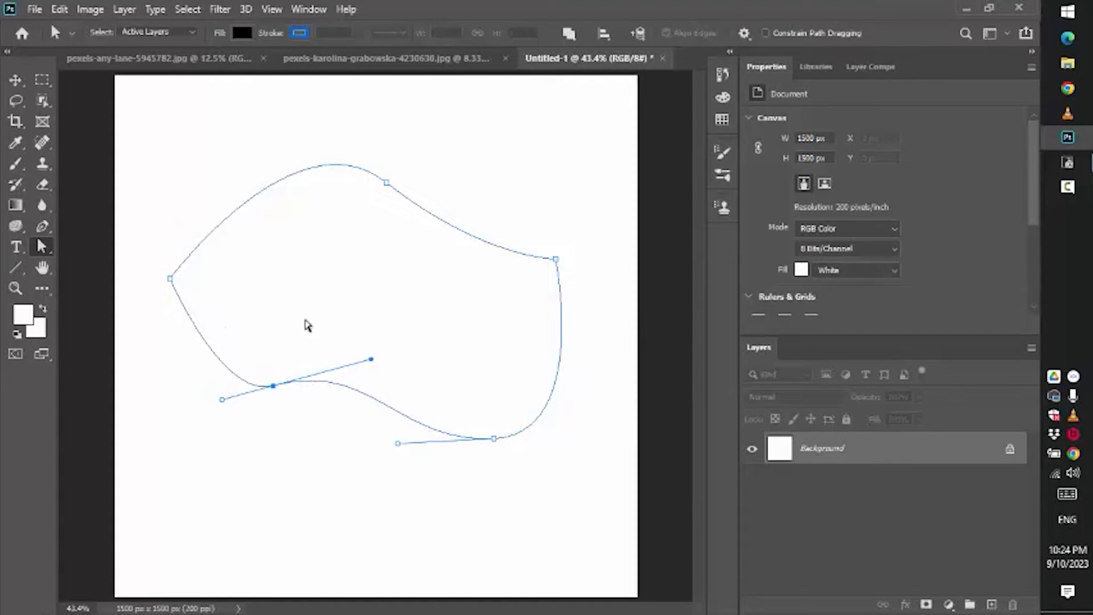
- Select the lower-left anchor with the Direct Selection Tool and lengthen both of its direction handles
left_click(43, 226)
right_click(46, 231)
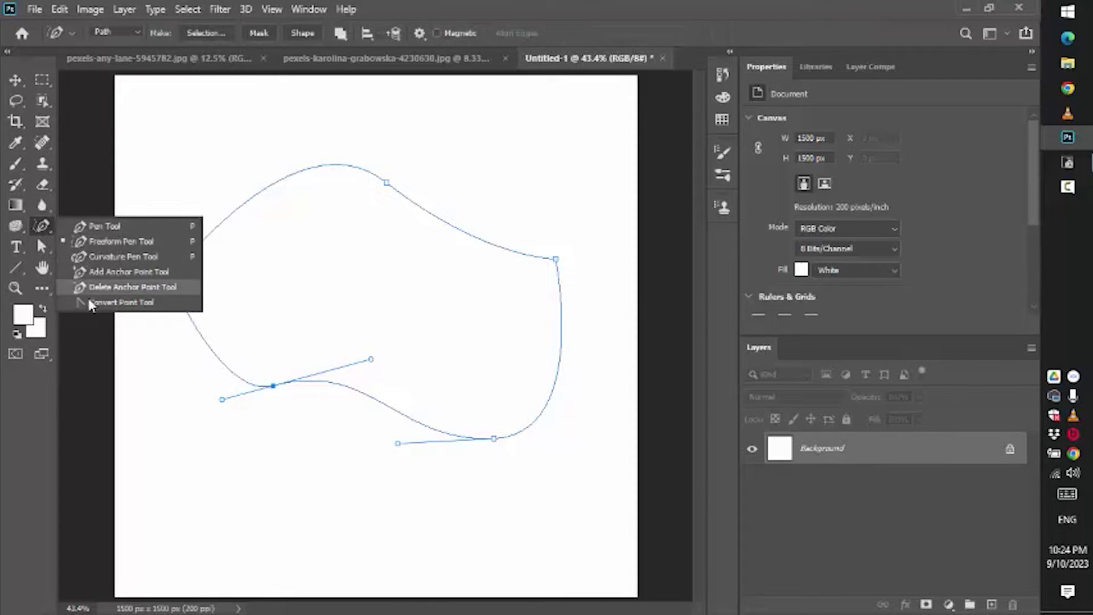
left_click(42, 248)
right_click(44, 248)
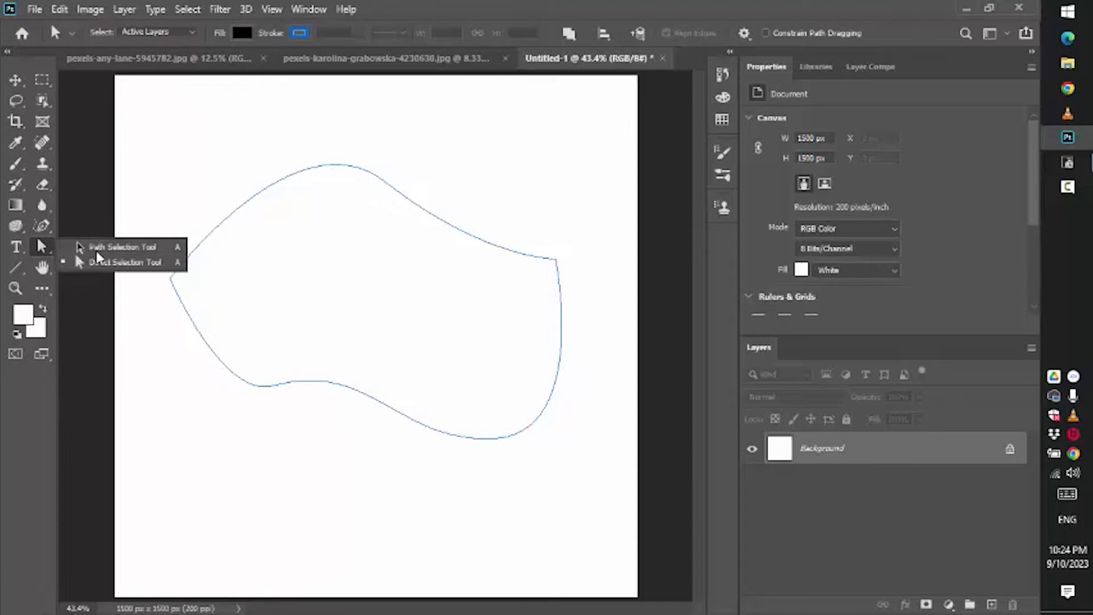
left_click(141, 268)
left_click_drag(249, 356, 316, 473)
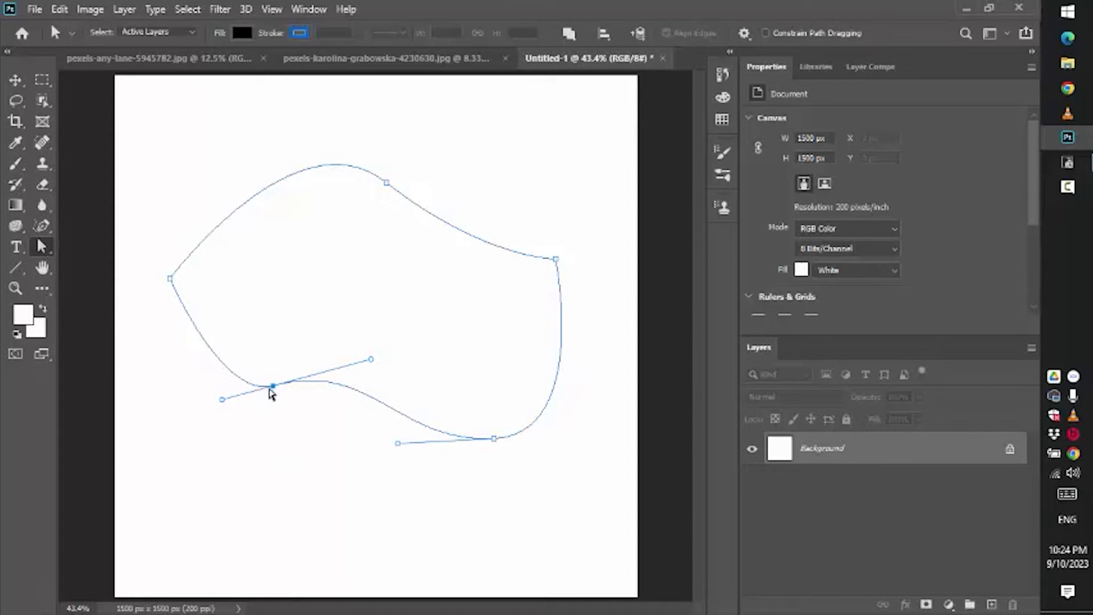
left_click_drag(222, 399, 176, 392)
left_click_drag(372, 378, 371, 326)
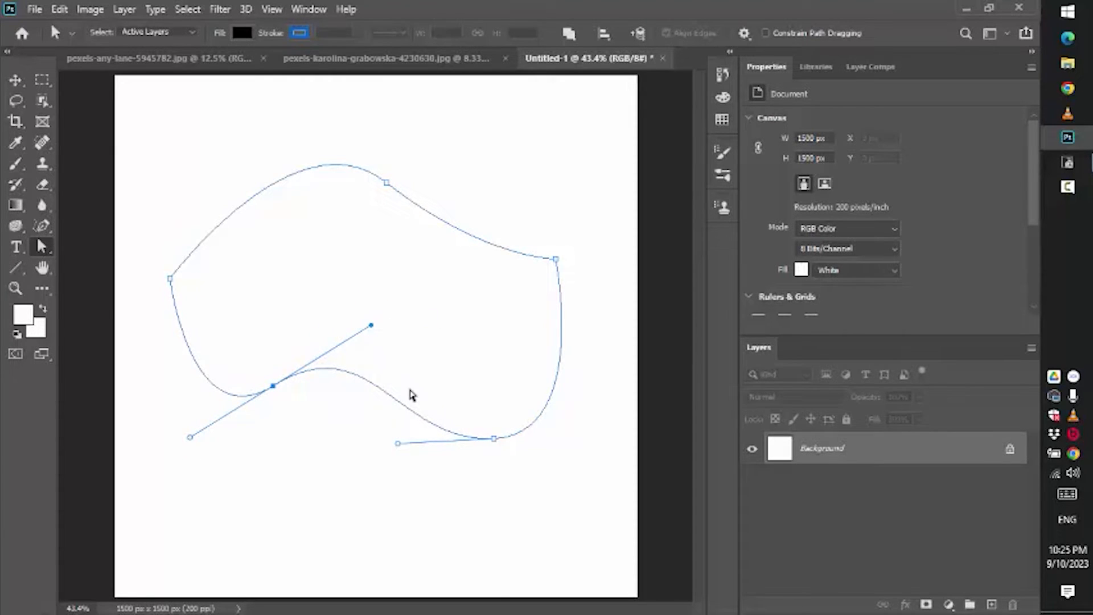
- With the Convert Point Tool, move the lower-left anchor's two direction handles independently
key("p")
right_click(39, 228)
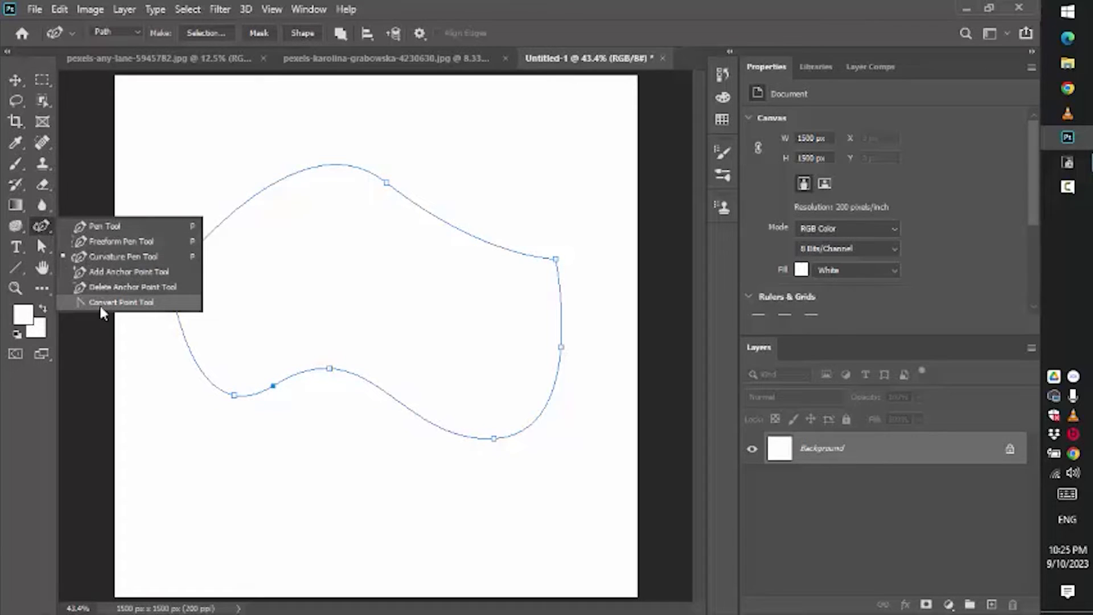
left_click(150, 306)
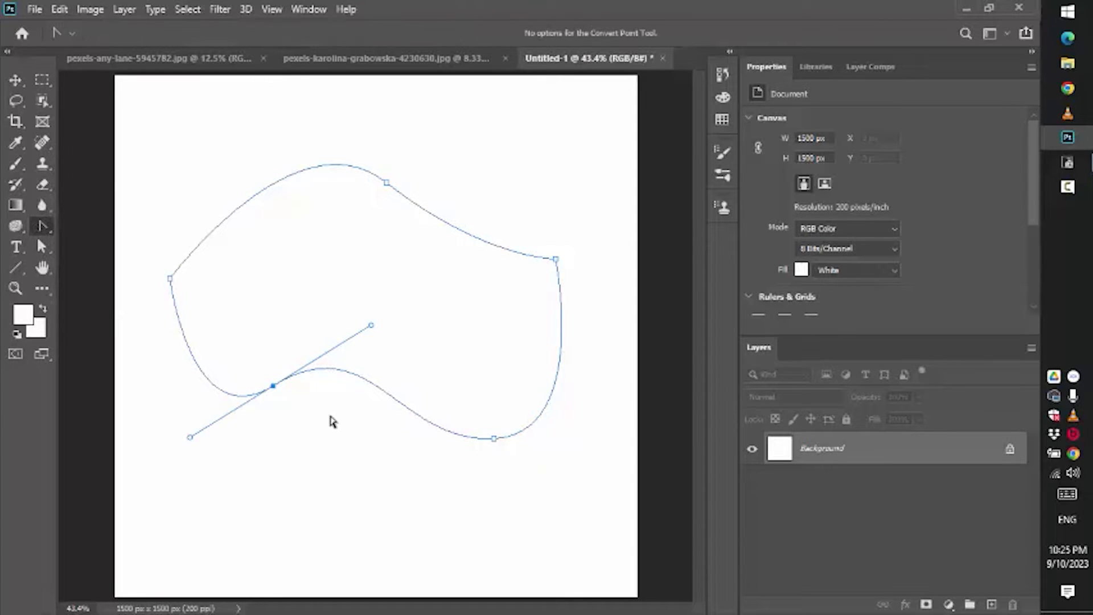
left_click_drag(190, 437, 173, 369)
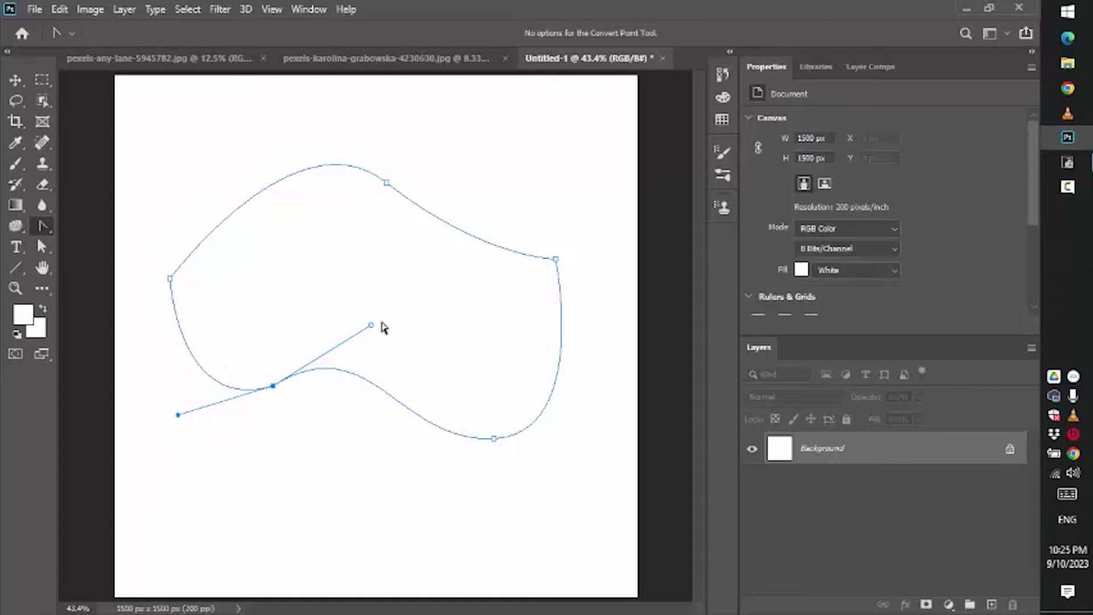
left_click_drag(378, 334, 401, 330)
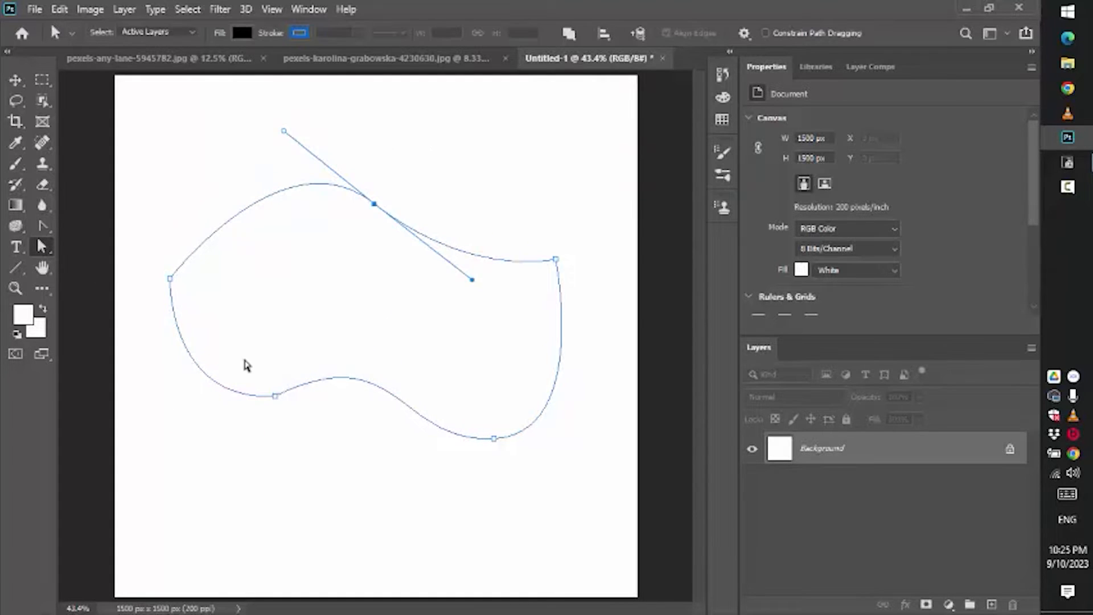
- Select the top middle anchor with the Direct Selection Tool and re-angle its direction handles together
right_click(42, 246)
left_click(141, 265)
left_click(416, 197)
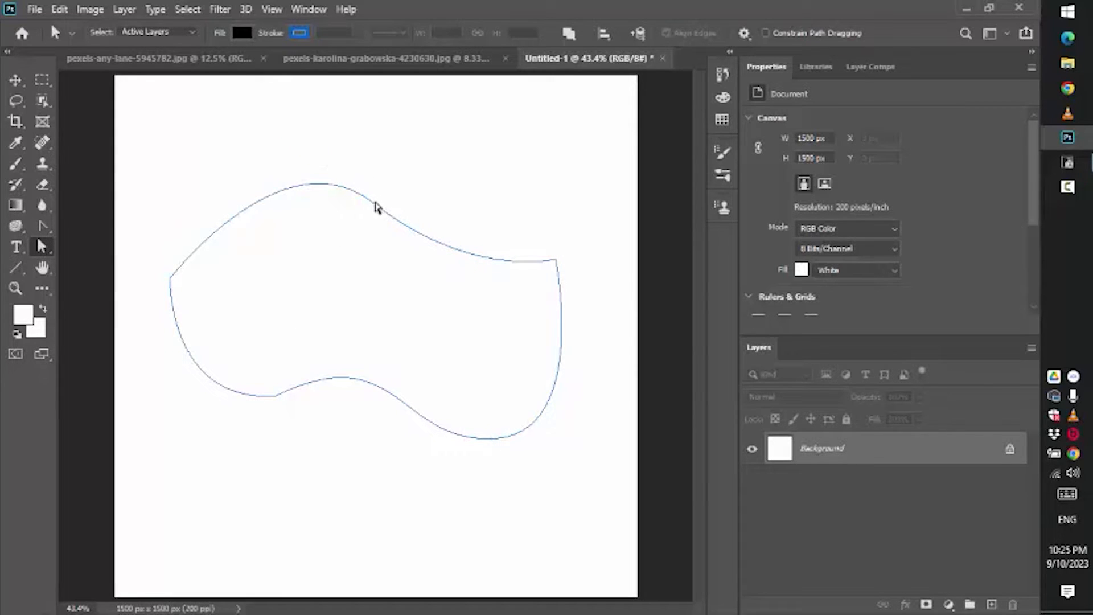
left_click_drag(421, 168, 325, 253)
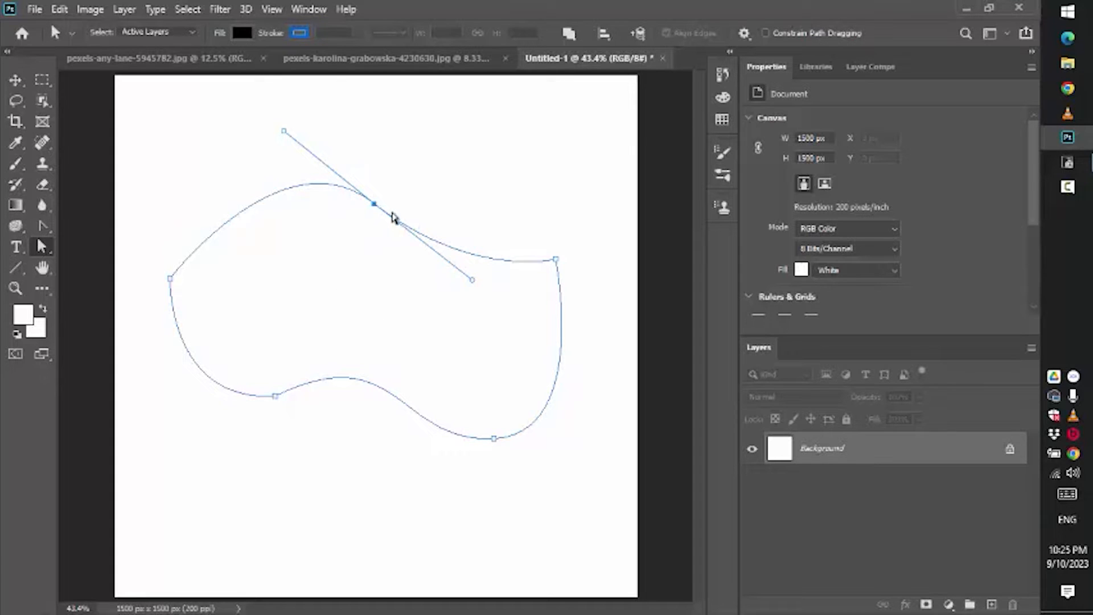
left_click_drag(472, 279, 421, 310)
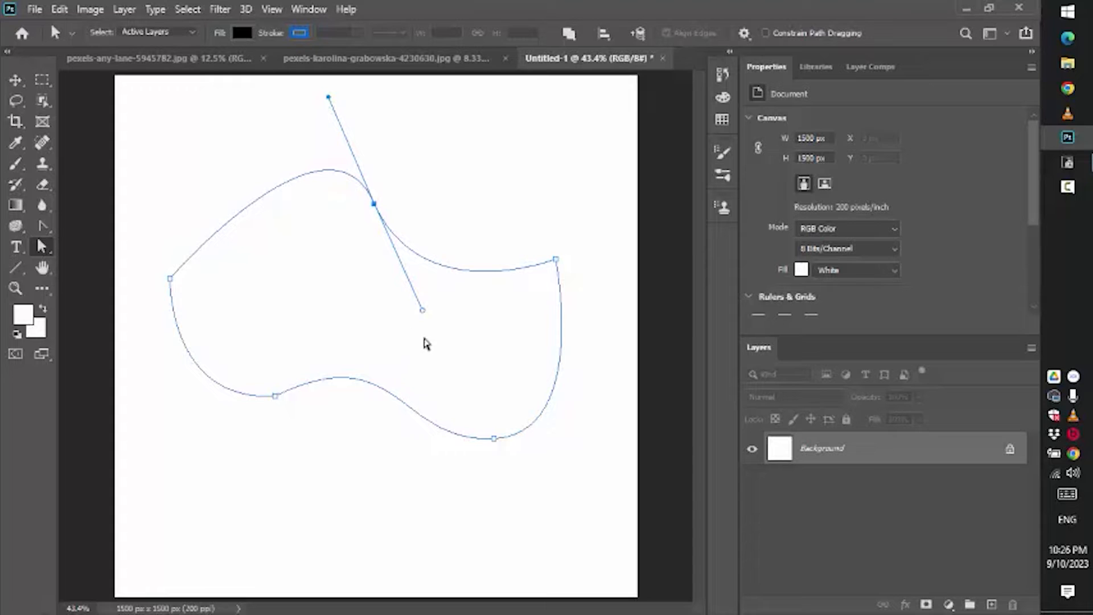
left_click_drag(432, 312, 430, 273)
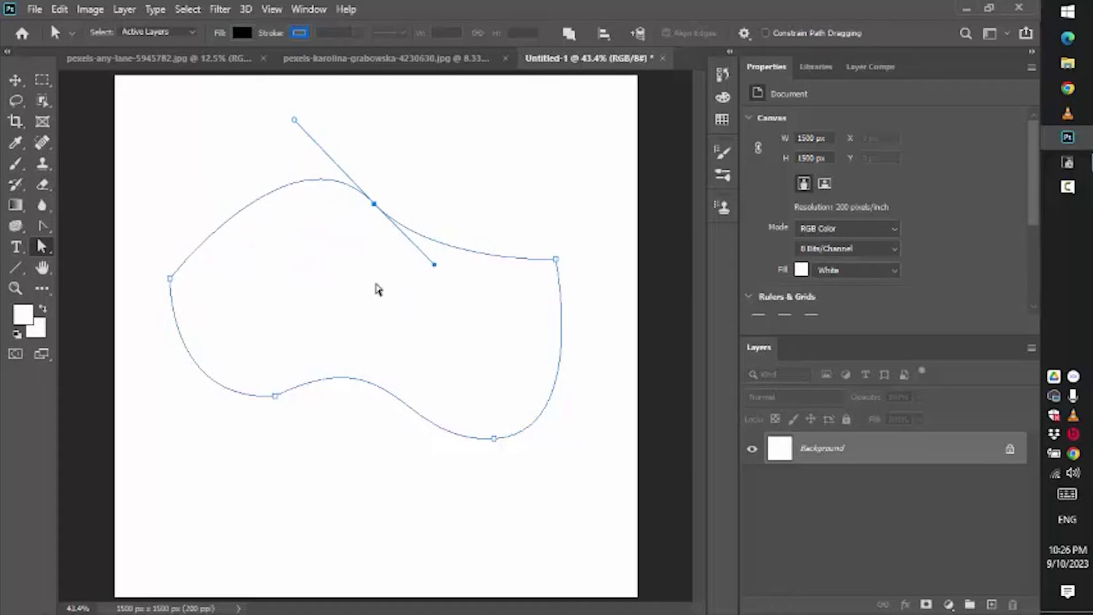
- With the Convert Point Tool, turn the top middle anchor into a corner, drag out new handles, and angle each independently
left_click(41, 228)
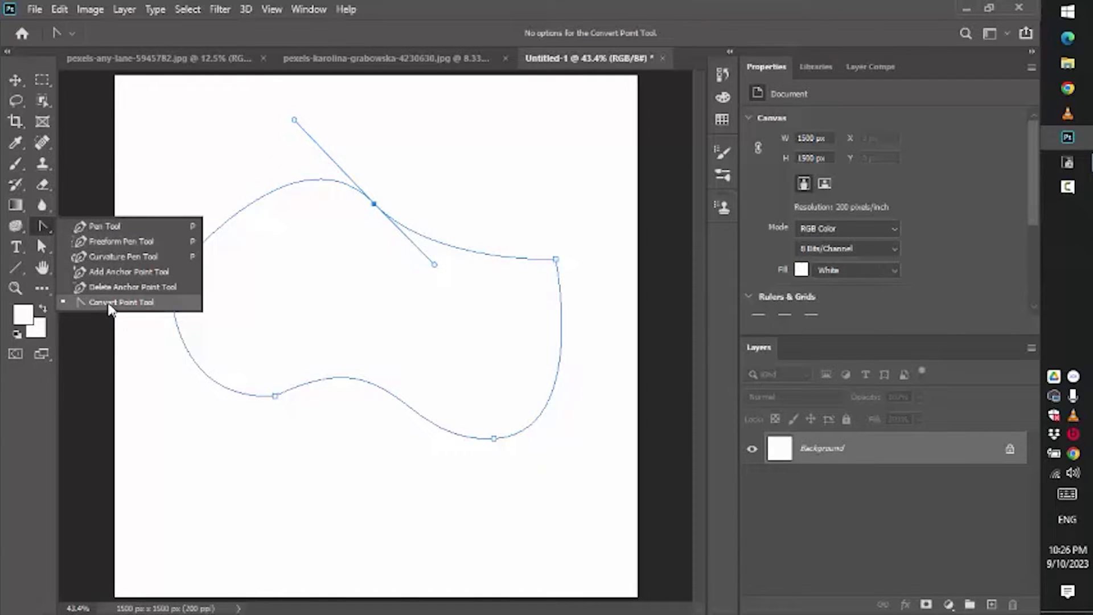
left_click(141, 307)
left_click(373, 205)
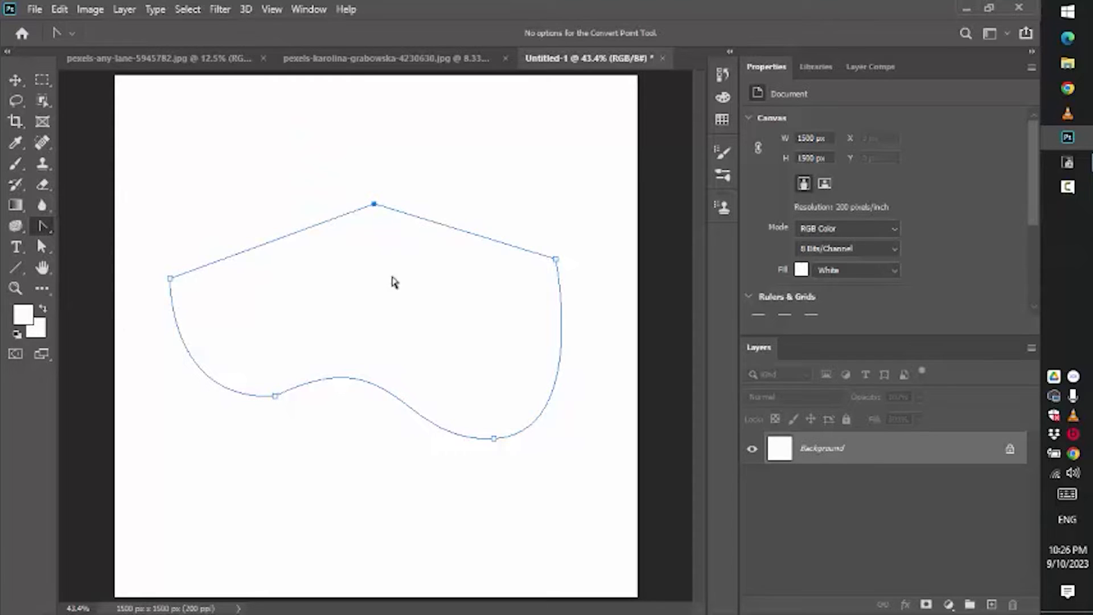
left_click_drag(374, 203, 434, 264)
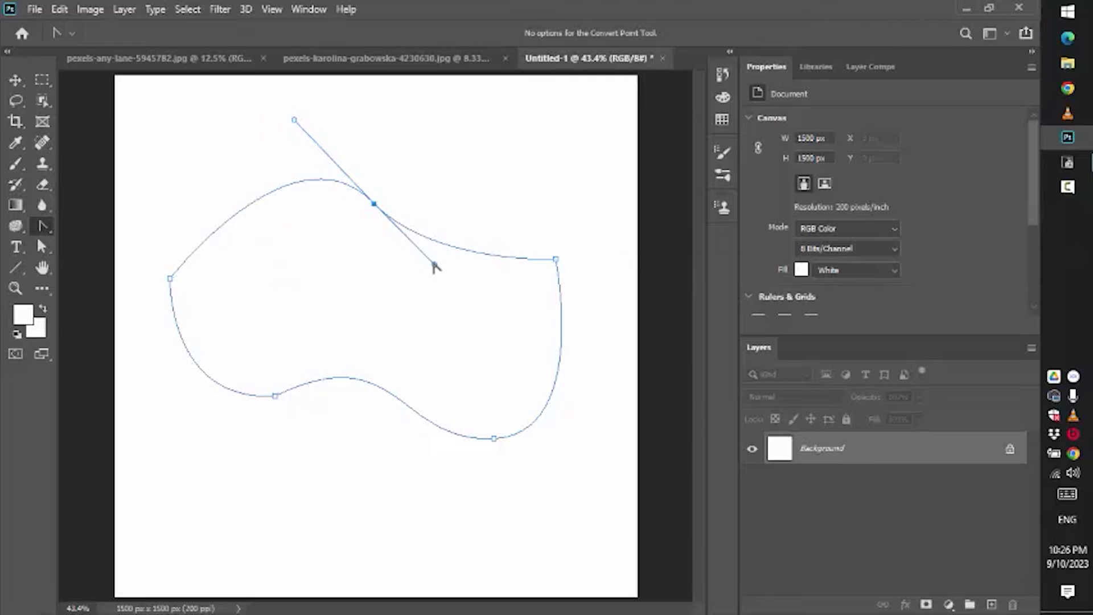
left_click_drag(435, 265, 477, 288)
left_click_drag(292, 122, 226, 153)
- With the Add Anchor Point Tool, add five new anchors at different spots along the path
left_click(41, 247)
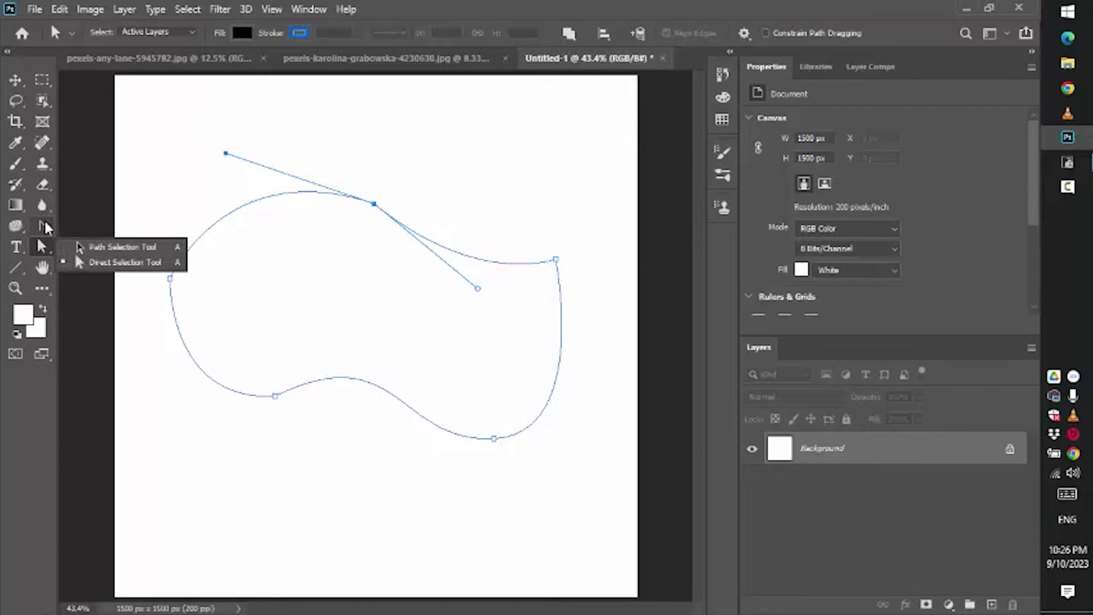
left_click(46, 228)
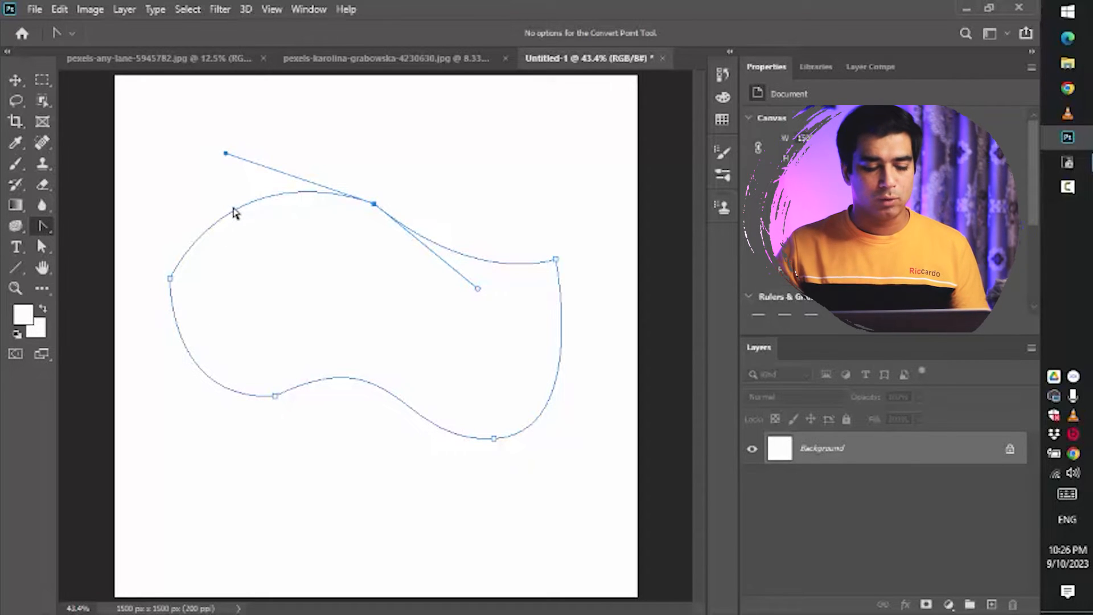
right_click(40, 229)
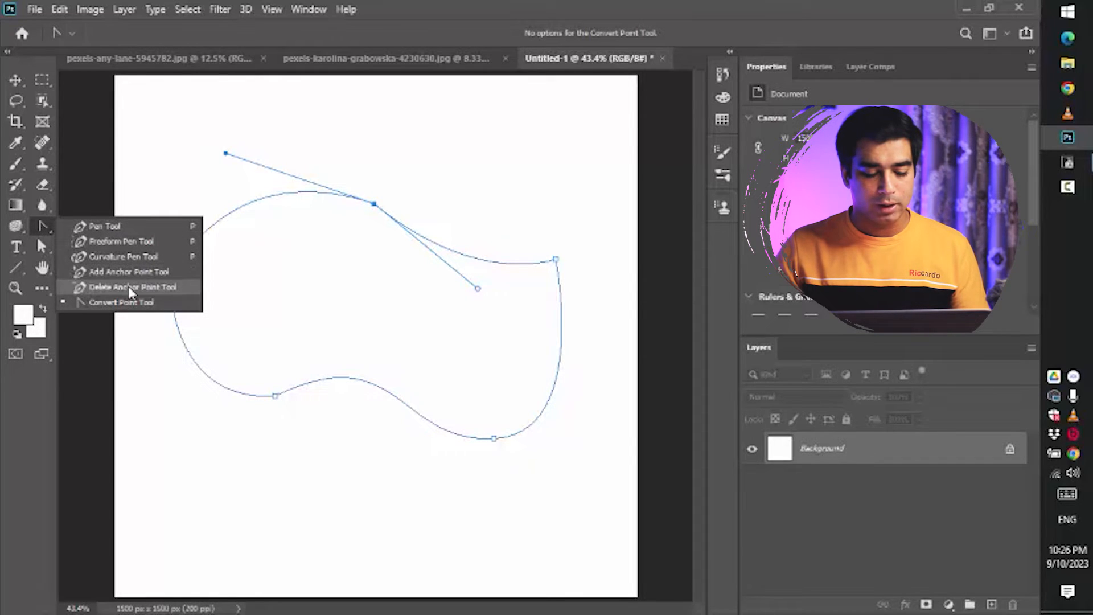
left_click(139, 271)
left_click(251, 203)
left_click(562, 330)
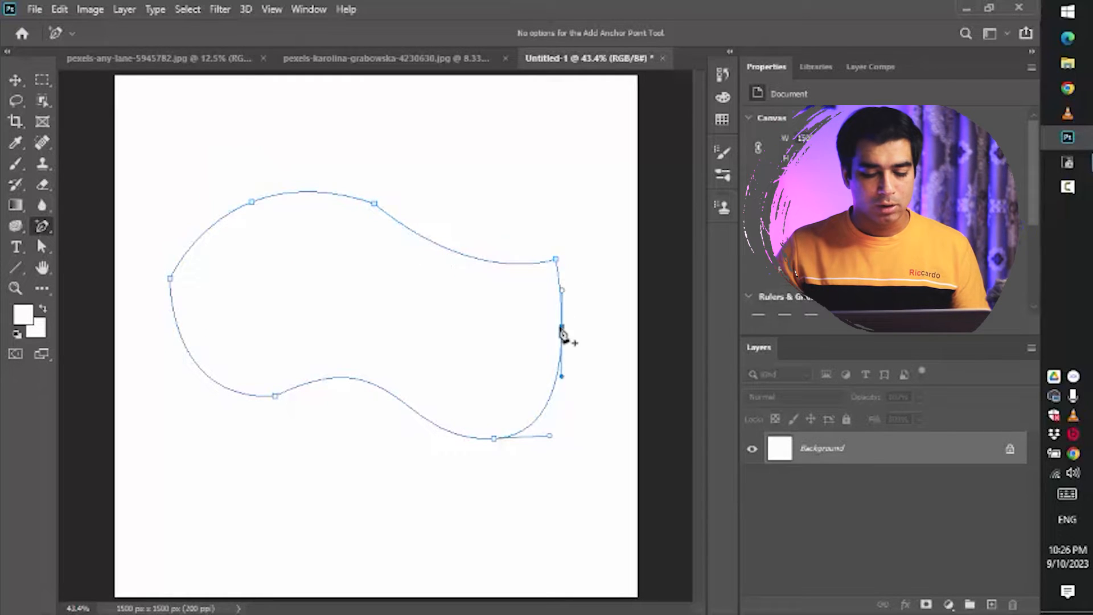
left_click(449, 250)
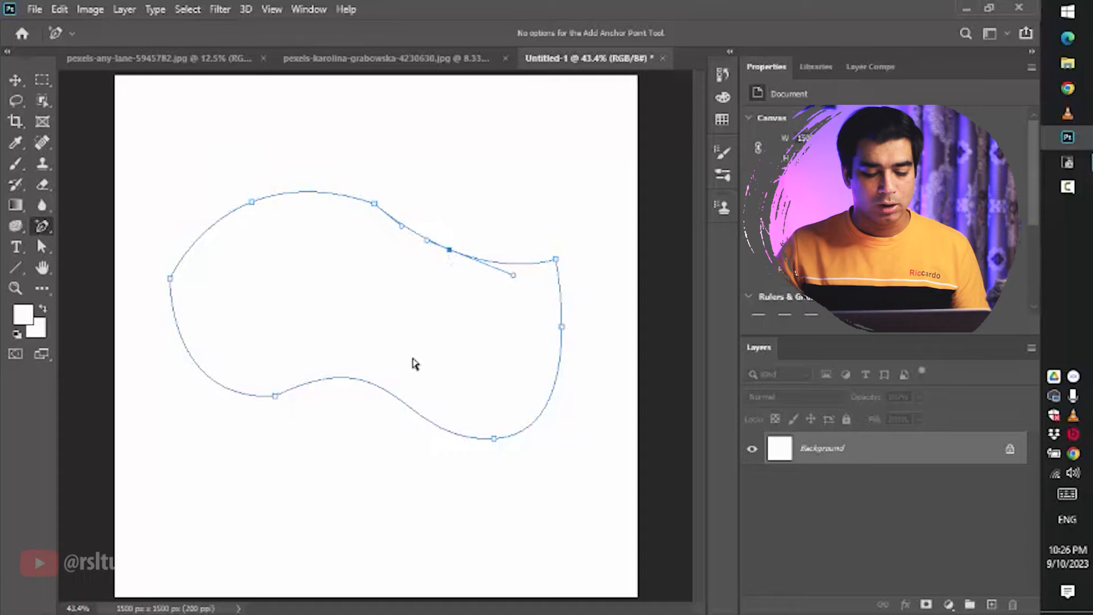
left_click(379, 388)
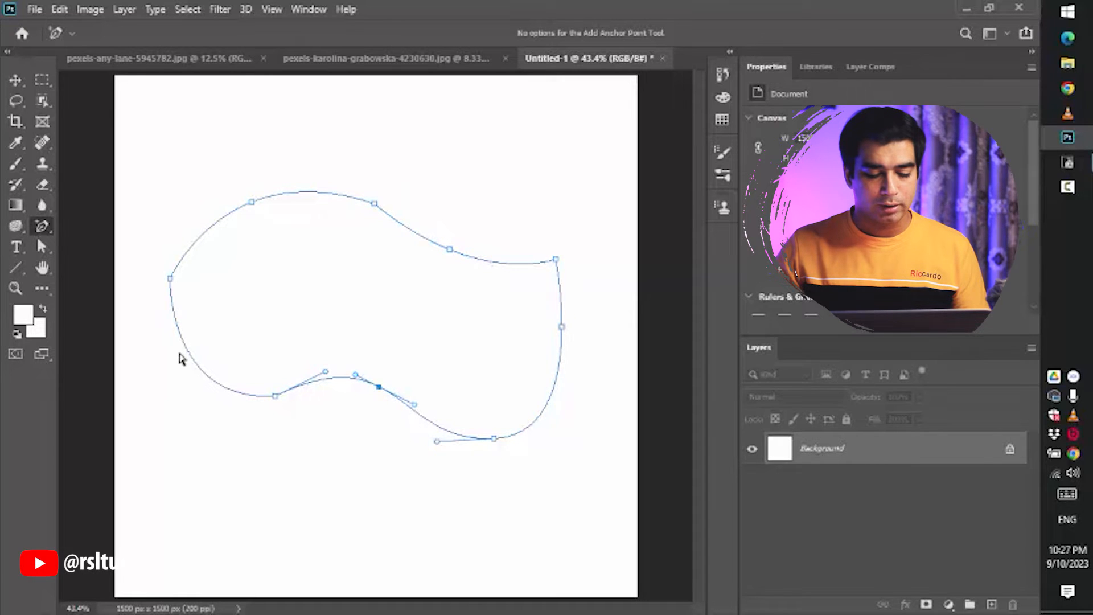
left_click(188, 351)
- With the Delete Anchor Point Tool, remove the anchor just added on the lower-left segment
right_click(51, 227)
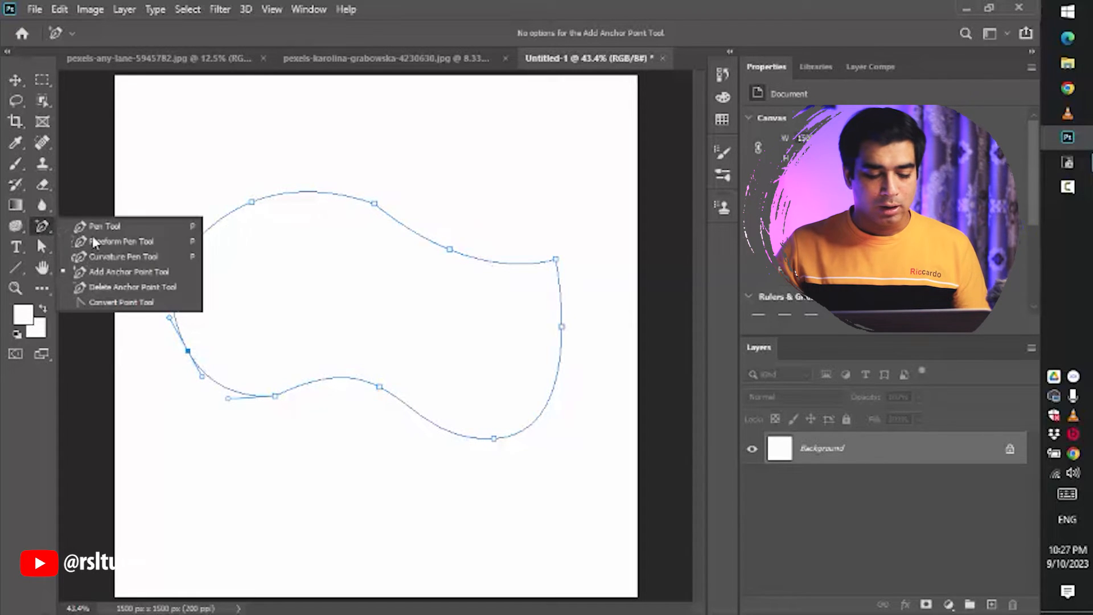
left_click(104, 289)
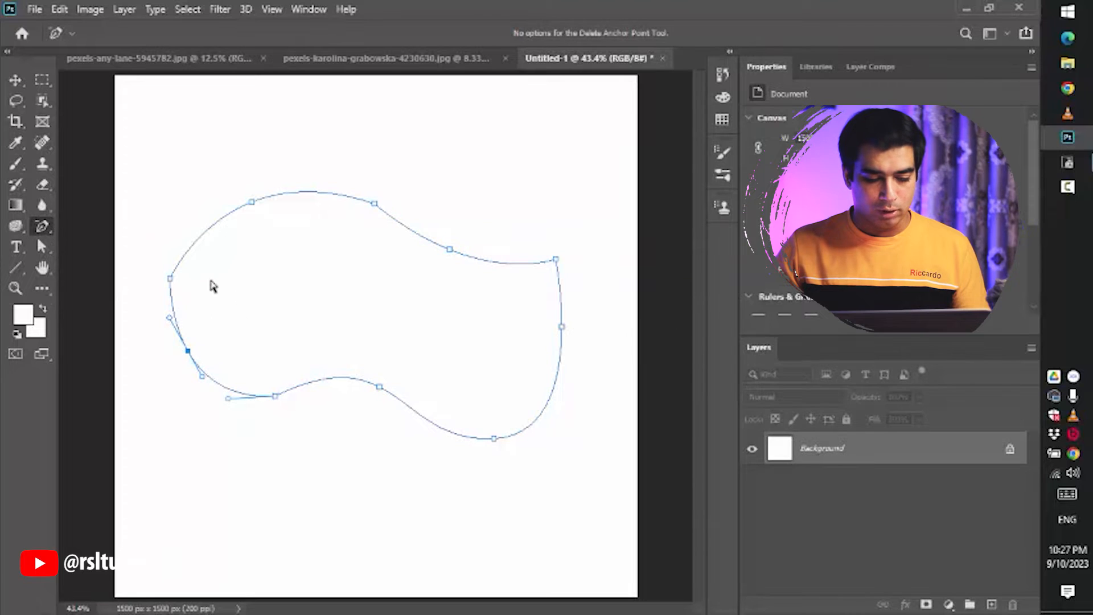
left_click(188, 351)
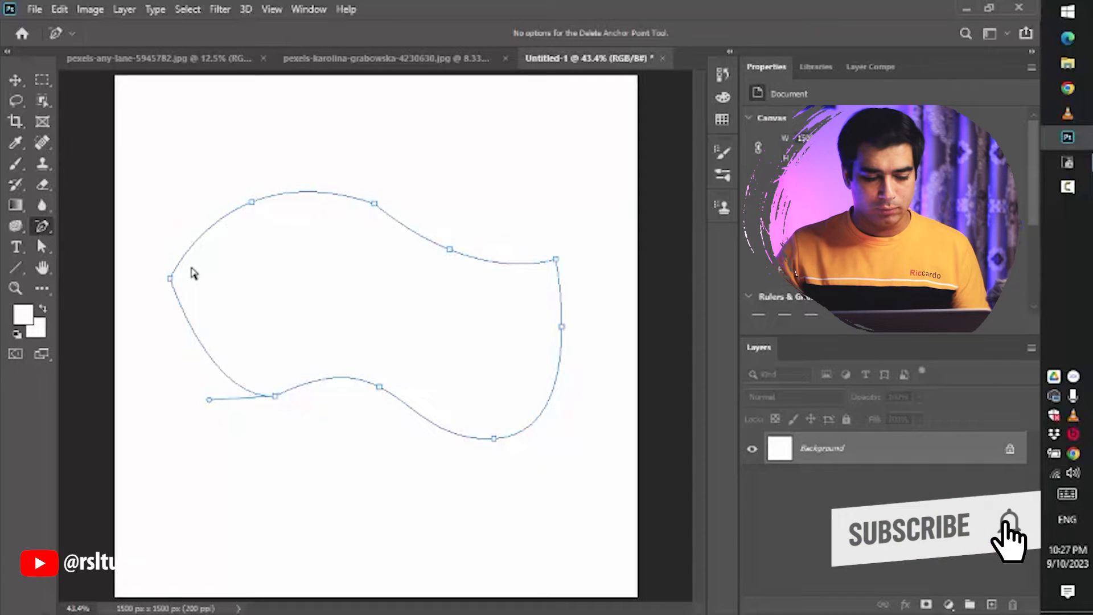
- With the Delete Anchor Point Tool, remove the left anchor, the upper-right corner anchor and the anchor on the upper-right segment
left_click(170, 278)
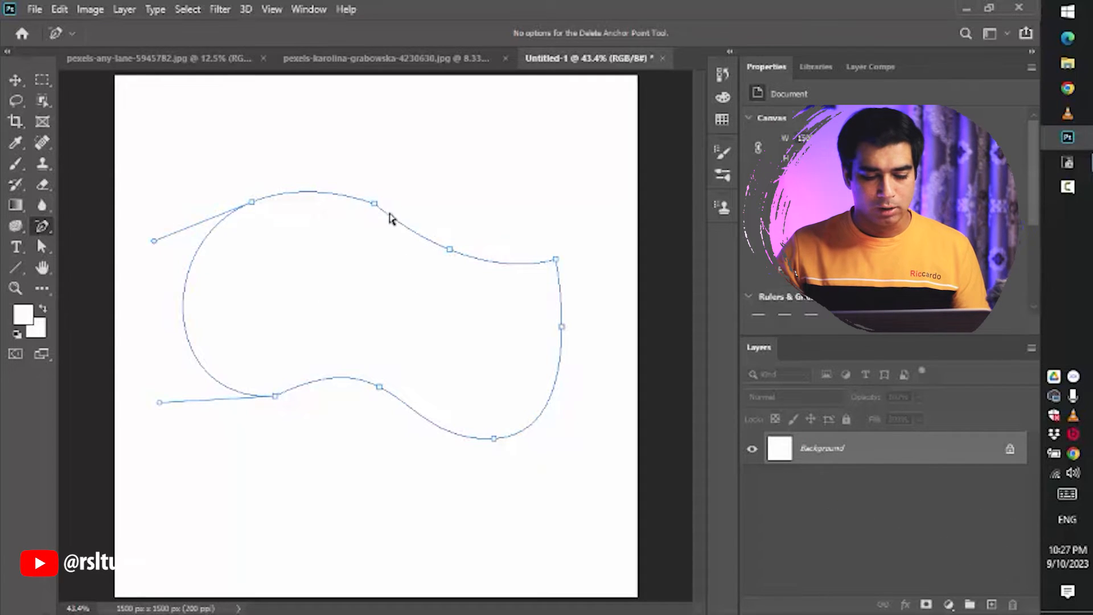
left_click(557, 260)
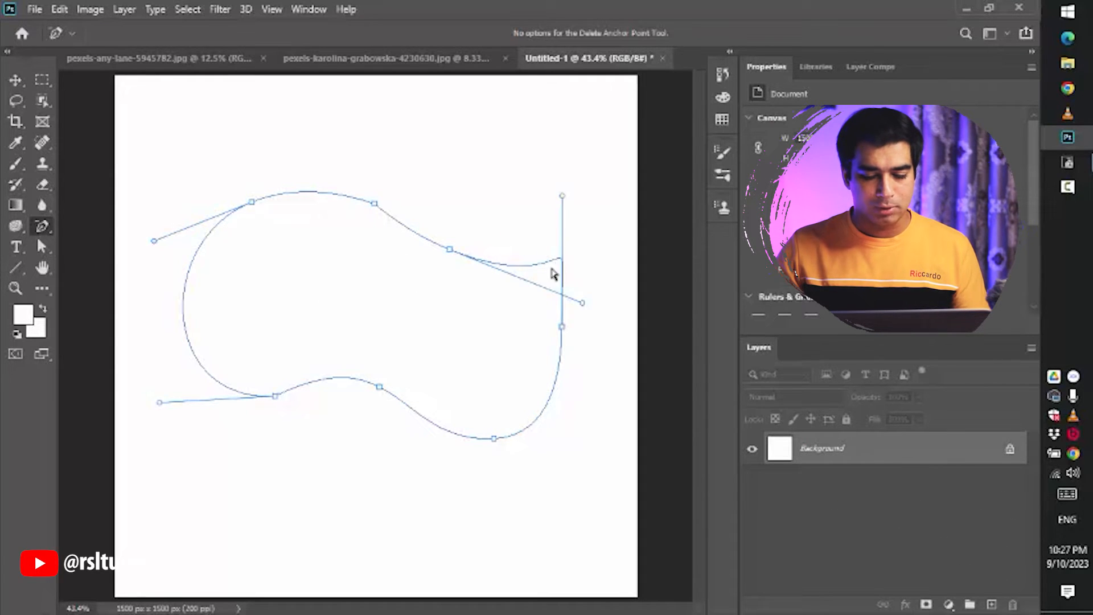
left_click(448, 251)
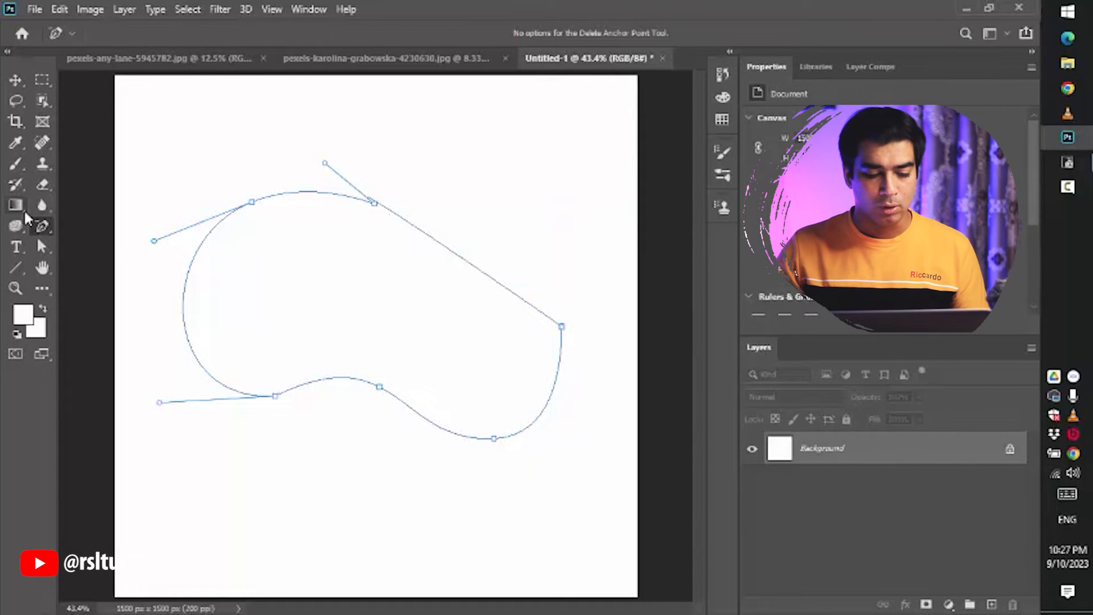
- Switch to the Pen Tool and add anchors on the left curve and on the straight upper-right segment
right_click(42, 231)
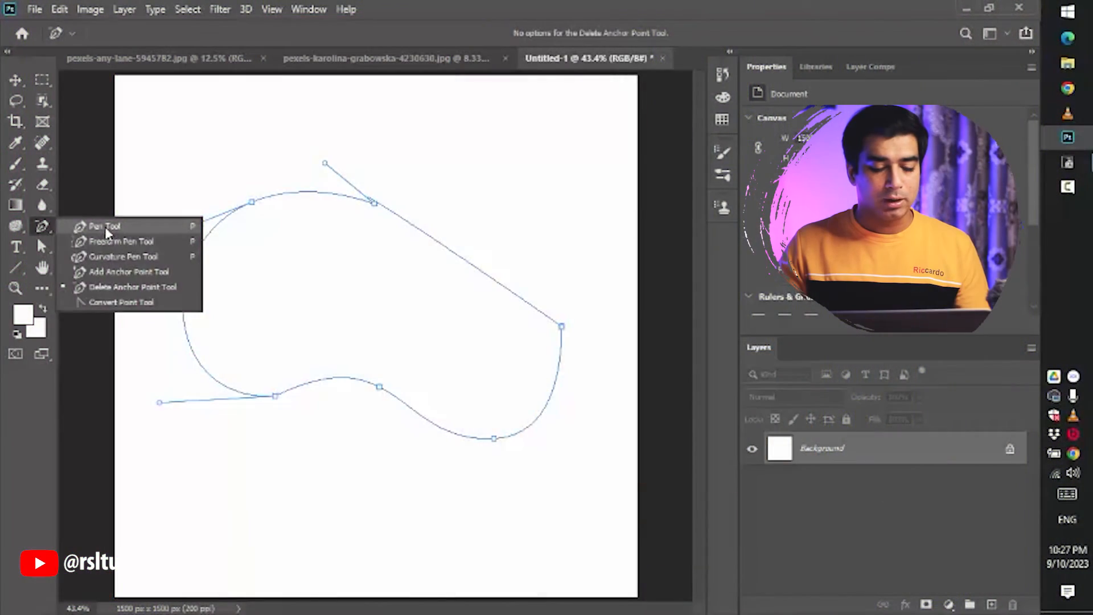
left_click(105, 227)
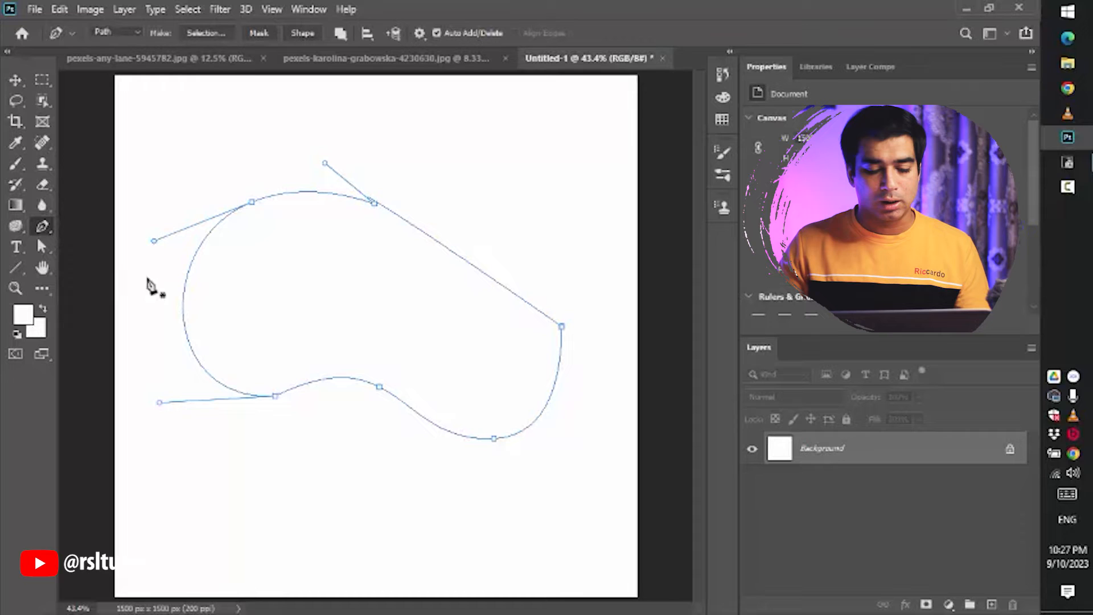
left_click(548, 404)
key("ctrl+z")
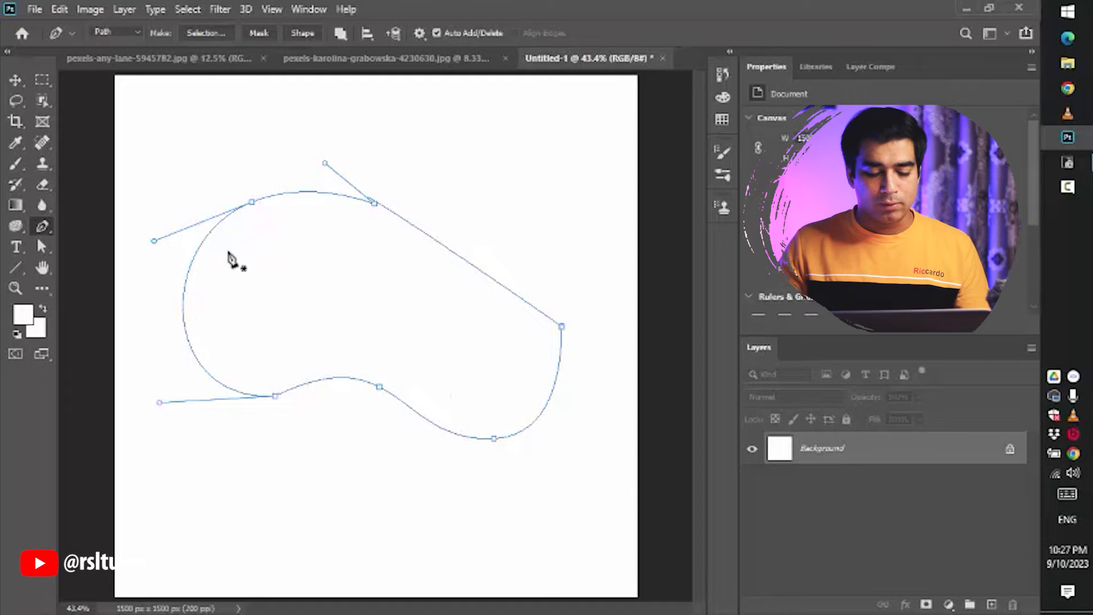
left_click(191, 346)
key("ctrl+z")
left_click(450, 249)
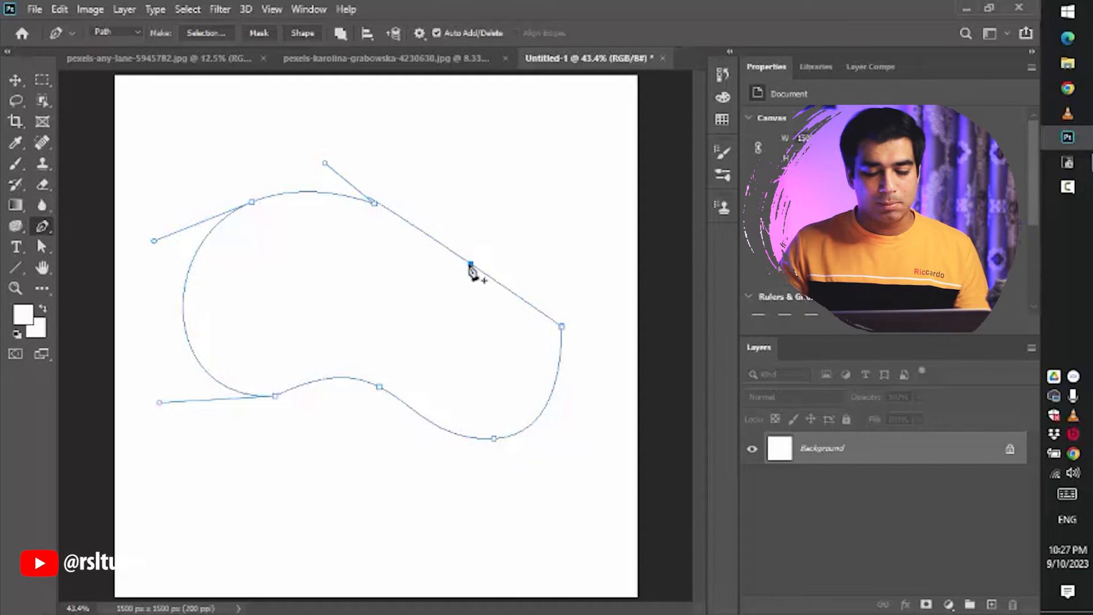
left_click(184, 320)
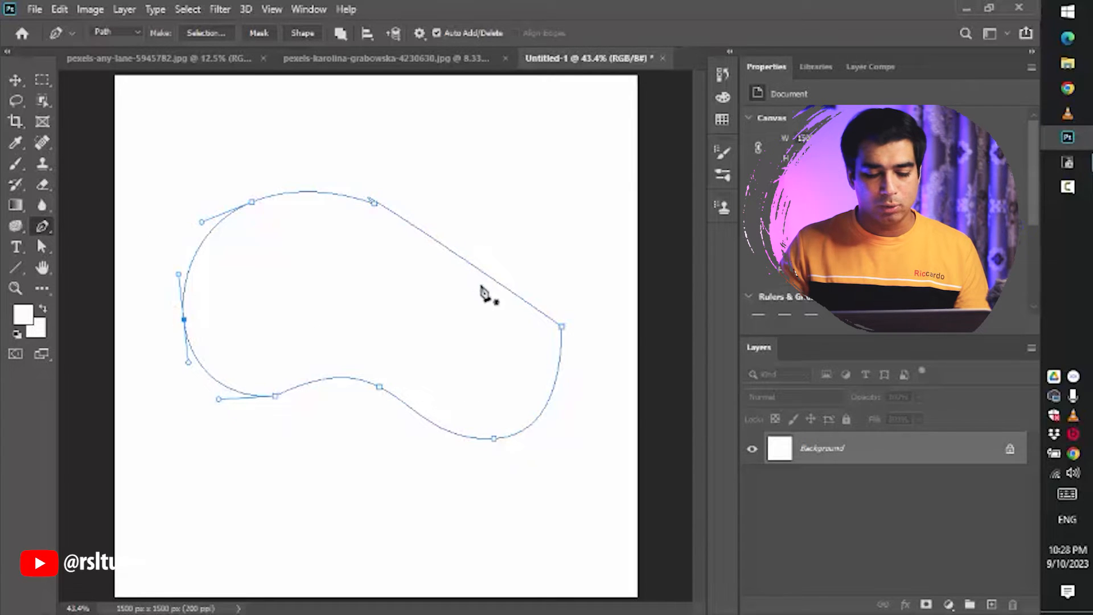
left_click(461, 258)
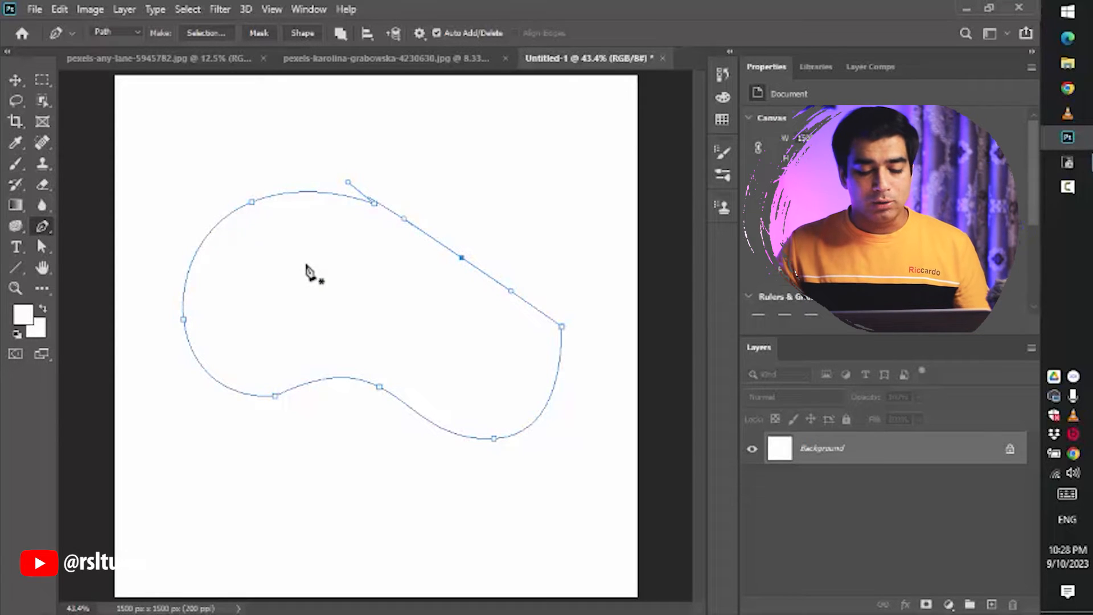
- With the Direct Selection Tool, reshape the path by moving the upper-right, left and top anchors outward
key("a")
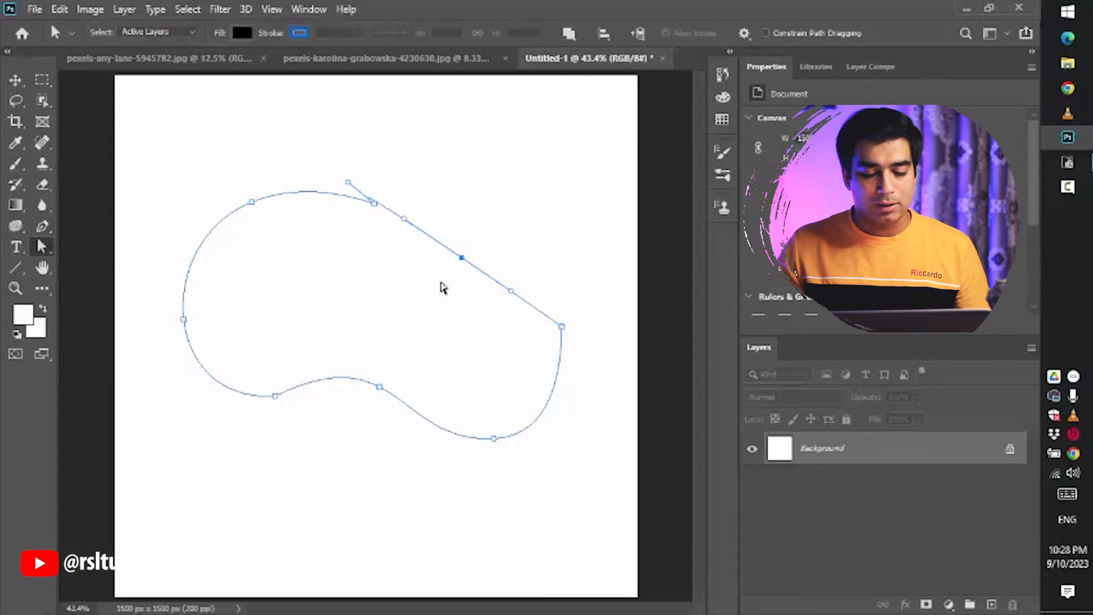
left_click_drag(463, 261, 545, 203)
left_click_drag(183, 322, 159, 324)
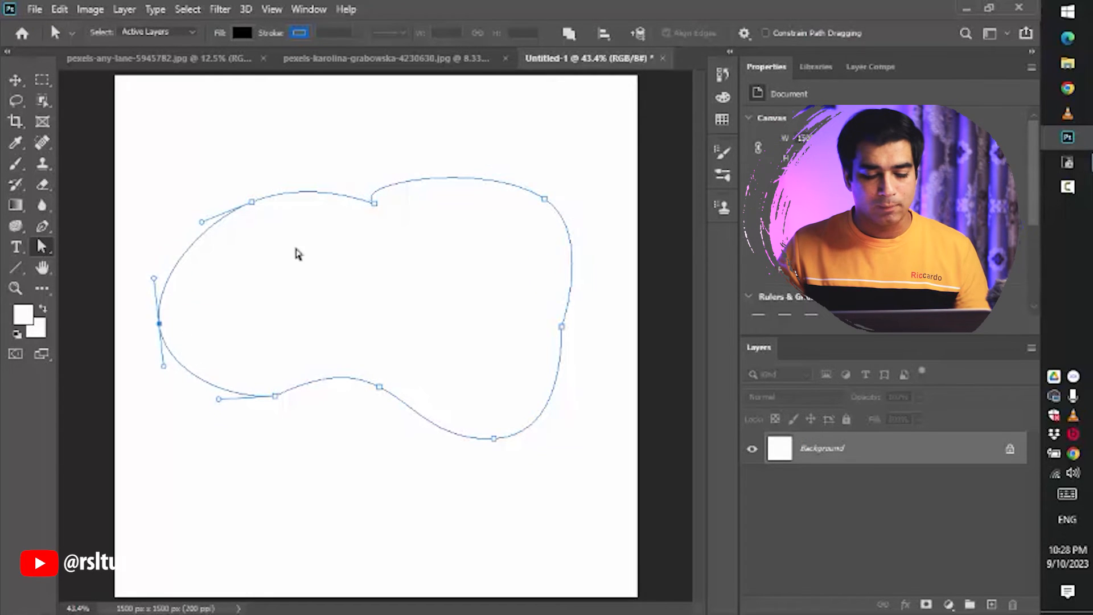
left_click_drag(380, 210, 356, 249)
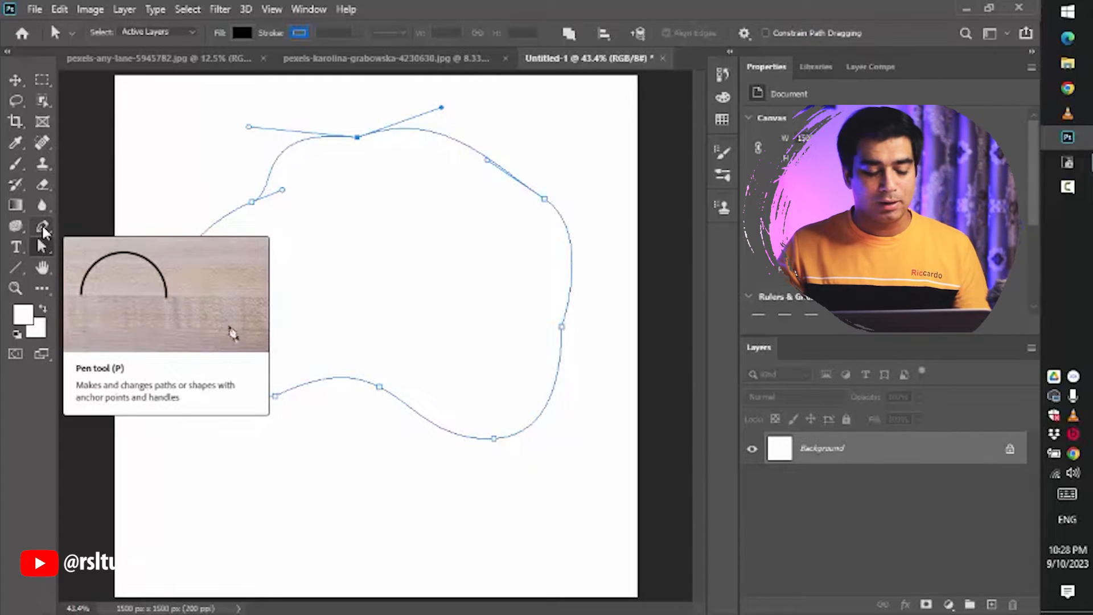
- With the Pen Tool, add anchors on the upper-right curve and on the right side of the path
left_click(42, 228)
left_click(94, 226)
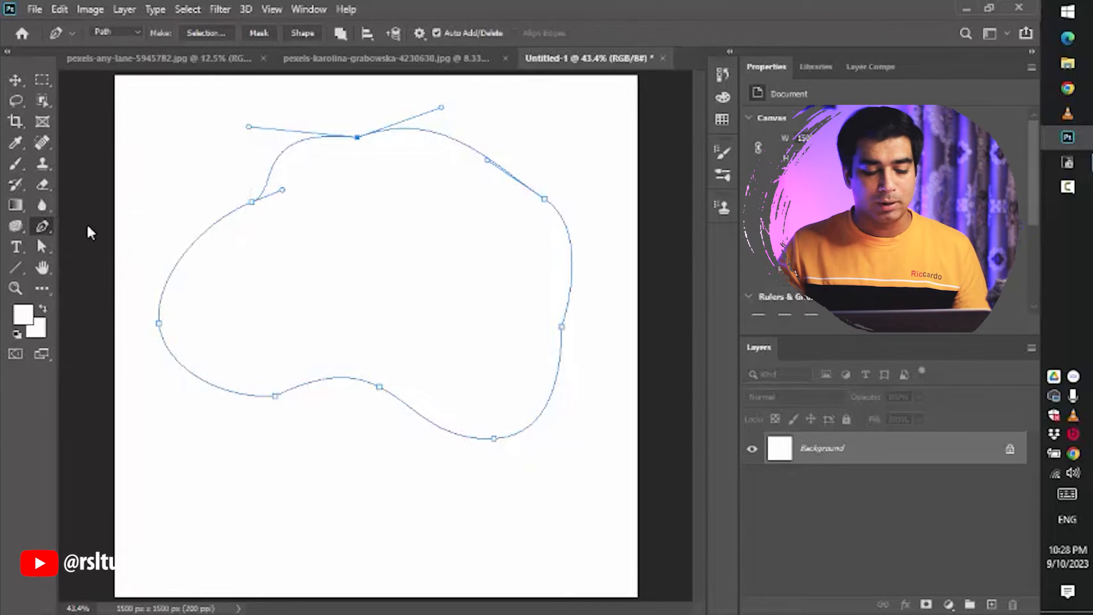
left_click(461, 143)
left_click(572, 264)
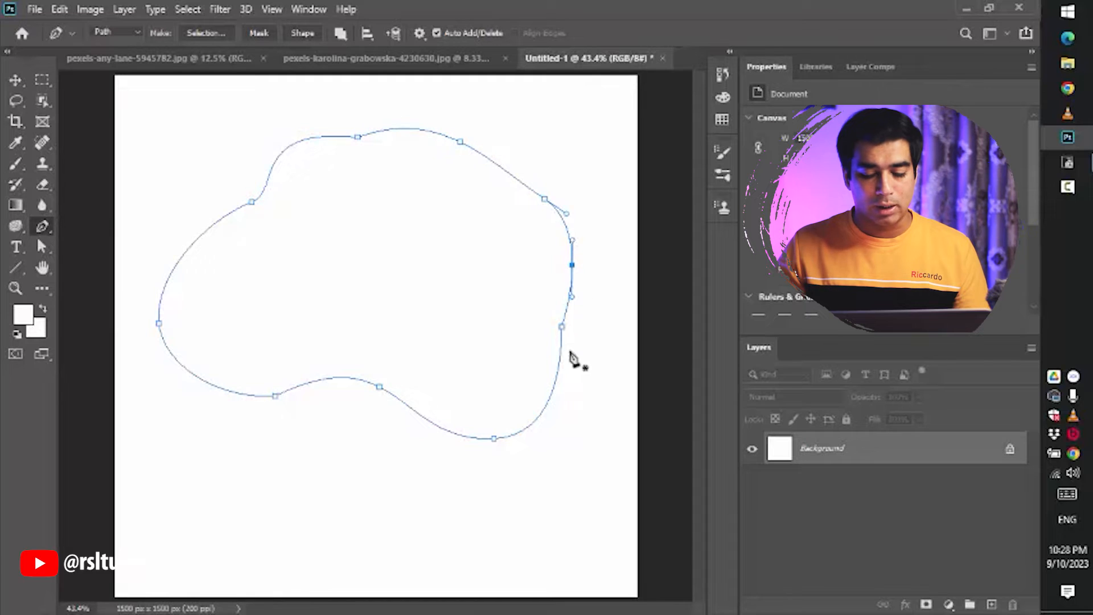
- With the Pen Tool, delete the top, upper-right, right-side and upper-left anchors of the path
left_click(357, 137)
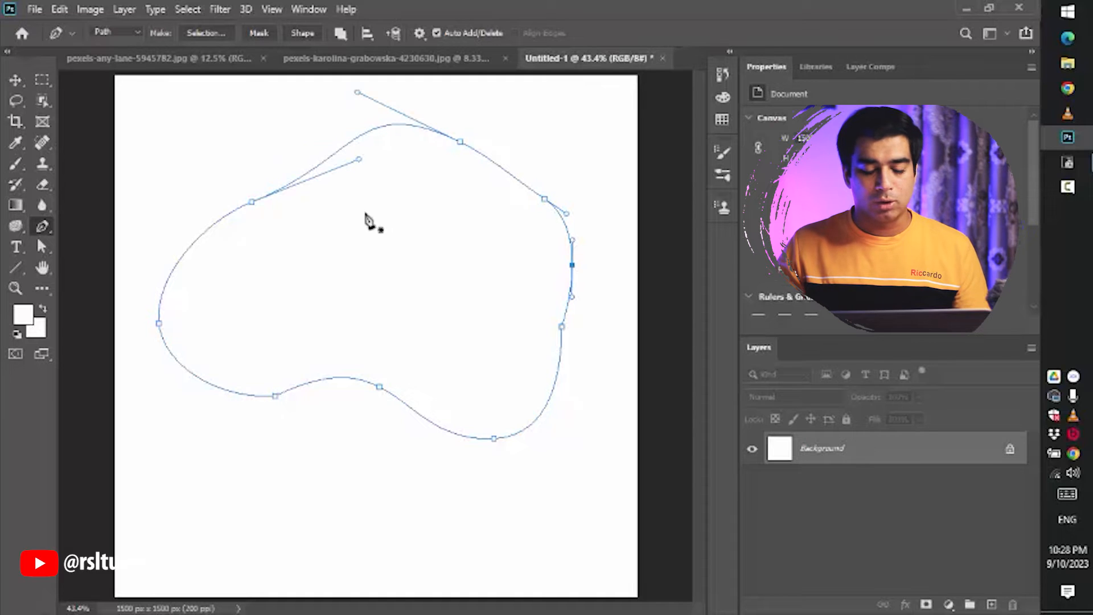
left_click(461, 143)
left_click(572, 264)
left_click(545, 199)
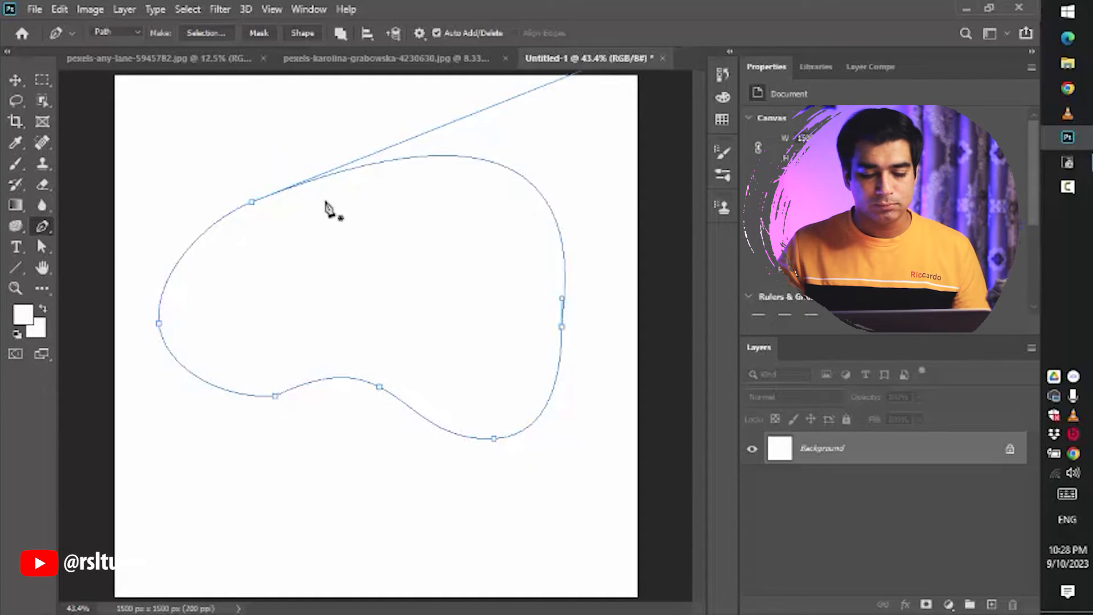
left_click(253, 203)
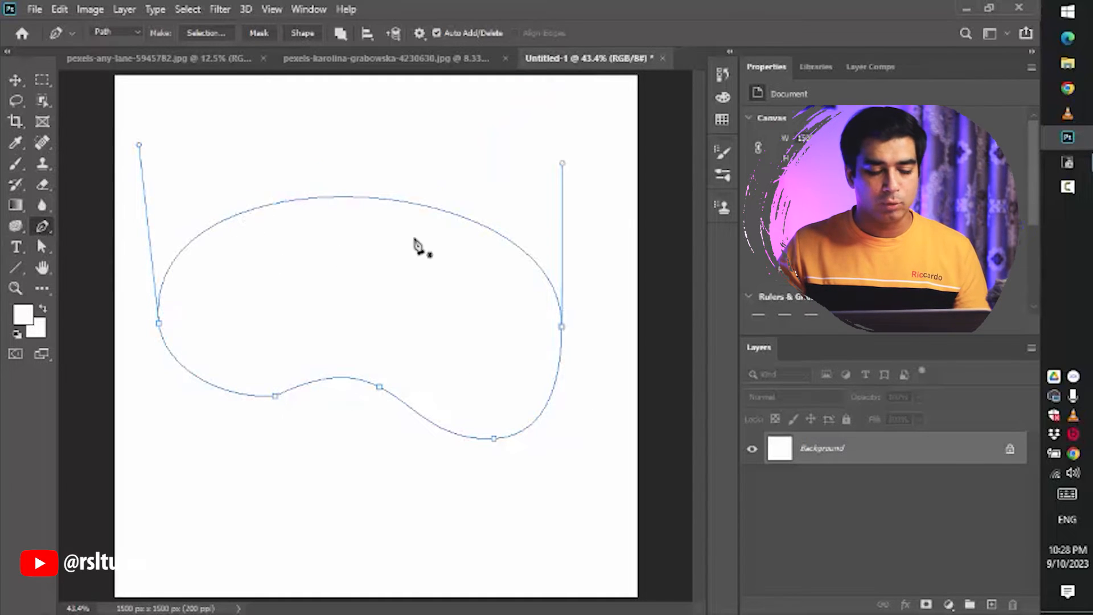
- With the Pen Tool, add two new anchors along the top curve of the path
right_click(43, 229)
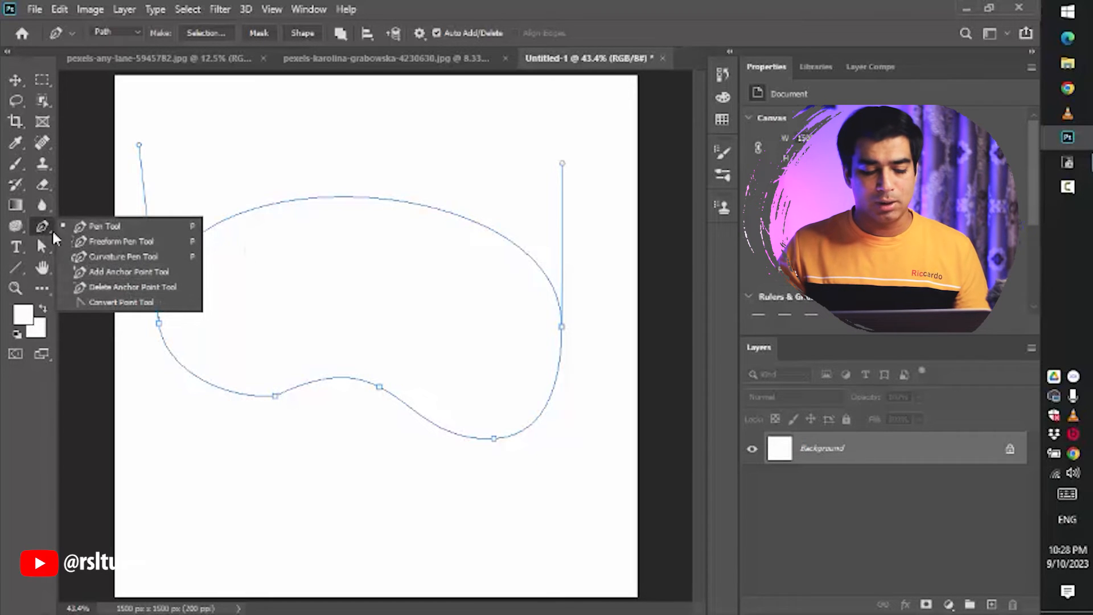
left_click(120, 228)
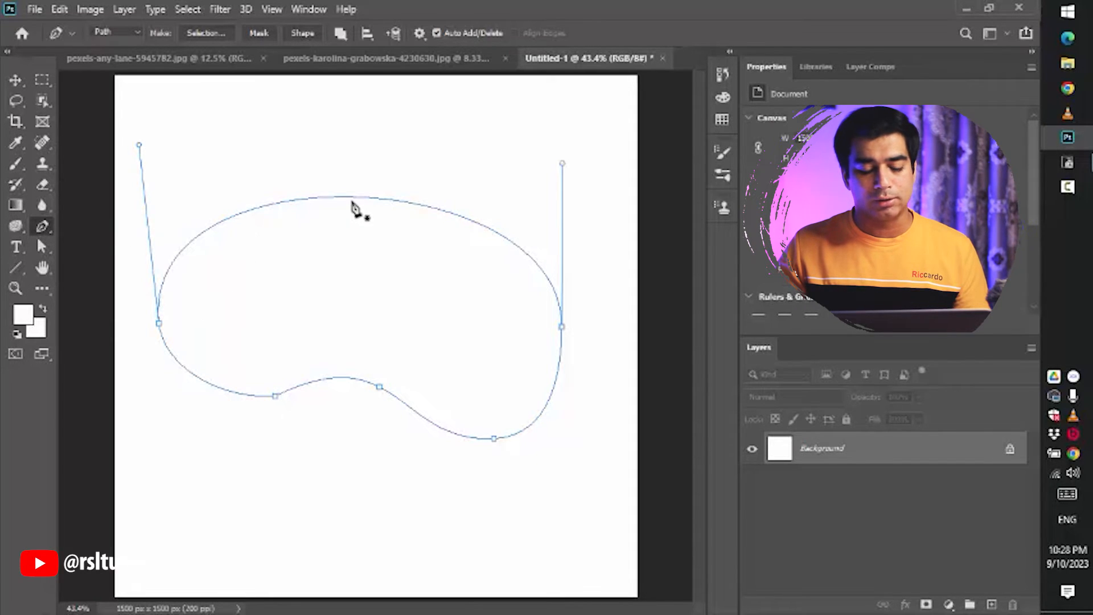
left_click(225, 221)
left_click(409, 202)
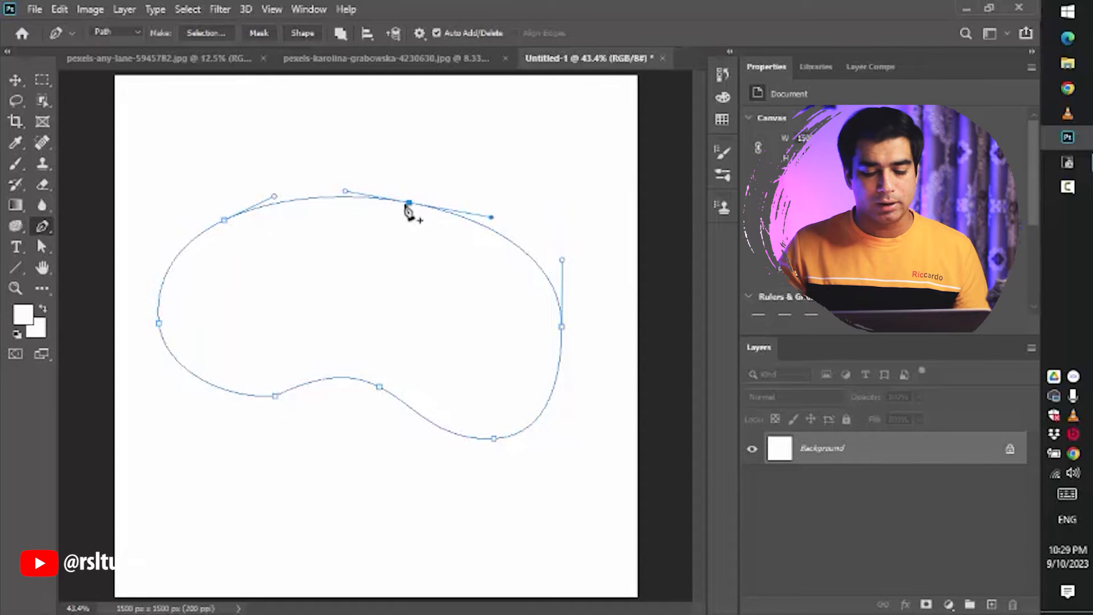
right_click(44, 229)
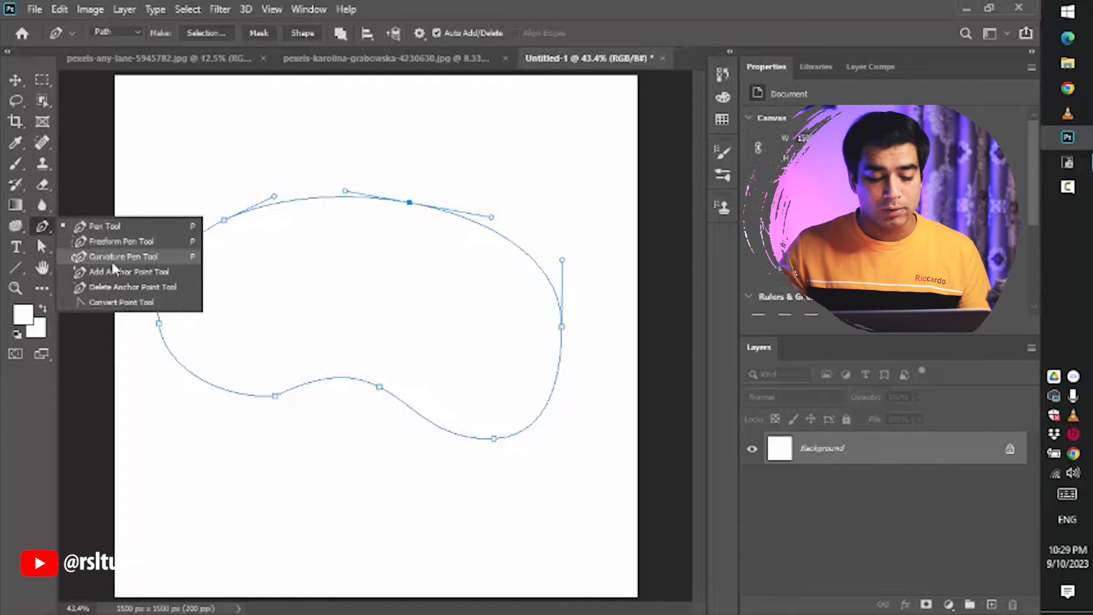
left_click(48, 230)
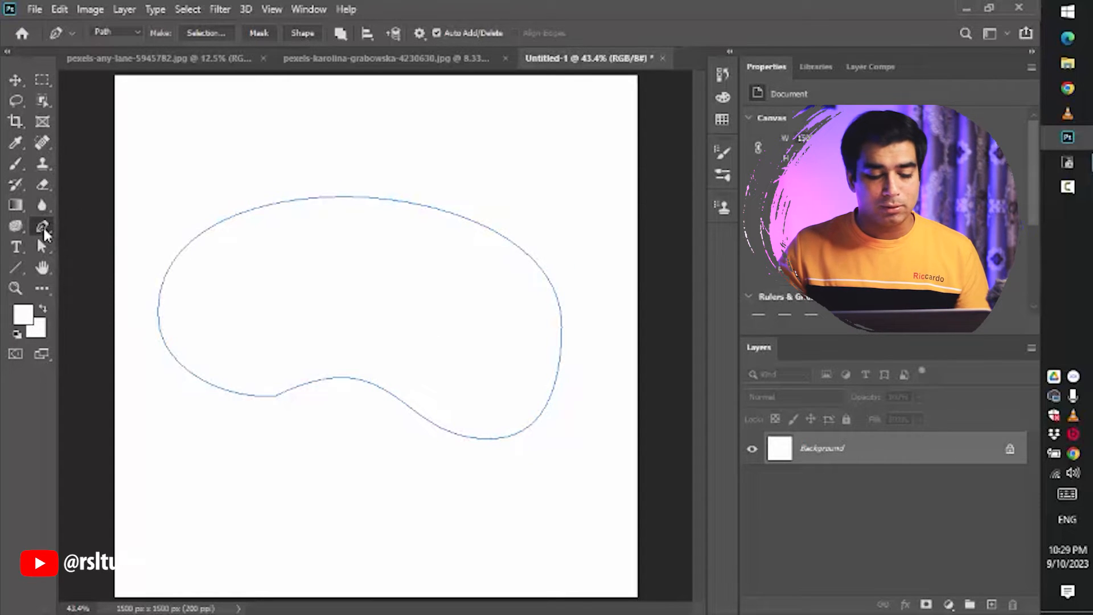
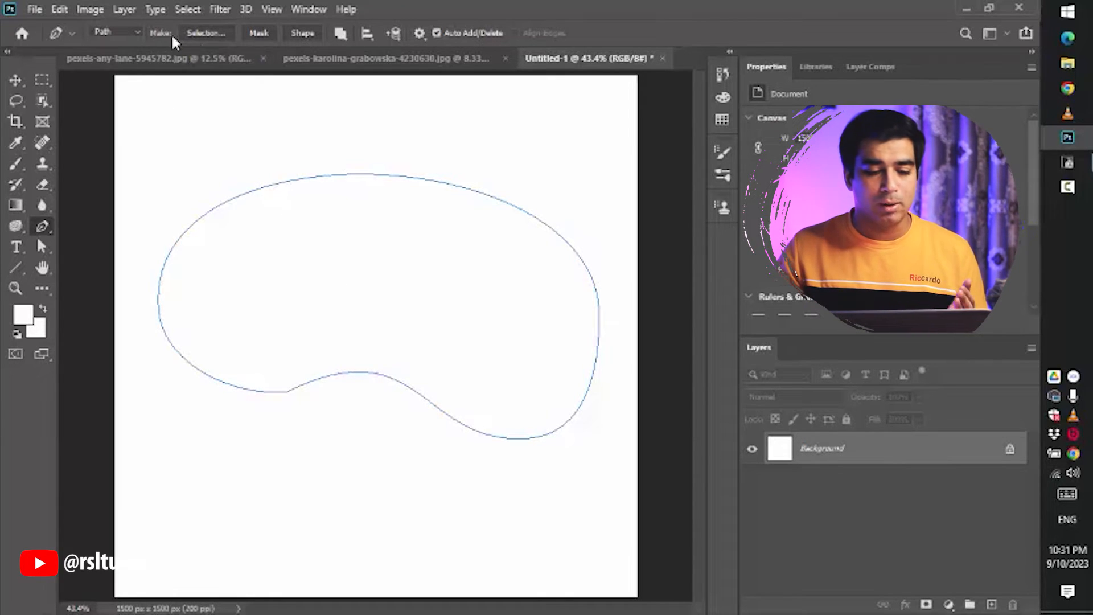
- Make a selection from the path with a 0 pixel feather radius, then deselect it
left_click(204, 35)
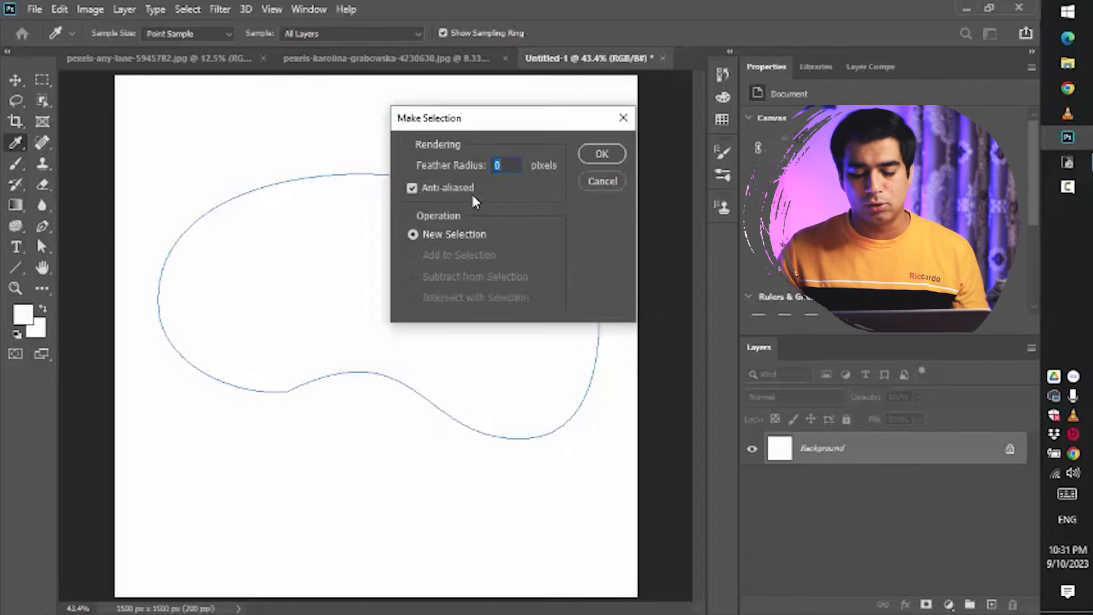
left_click(601, 159)
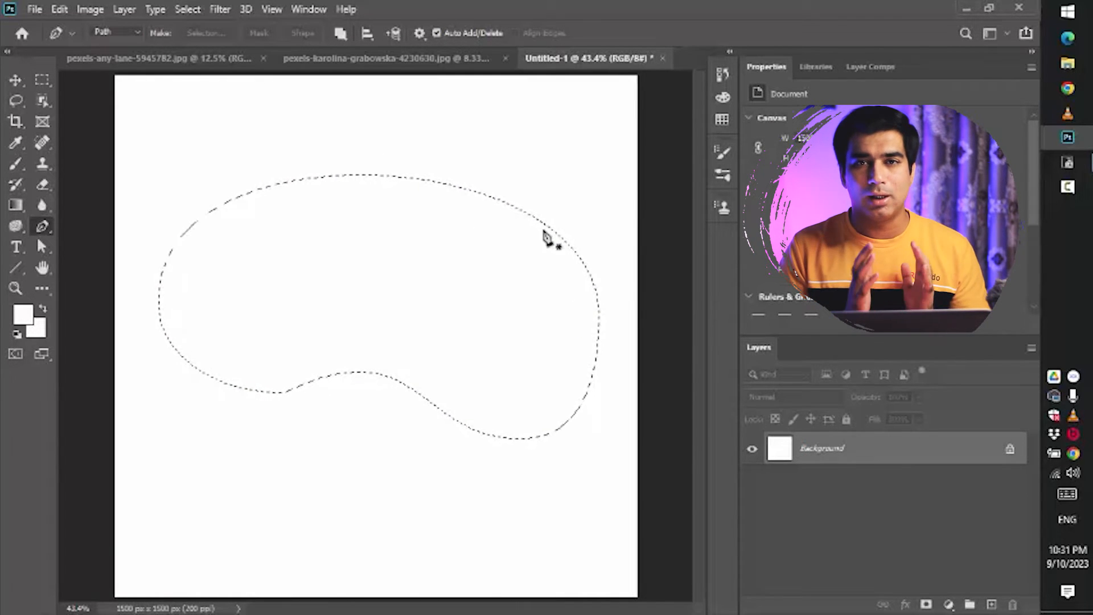
key("ctrl+d")
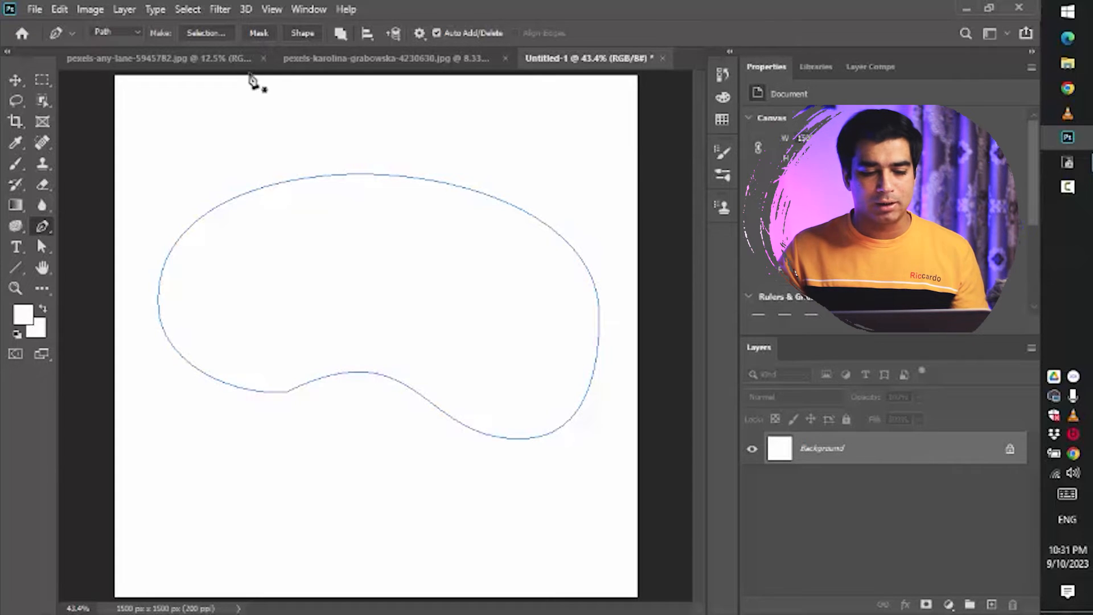
- Make a layer mask from the path, then undo it
left_click(257, 32)
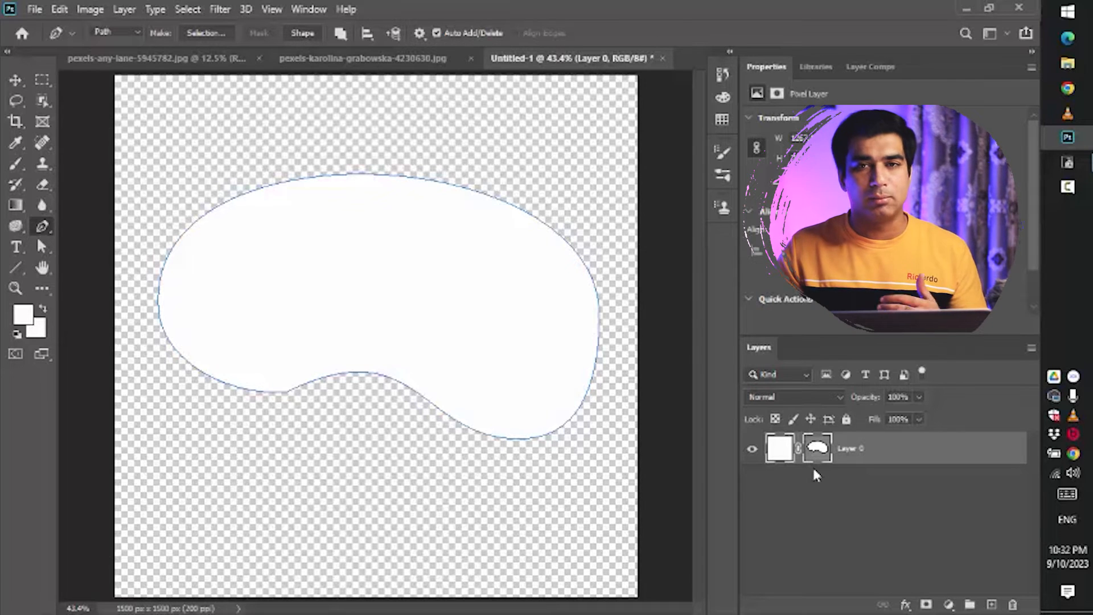
key("ctrl+z")
key("ctrl+z")
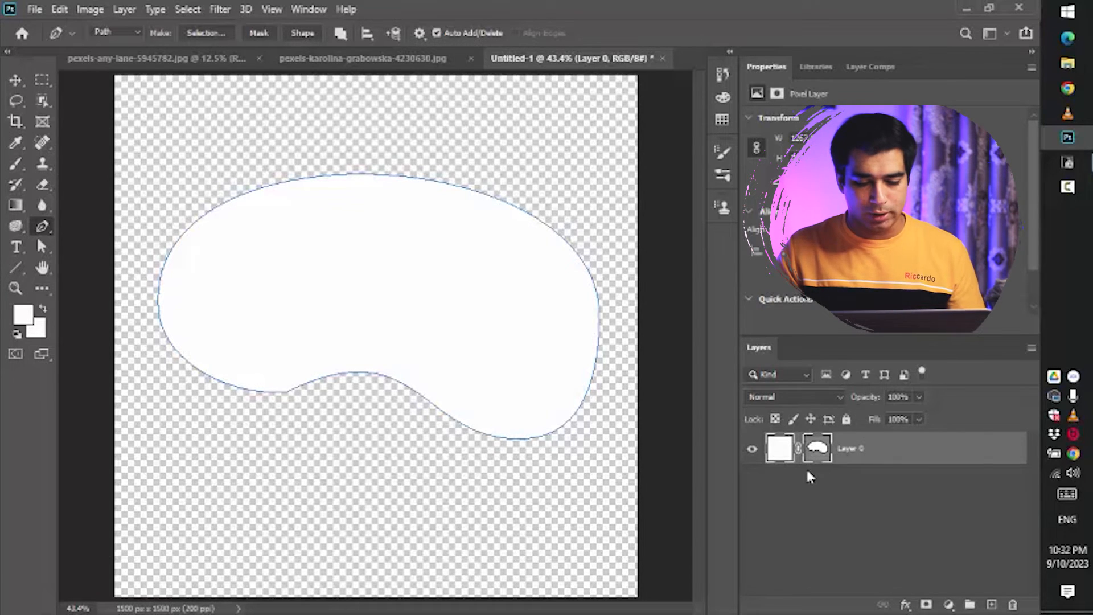
- Create a shape layer from the path, then undo it
left_click(303, 33)
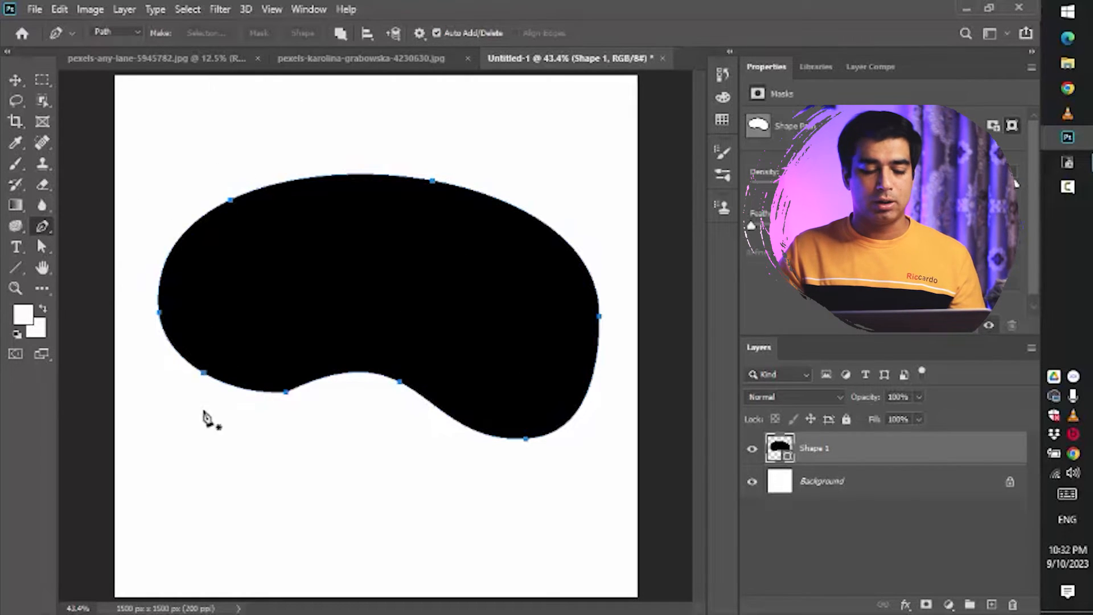
left_click(112, 35)
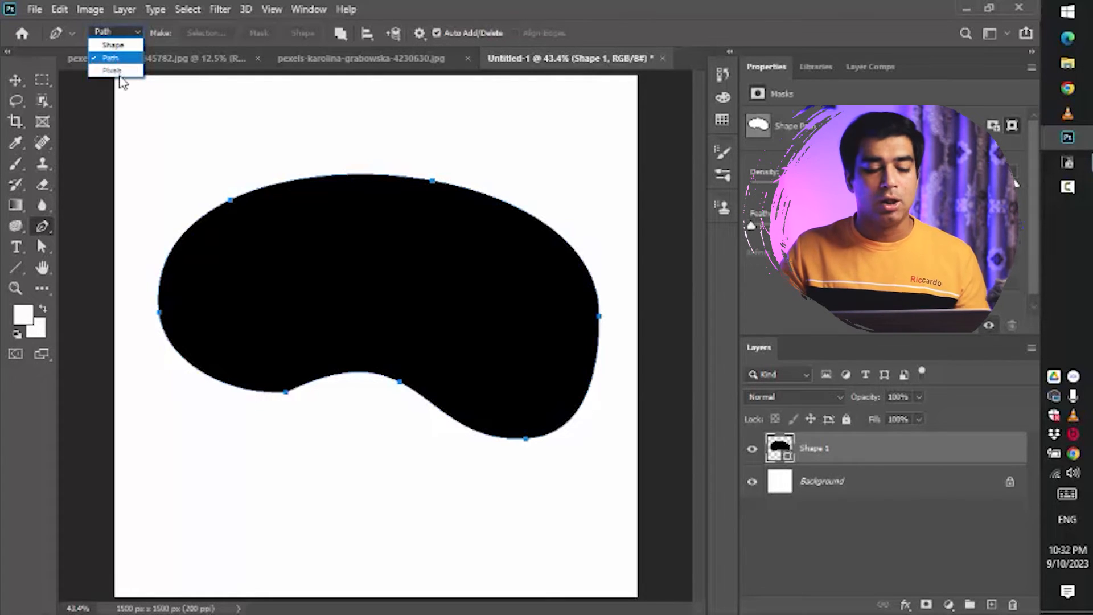
left_click(114, 58)
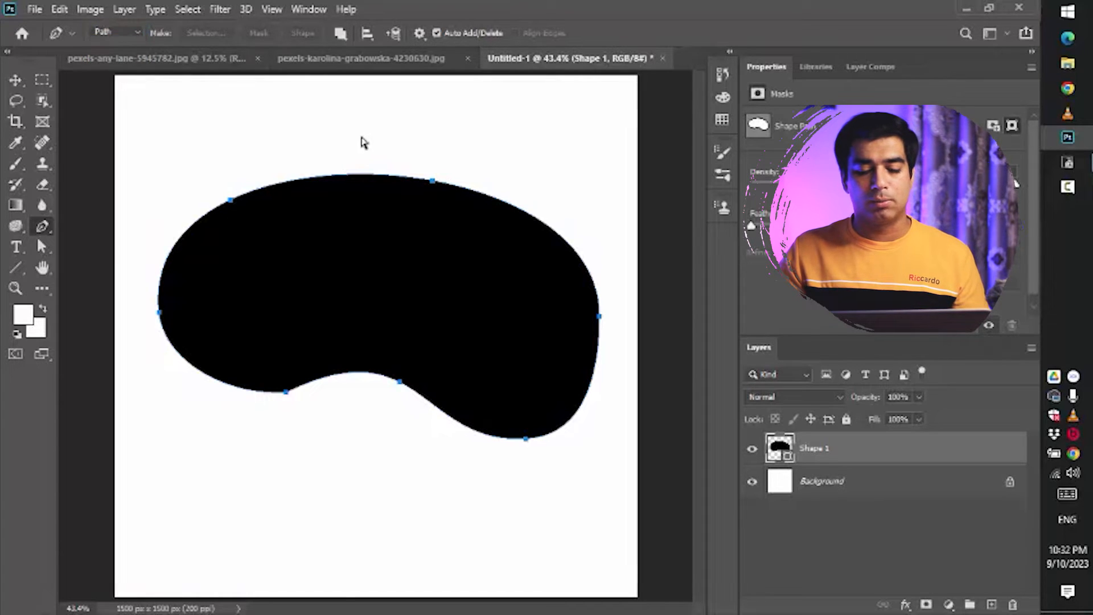
key("ctrl+z")
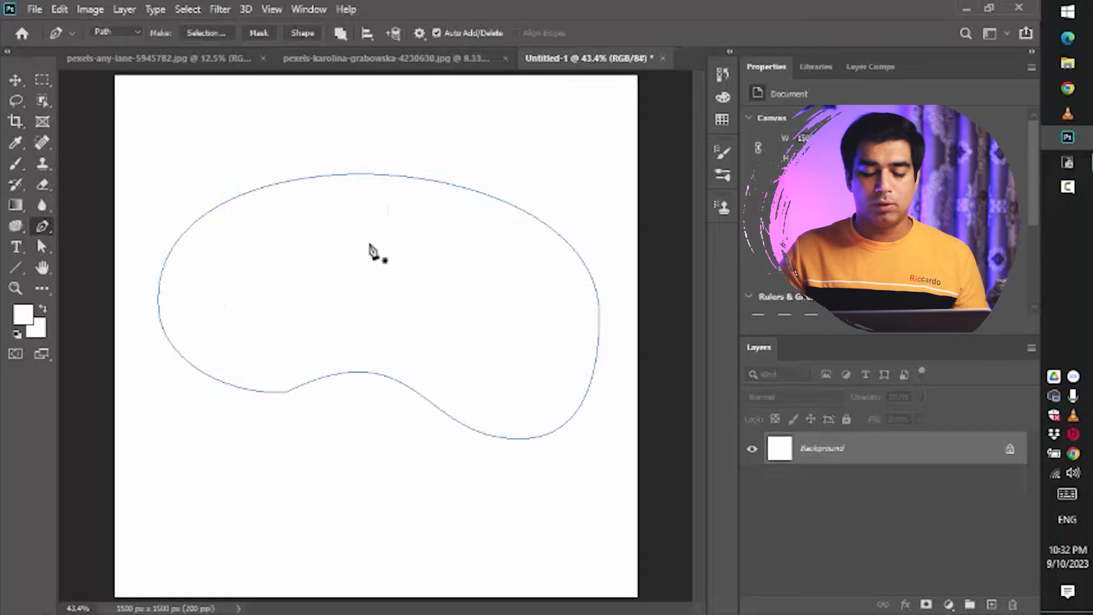
- Create a shape layer from the path, fill it with red, then delete the layer
left_click(294, 32)
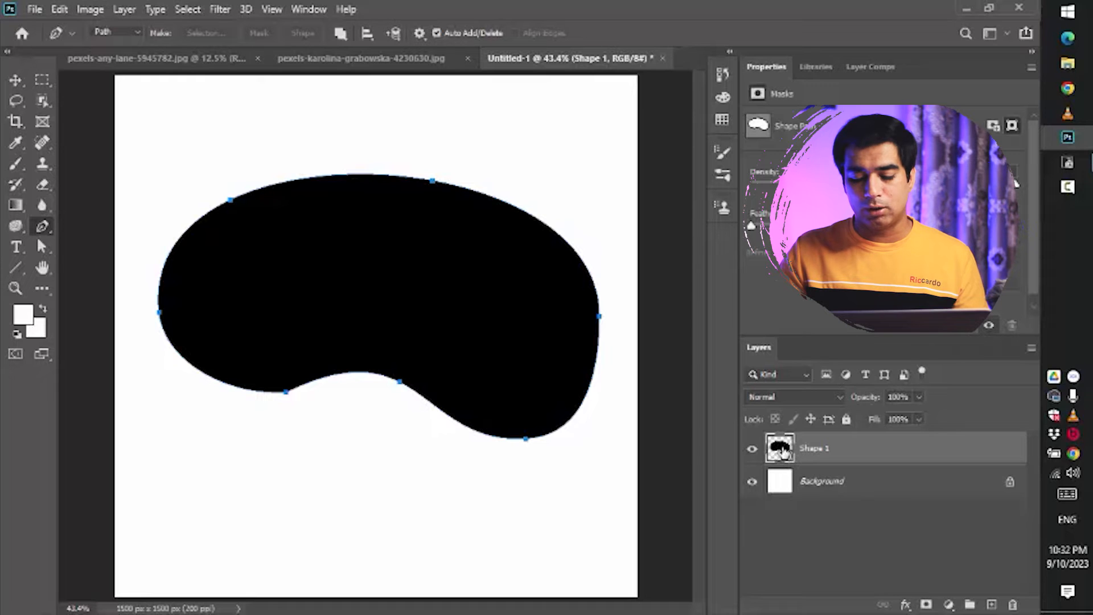
double_click(781, 450)
mouse_move(677, 304)
left_mouse_down()
mouse_move(749, 254)
mouse_move(737, 231)
mouse_move(724, 283)
mouse_move(727, 234)
left_mouse_up()
key("Return")
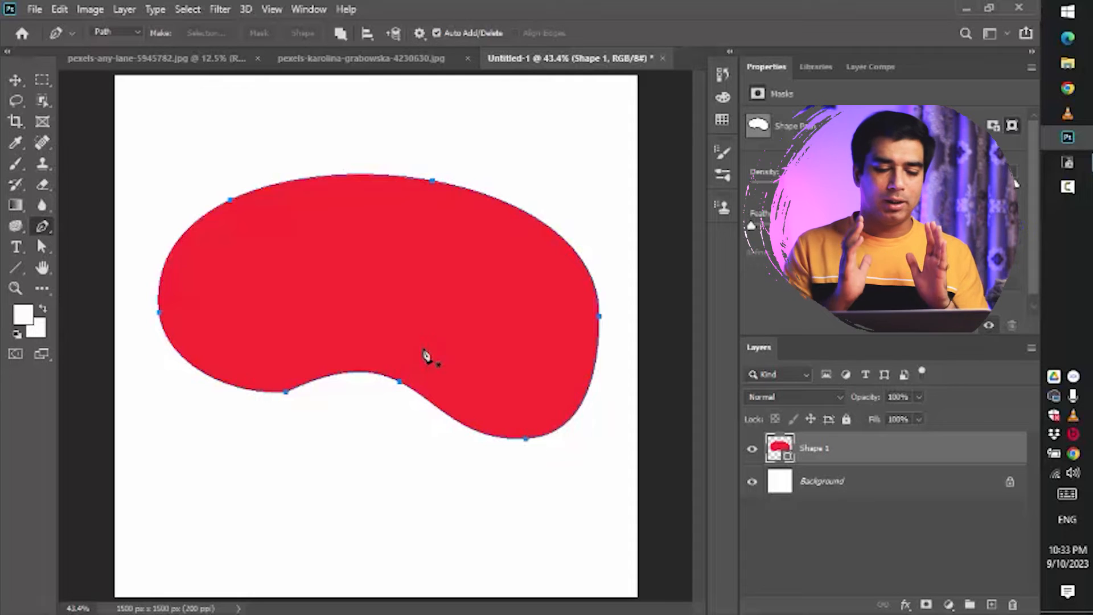
key("Delete")
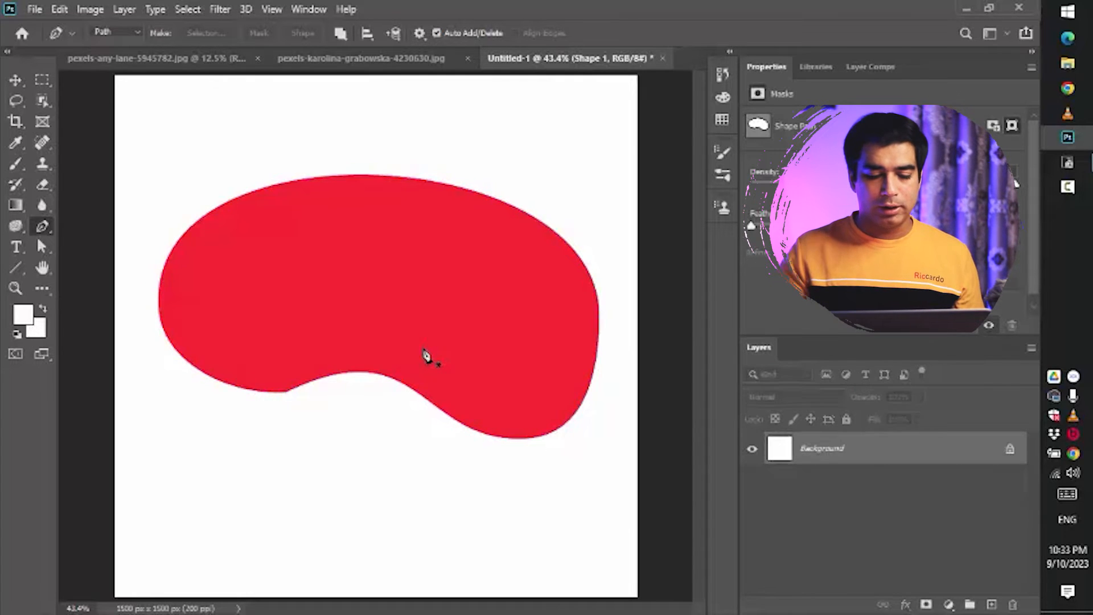
- Switch the Pen Tool to Shape mode and draw a closed four-cornered shape about 1145 × 809 px
left_click(124, 31)
left_click(113, 45)
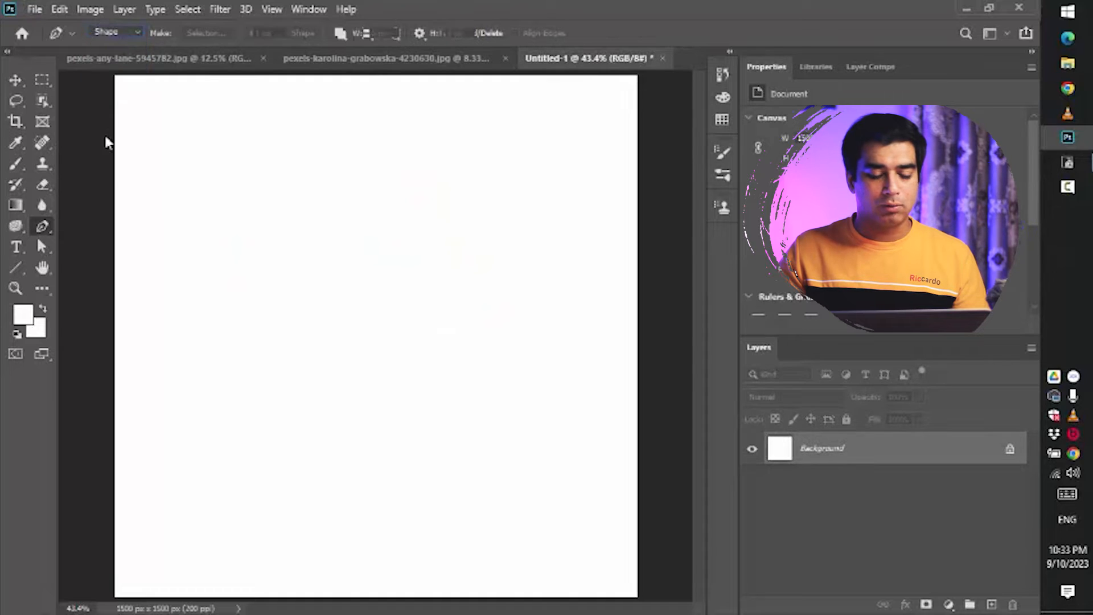
left_click(233, 170)
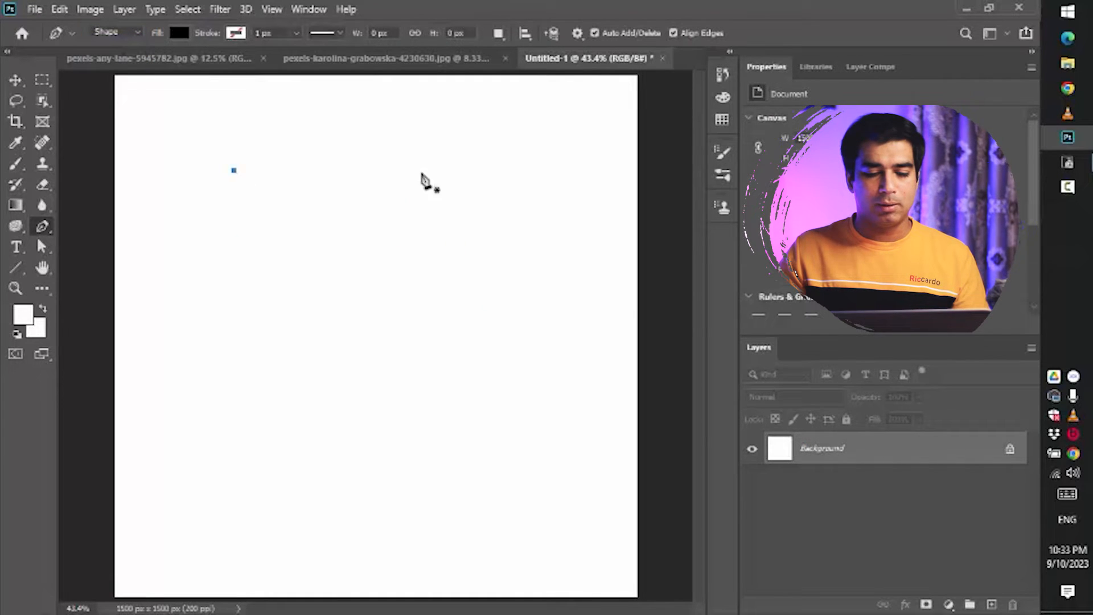
left_click(610, 170)
left_click(505, 450)
left_click(212, 390)
left_click(233, 171)
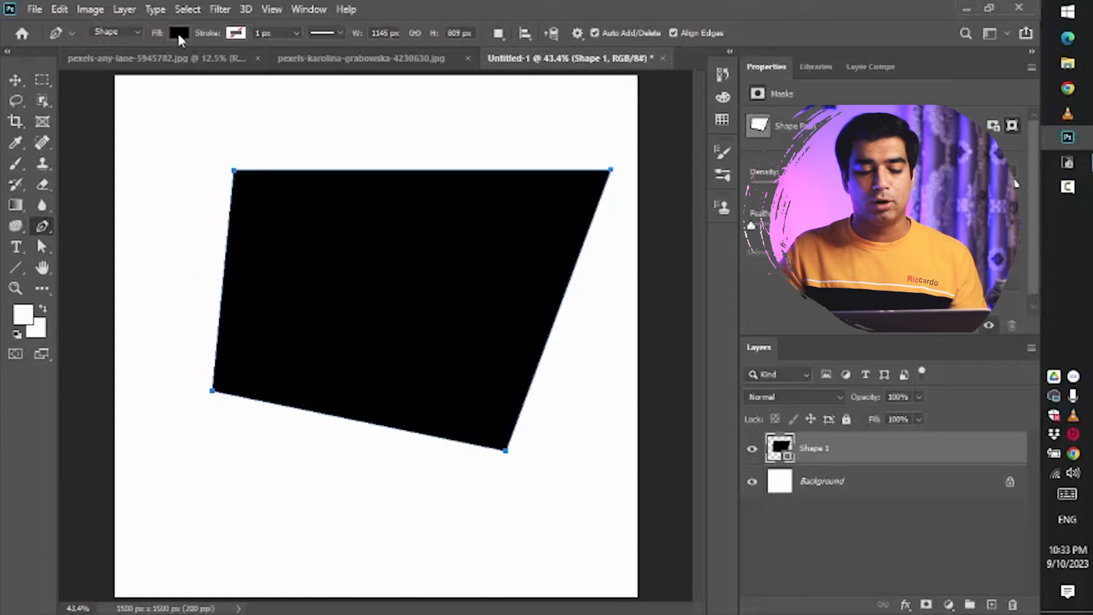
- Try yellow, blue and dark navy as the shape's fill colour from the swatches and colour picker
left_click(180, 33)
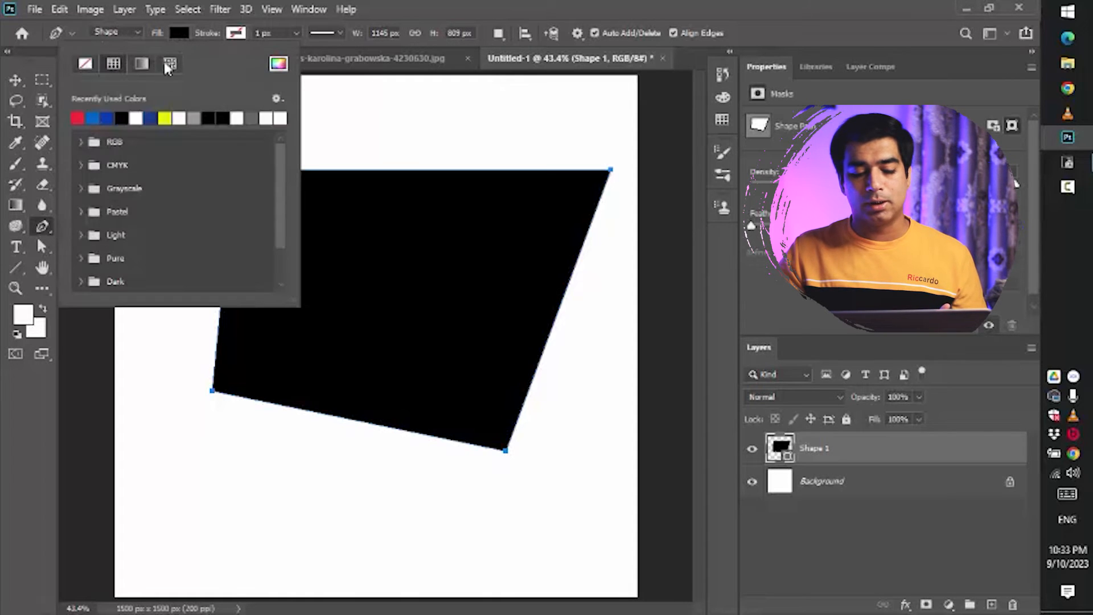
left_click(165, 118)
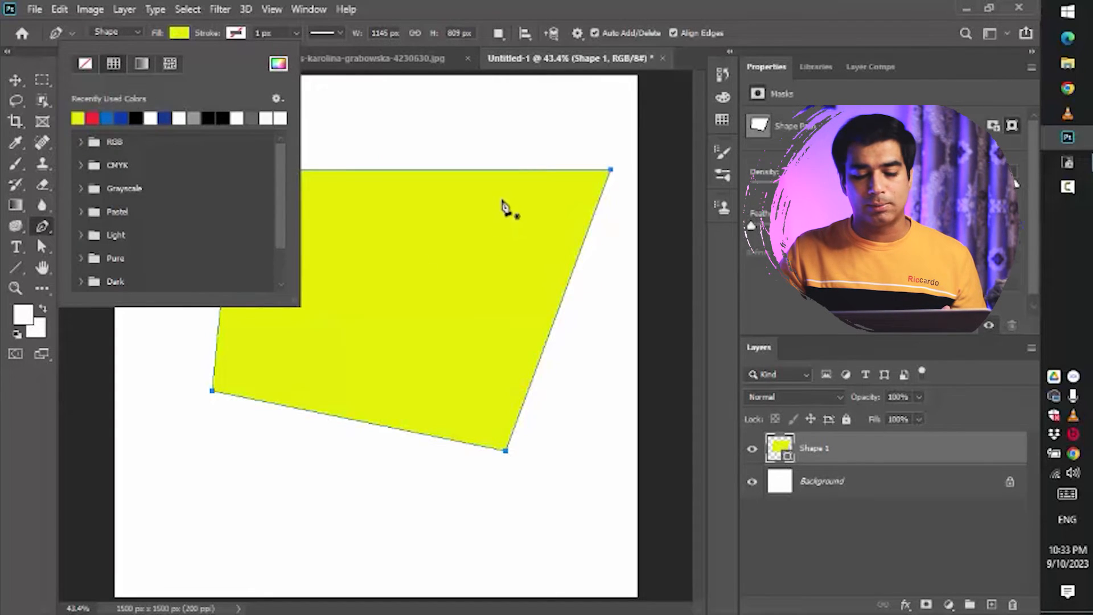
left_click(106, 118)
left_click(121, 118)
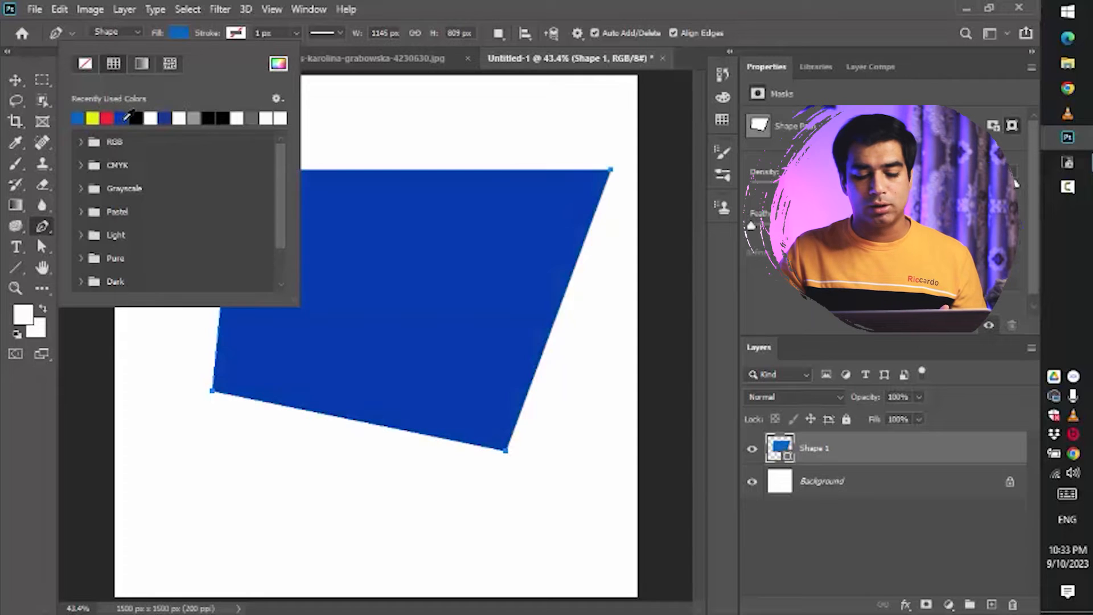
left_click(279, 66)
left_click_drag(754, 298, 754, 391)
left_click_drag(622, 364, 664, 344)
left_click(664, 345)
left_click(935, 211)
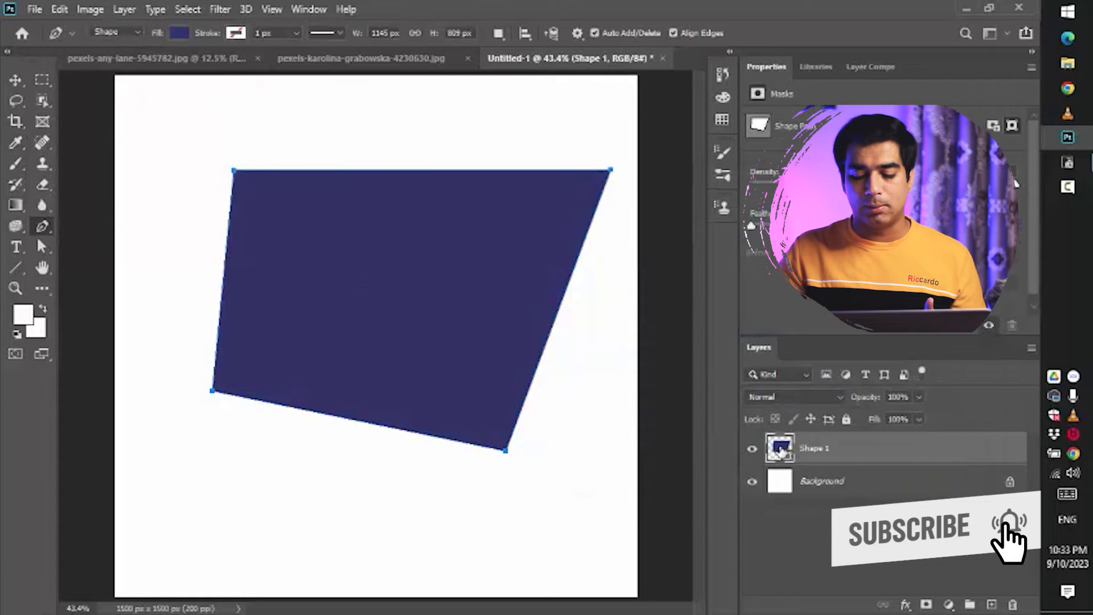
- Set the shape's fill colour to orange ff6600 through the layer thumbnail's colour picker
double_click(780, 448)
left_click(799, 418)
left_click(757, 235)
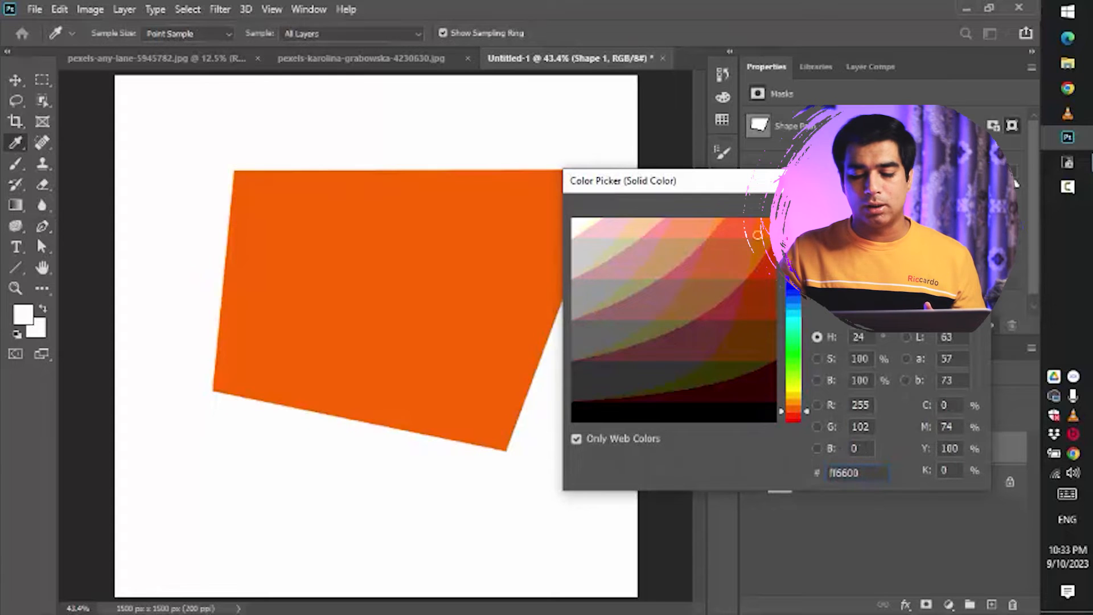
key("Return")
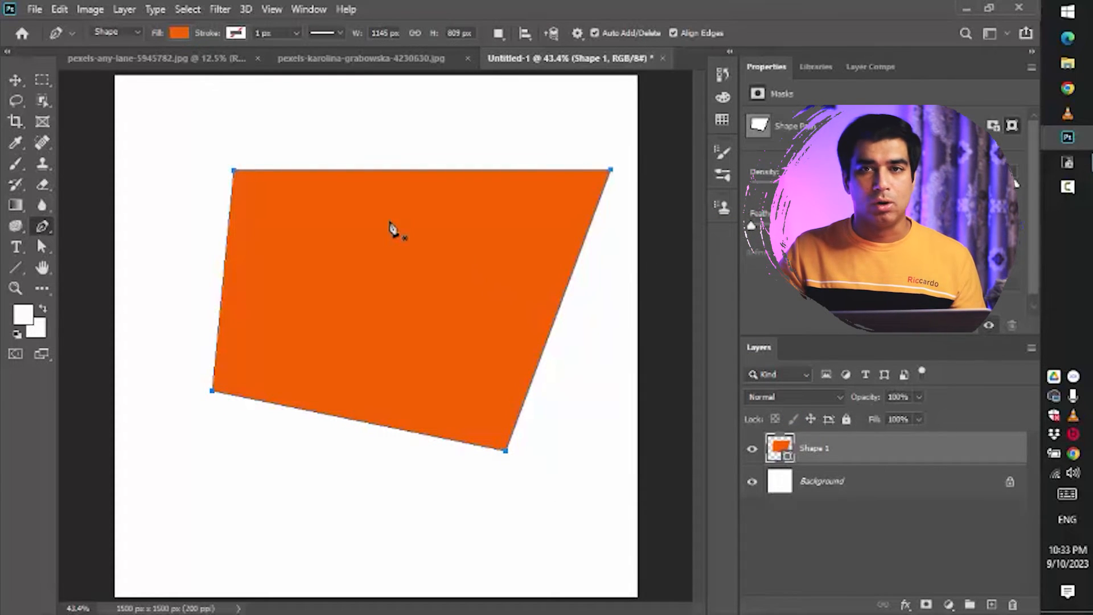
- Give the shape a blue stroke and set its width to about 57.84 px
left_click(237, 34)
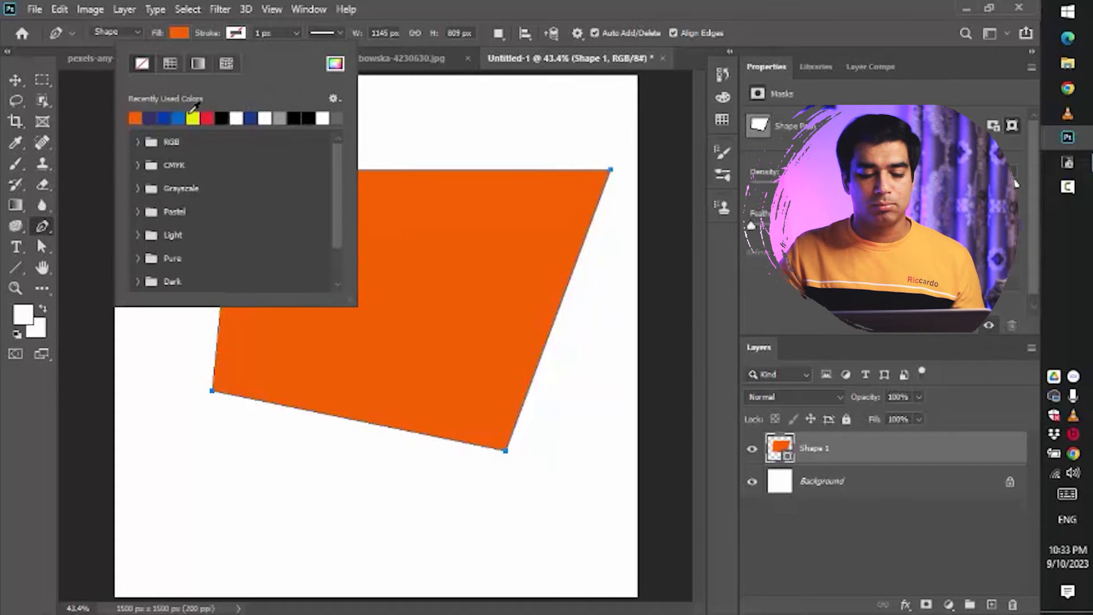
left_click(193, 116)
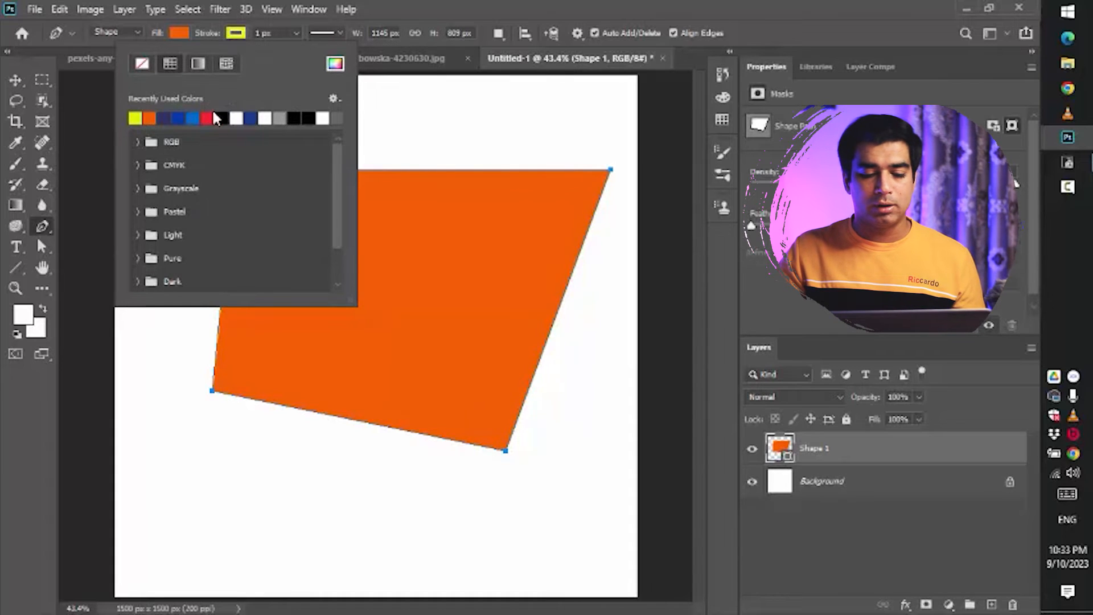
left_click(178, 118)
left_click(296, 32)
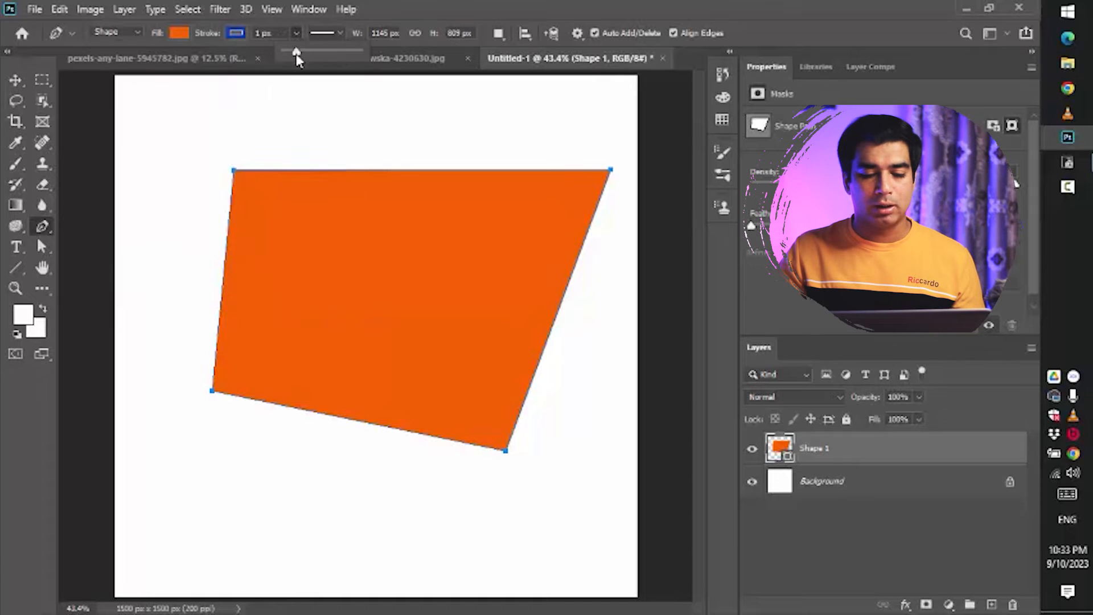
left_click_drag(297, 53, 322, 51)
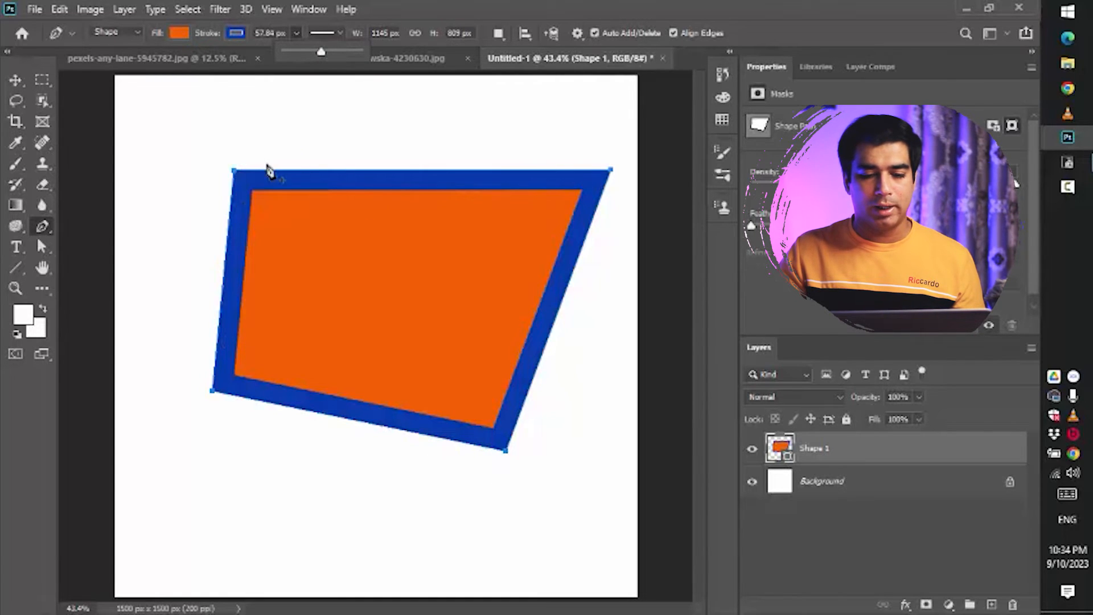
- Try out the dashed, dotted and solid stroke line types
left_click(340, 32)
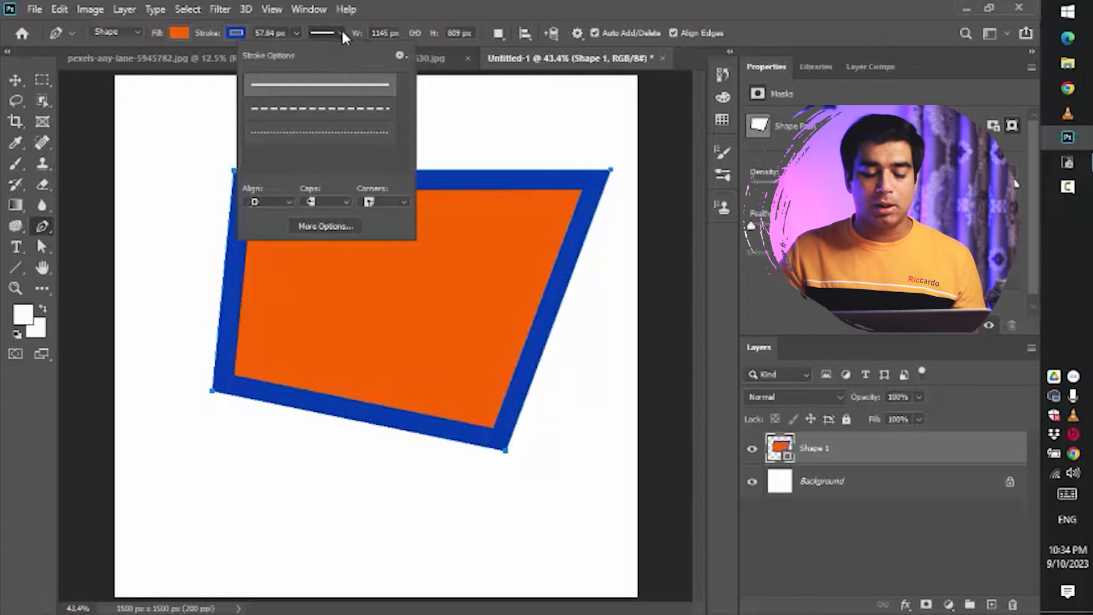
left_click(351, 113)
left_click(351, 139)
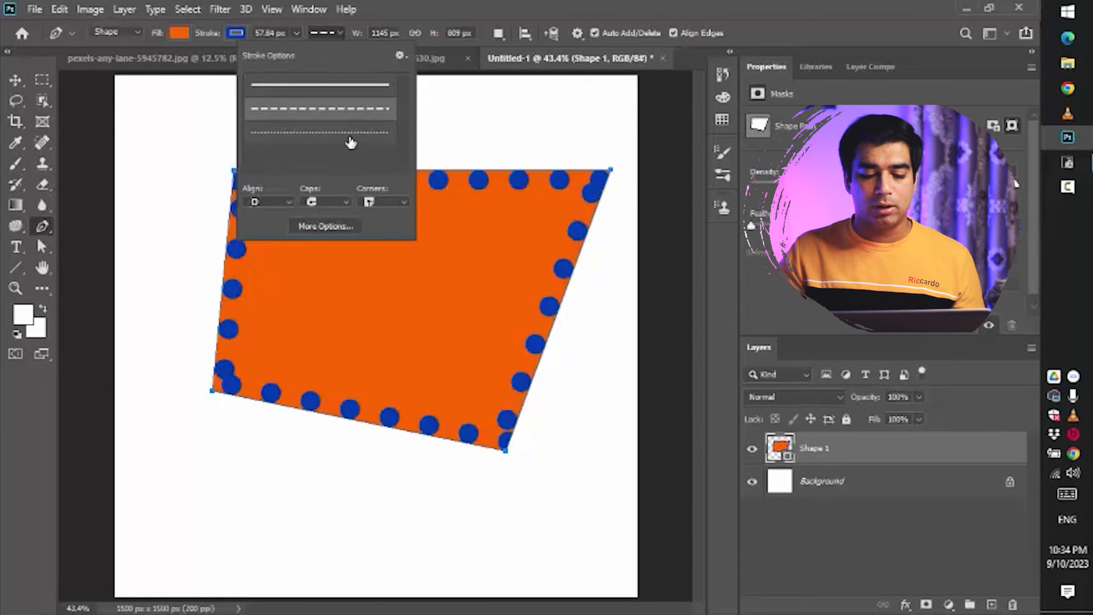
left_click(341, 113)
left_click(320, 85)
left_click(342, 108)
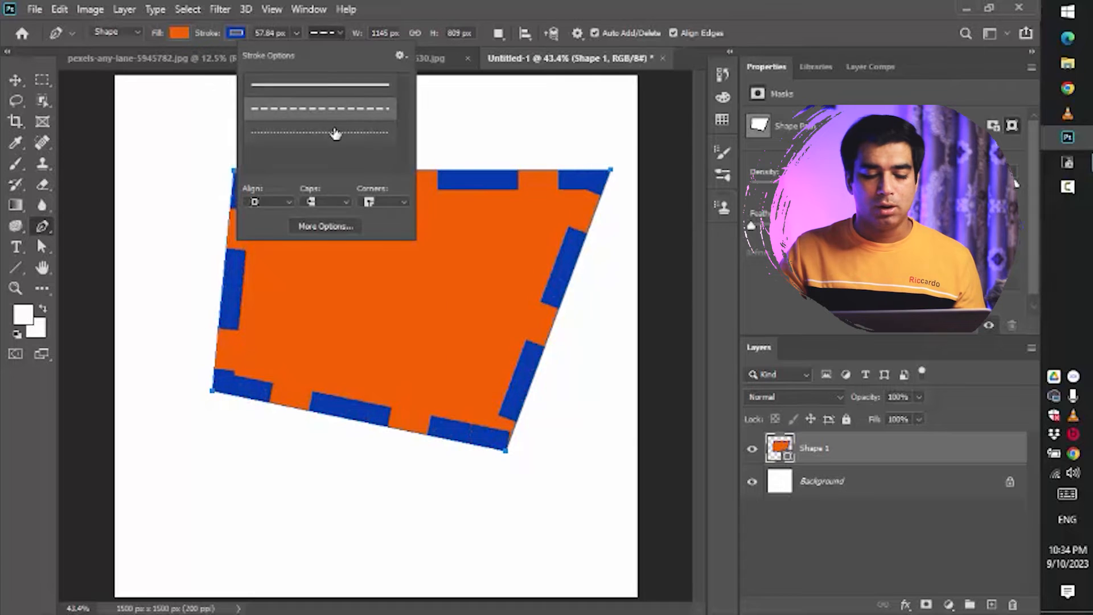
left_click(342, 133)
- Open the stroke's More Options dialog and pick the dashed line preset
left_click(331, 226)
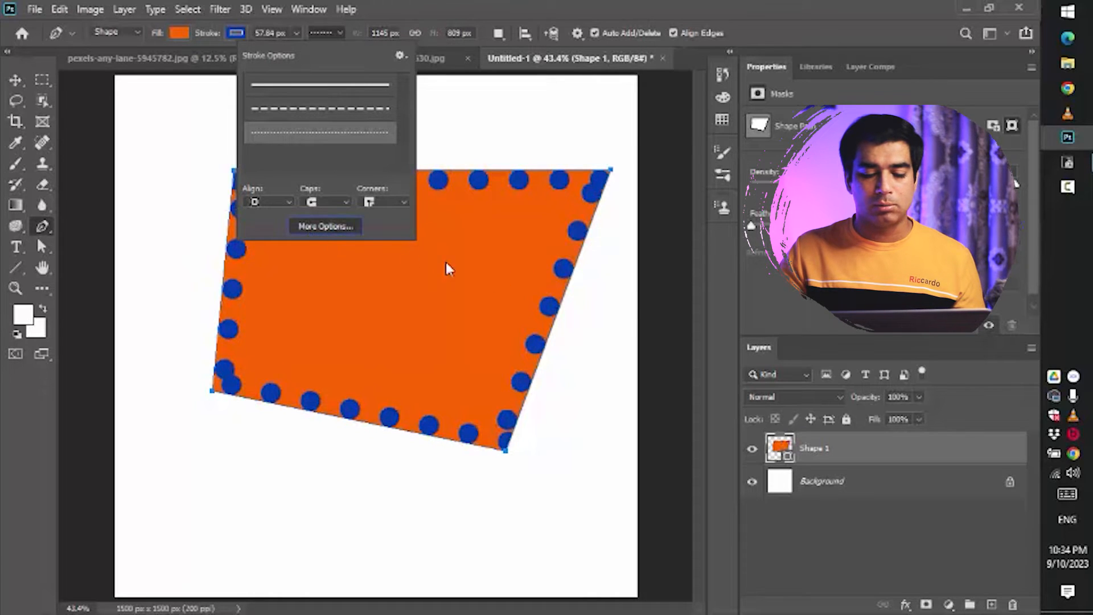
left_click_drag(546, 139, 780, 123)
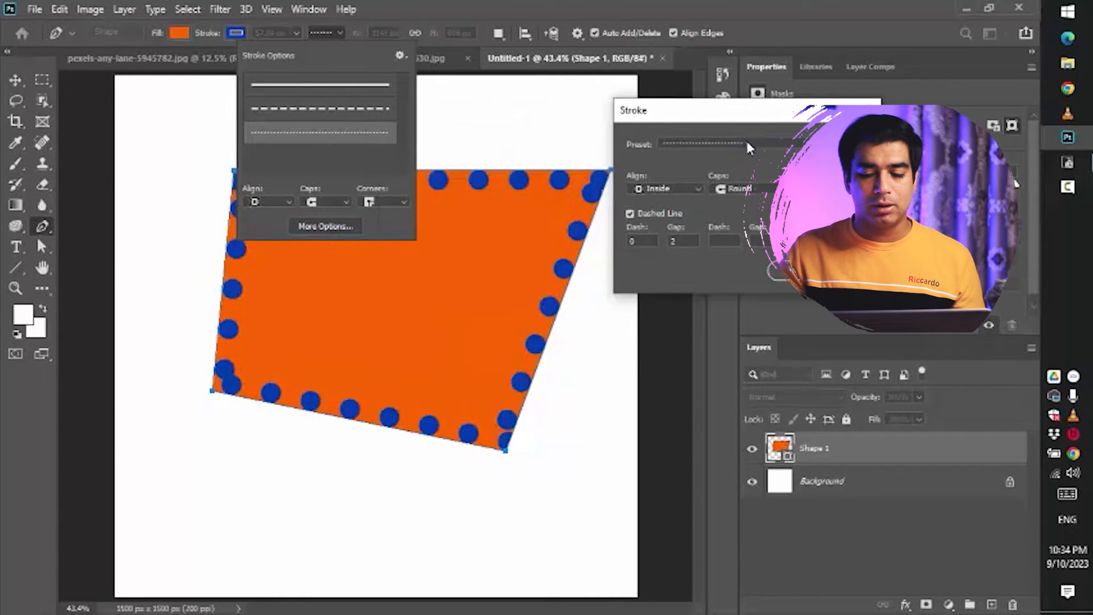
left_click(746, 143)
left_click(700, 172)
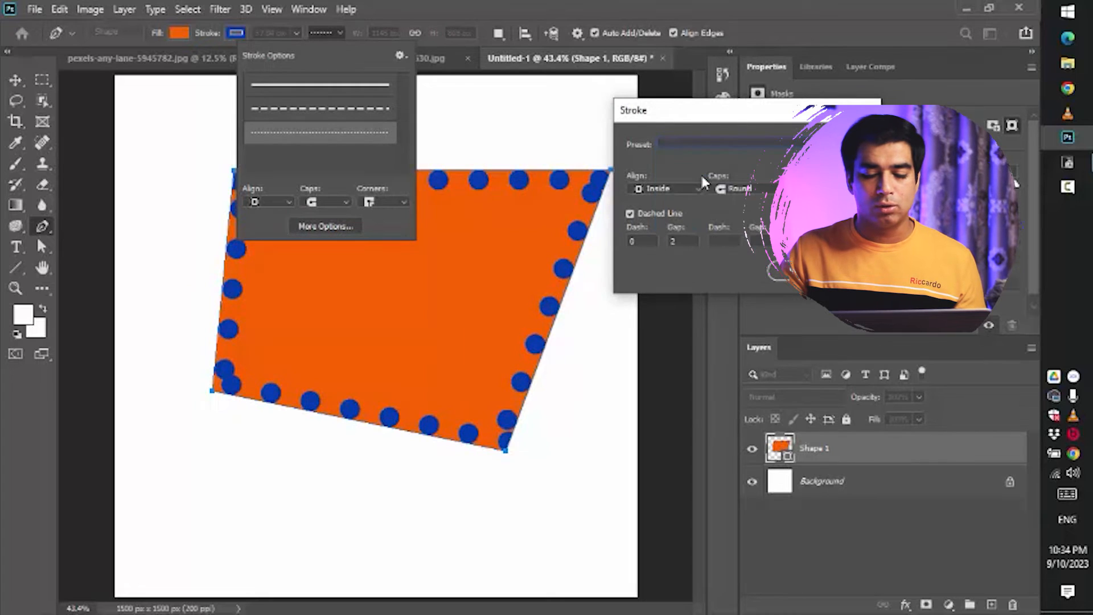
- Set a custom dash pattern with dash 1 and gap 1 and apply the stroke settings
left_click(687, 240)
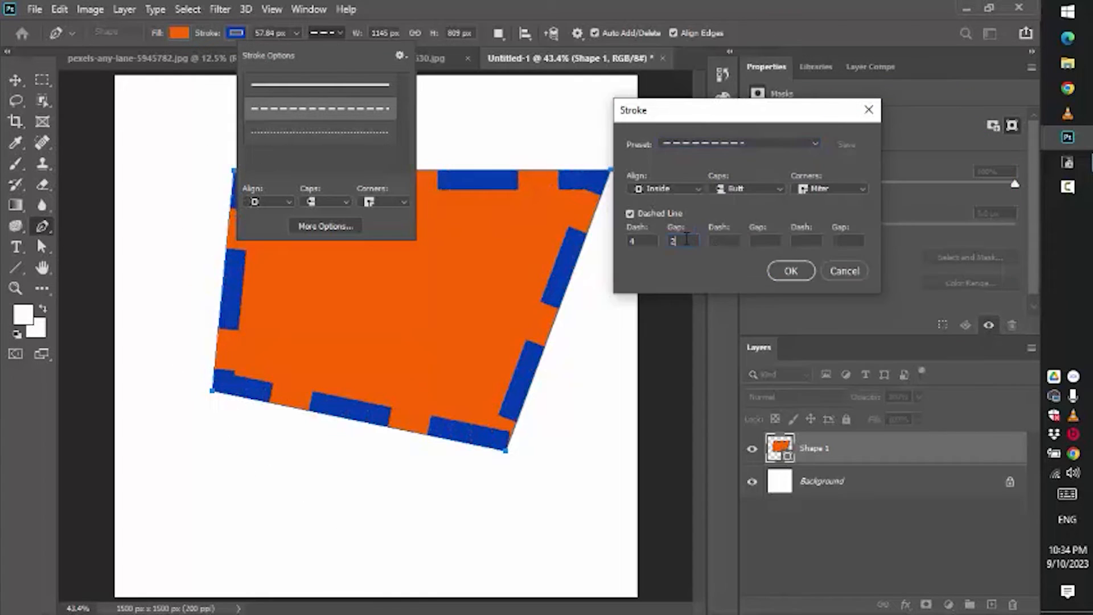
type("1")
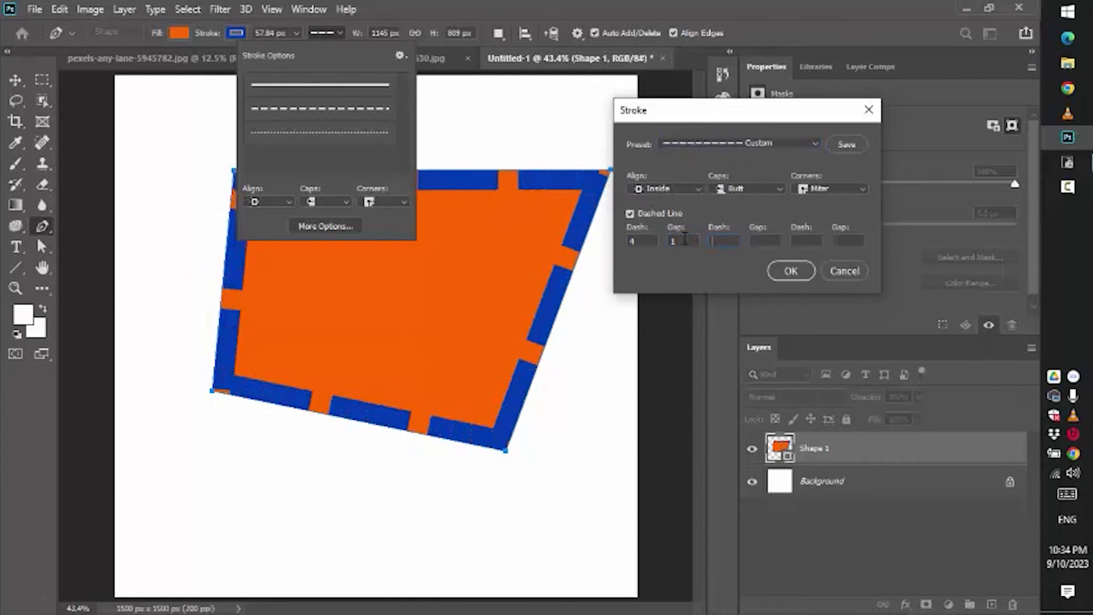
type("10")
key("Tab")
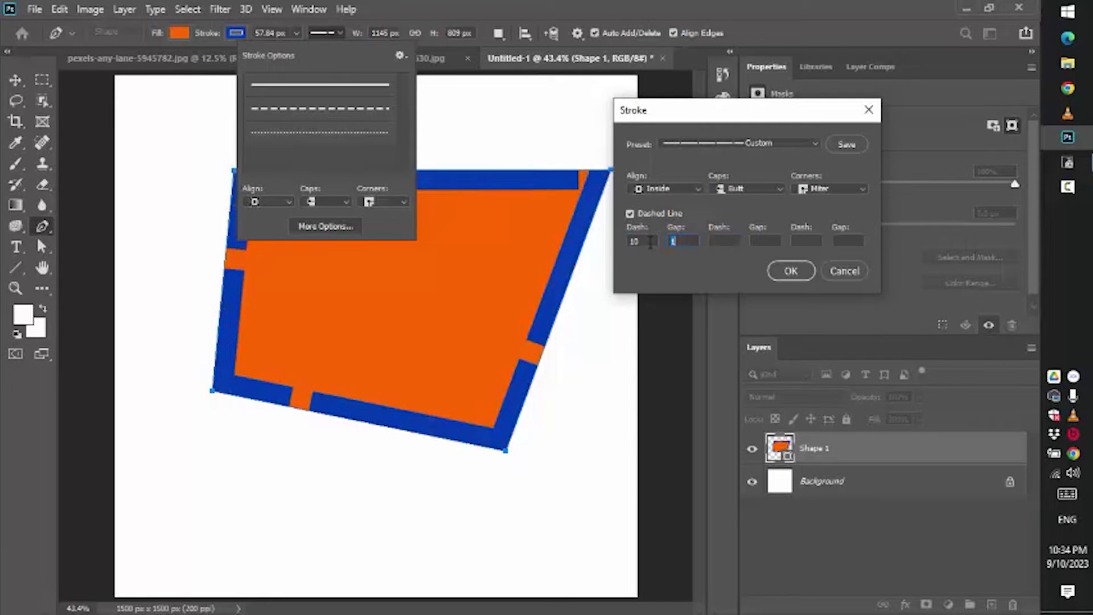
type("1")
key("Tab")
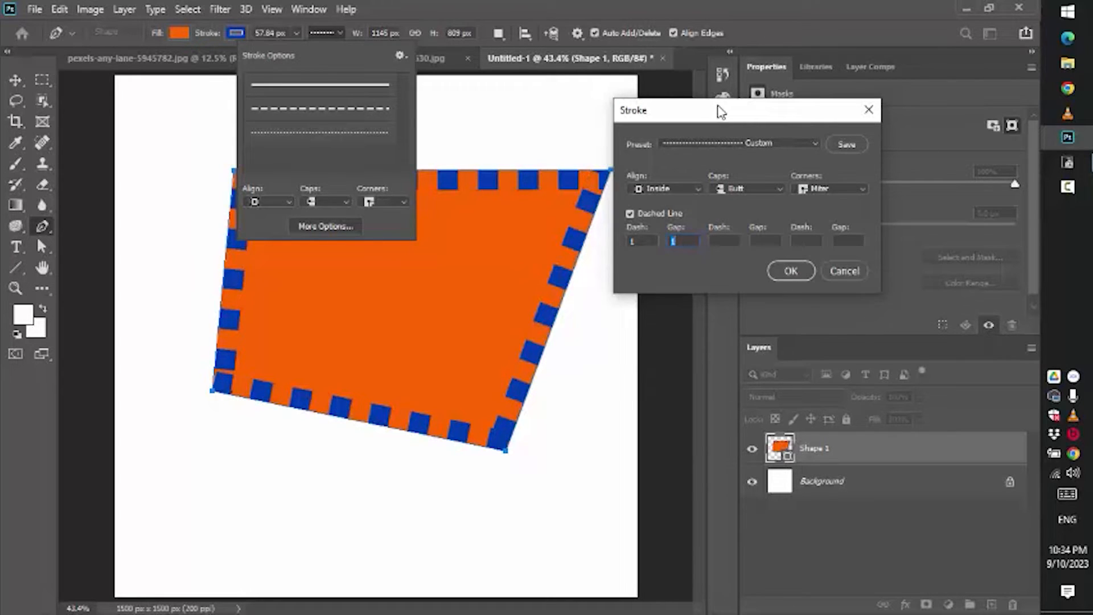
left_click_drag(719, 110, 625, 176)
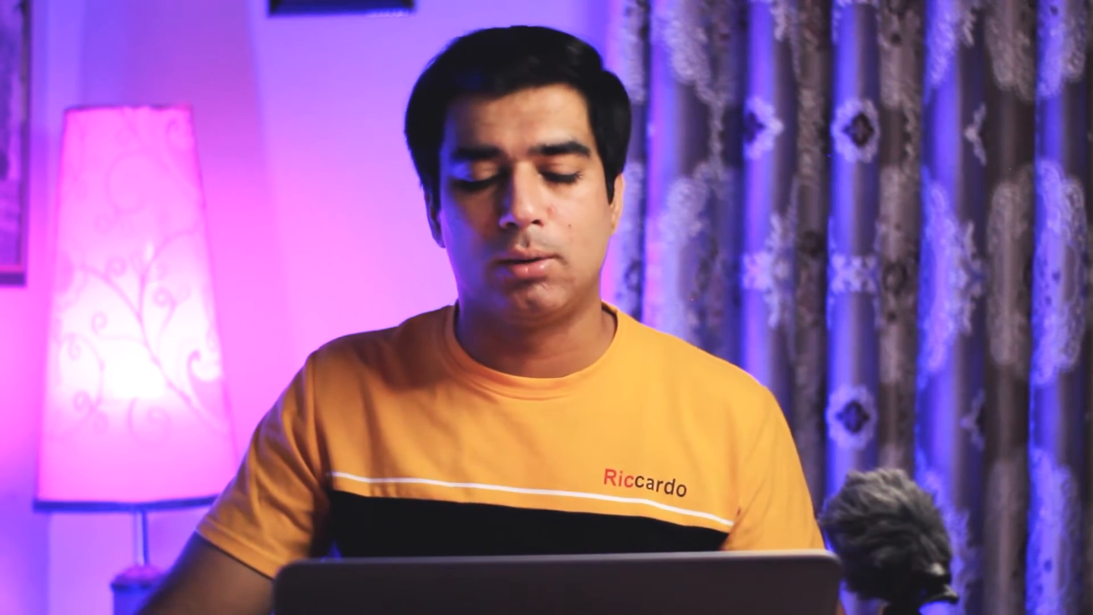
left_click(700, 342)
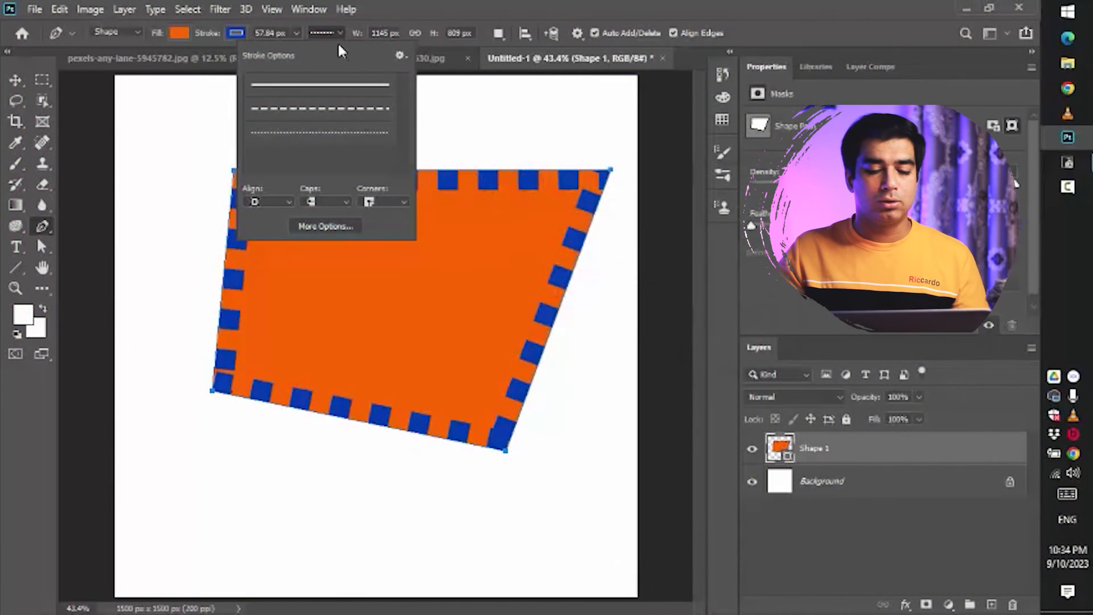
left_click(337, 31)
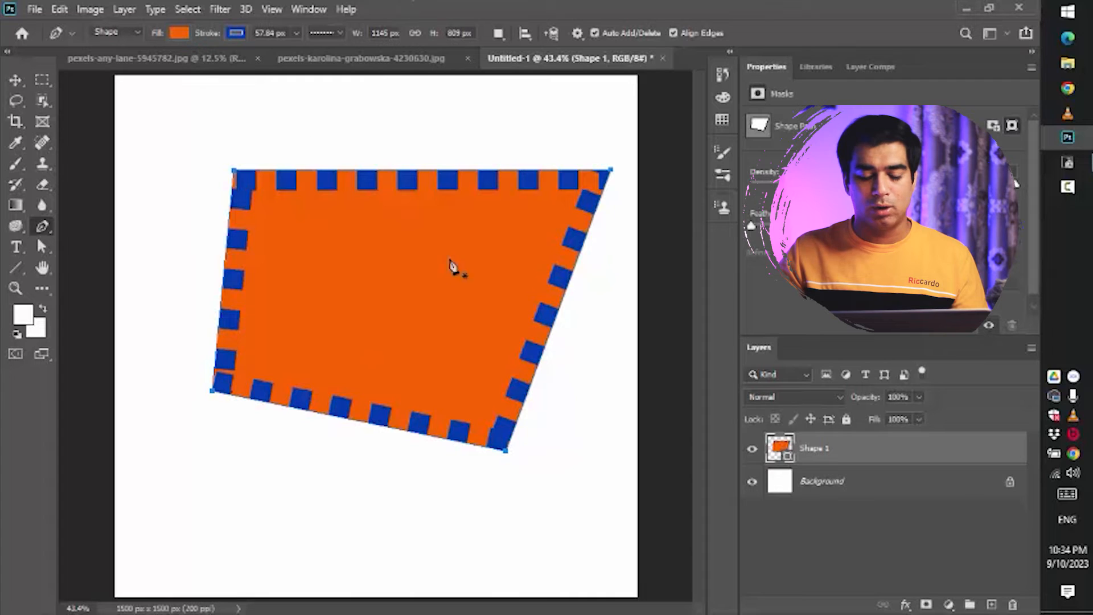
key("Return")
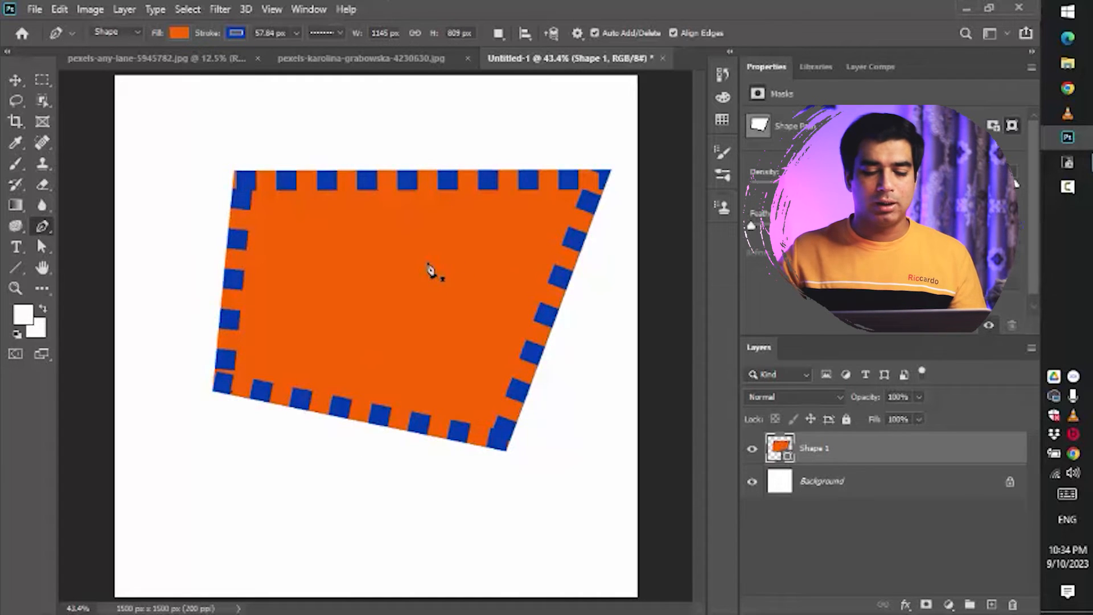
- Free-transform the shape, rotating and shifting it slightly
key("ctrl+t")
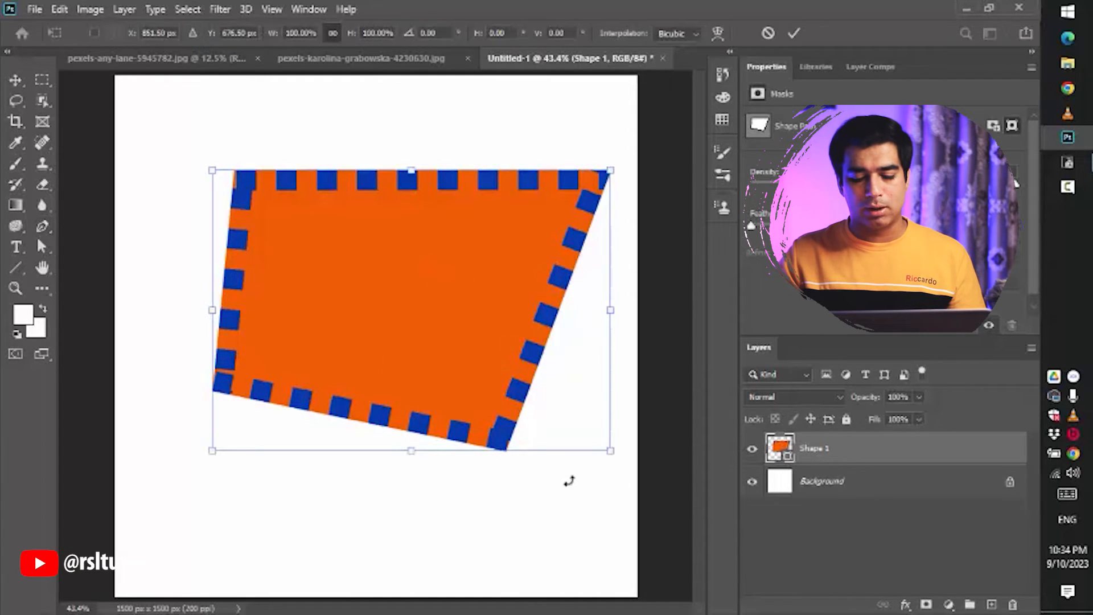
left_click_drag(614, 466, 656, 497)
mouse_move(378, 288)
left_mouse_down()
mouse_move(291, 263)
mouse_move(387, 289)
left_mouse_up()
key("Return")
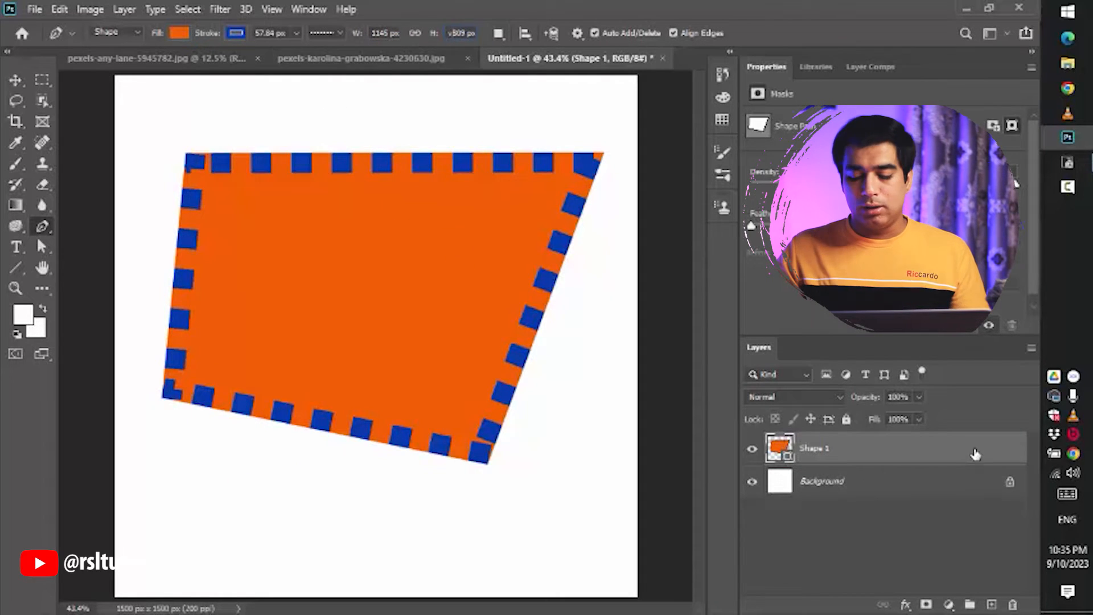
- Delete the Shape 1 layer
key("Delete")
left_click(494, 251)
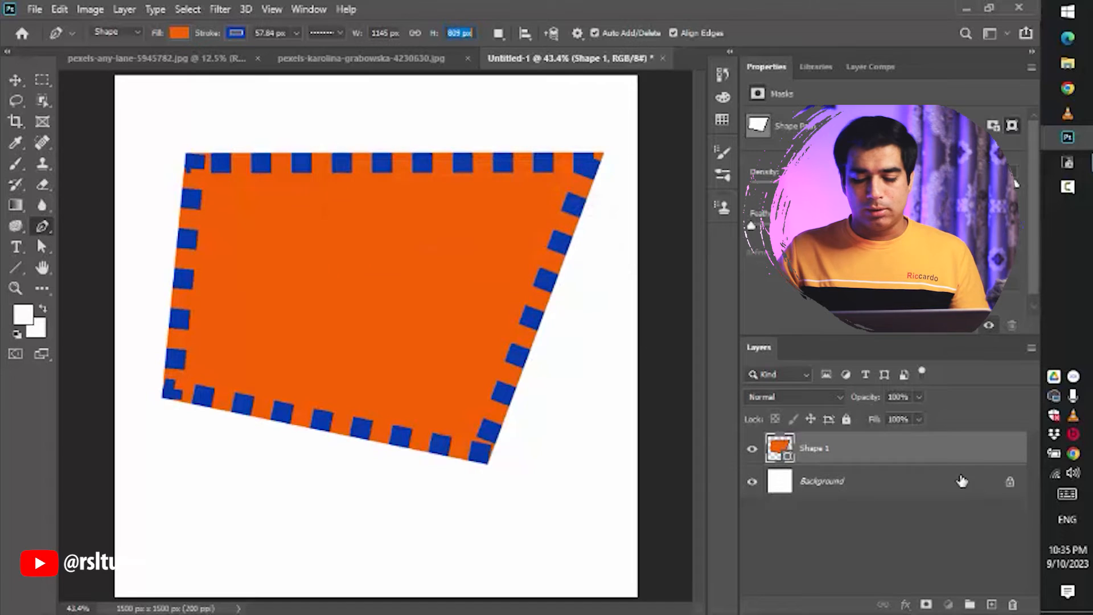
left_click_drag(971, 460, 1012, 605)
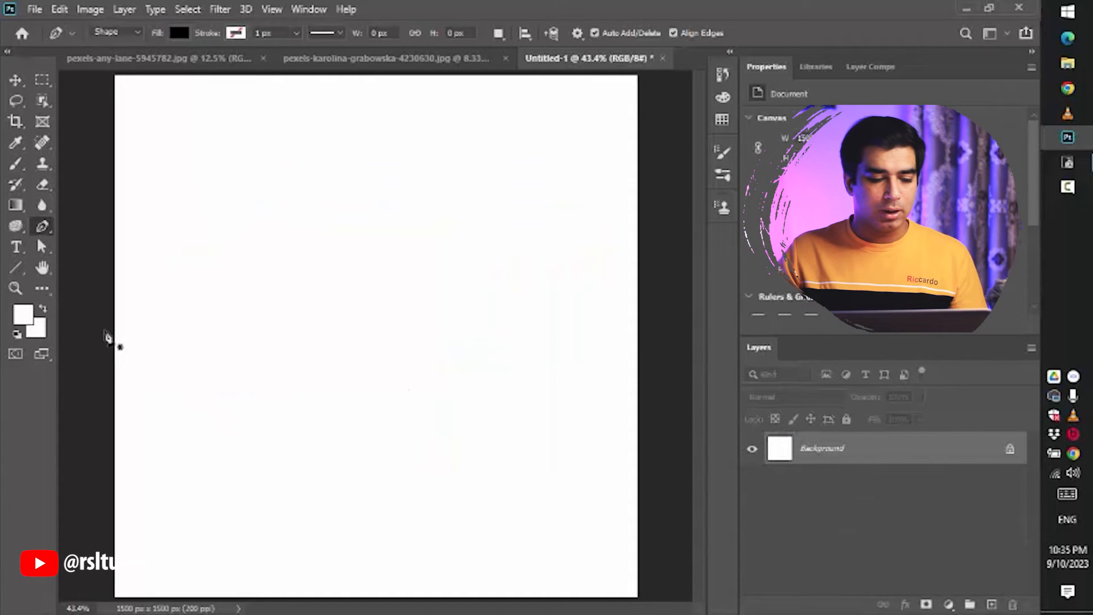
- Draw a black rectangle shape about 888 × 706 px and try the other shape tools
left_click(17, 270)
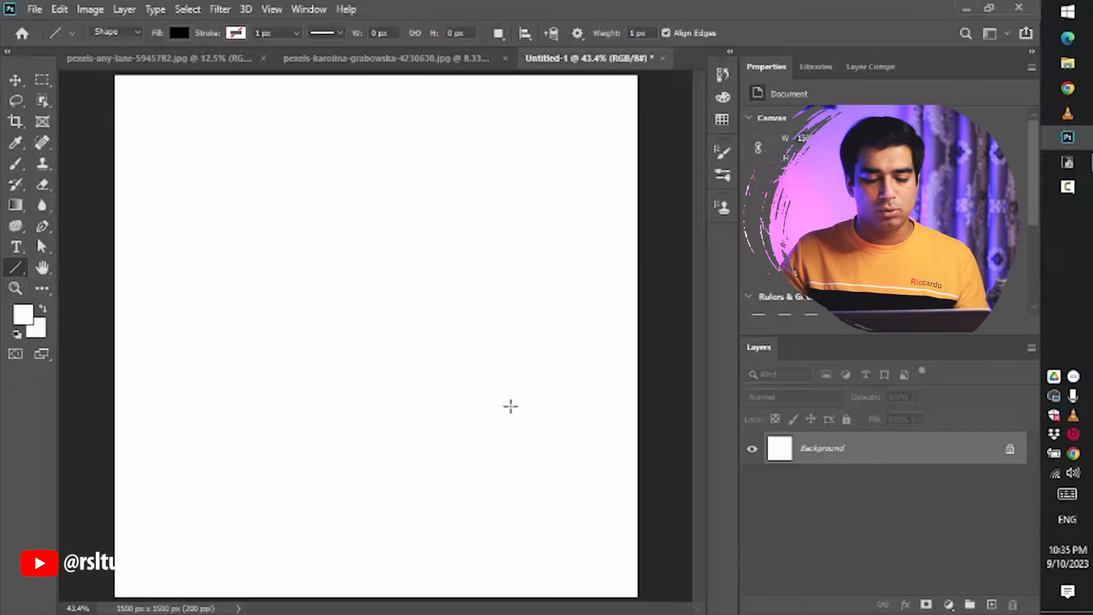
left_click_drag(204, 162, 513, 407)
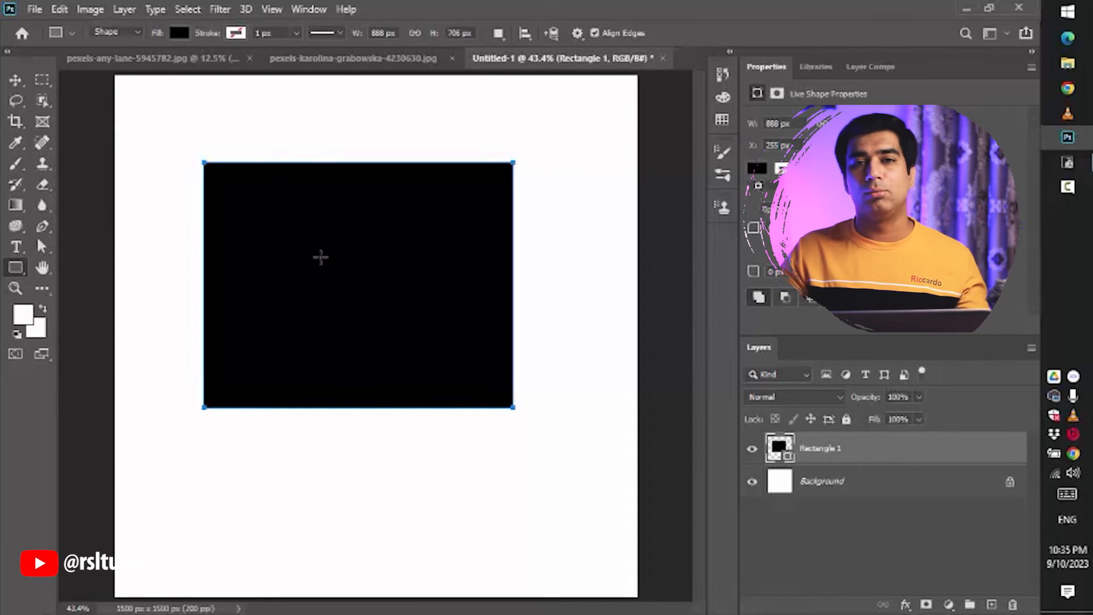
right_click(15, 267)
left_click(79, 276)
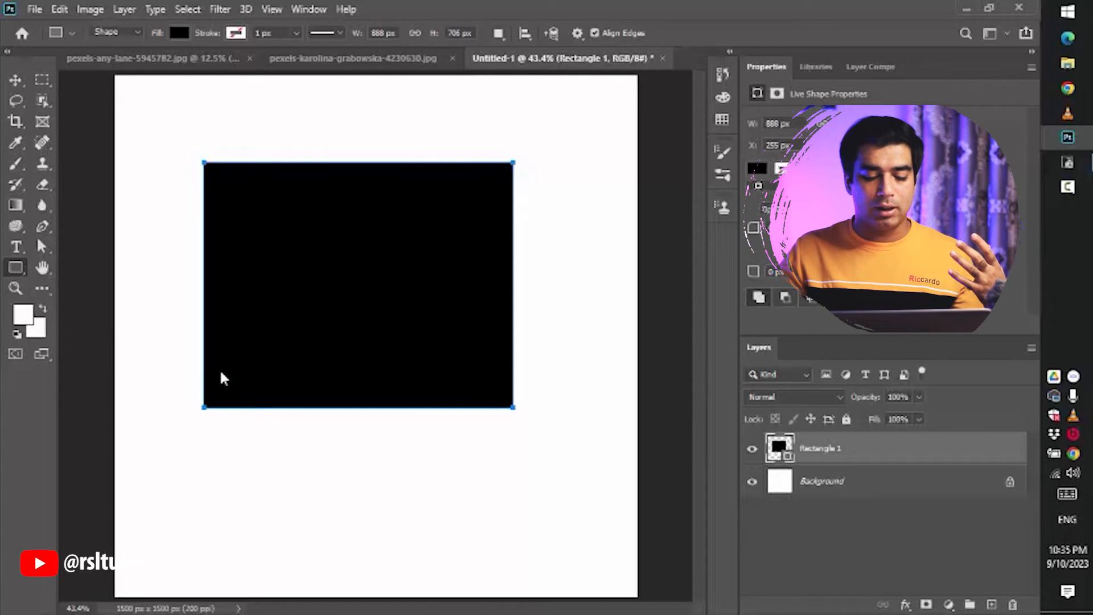
left_click_drag(215, 366, 408, 511)
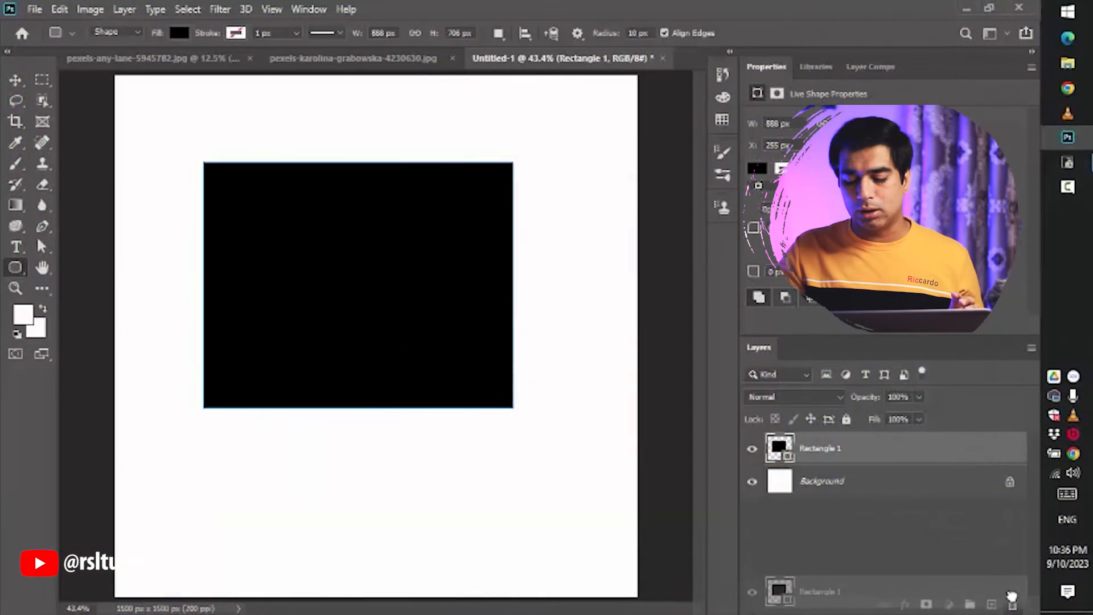
left_click_drag(1012, 596, 1012, 603)
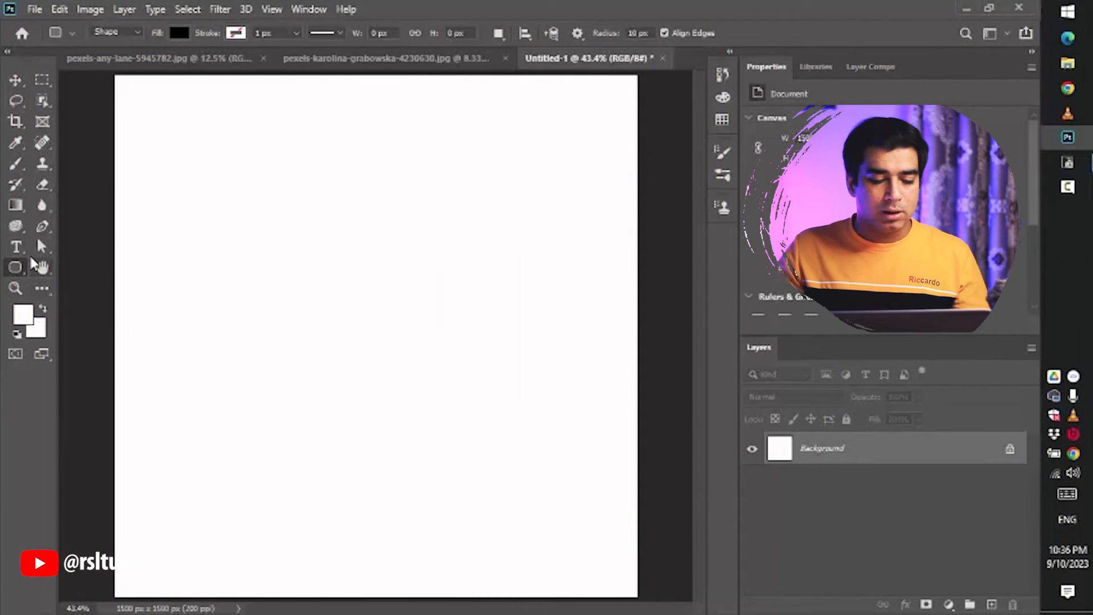
- Select the Pen tool and switch its mode from Shape to Path
left_click(42, 226)
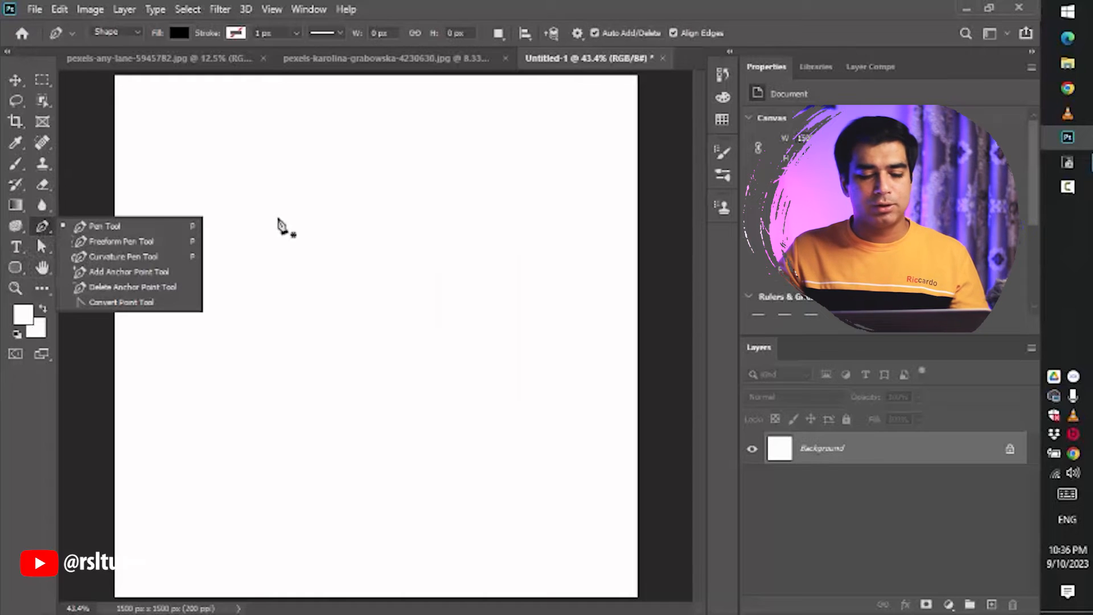
left_click(282, 189)
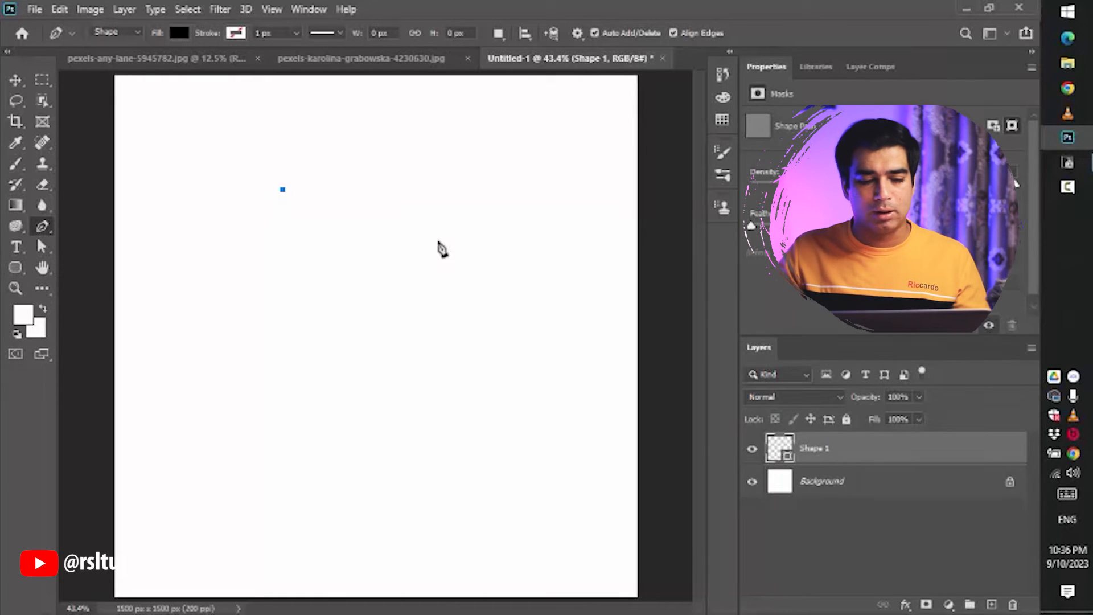
left_click(117, 32)
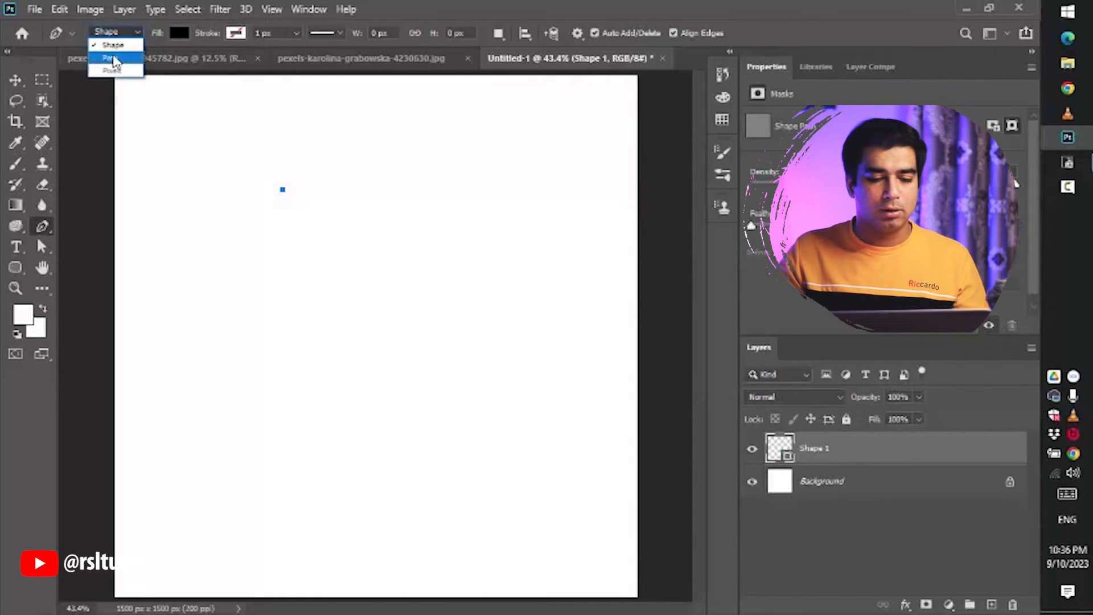
left_click(114, 58)
- Draw a closed, curved blob-shaped path with six anchors
left_click_drag(264, 181, 265, 181)
left_click_drag(387, 180, 438, 239)
left_click_drag(474, 288, 465, 321)
left_click(363, 313)
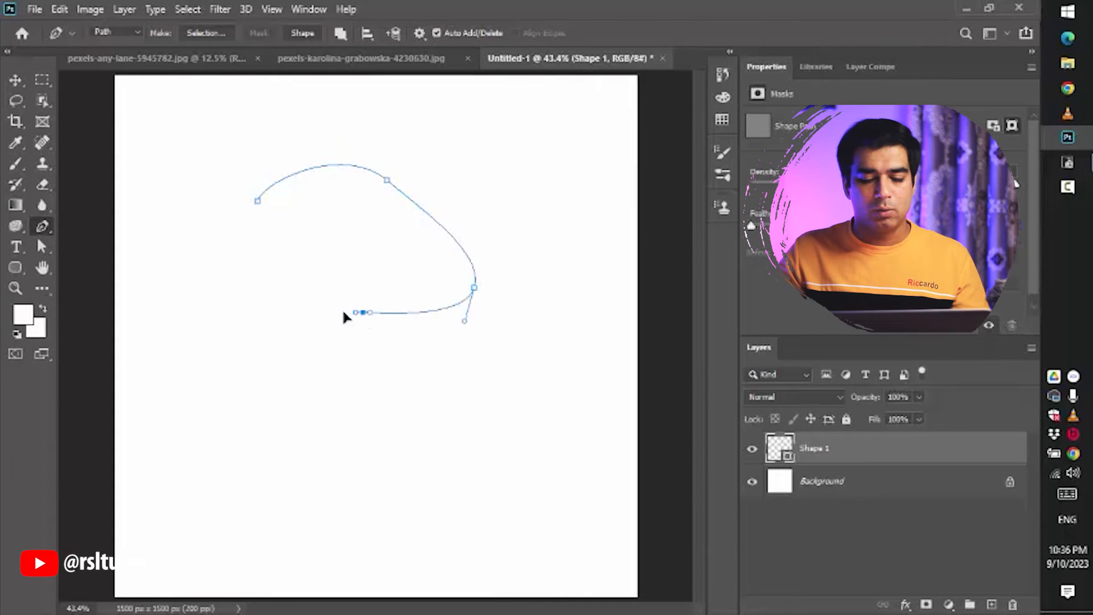
left_click_drag(279, 305, 264, 234)
left_click(258, 202)
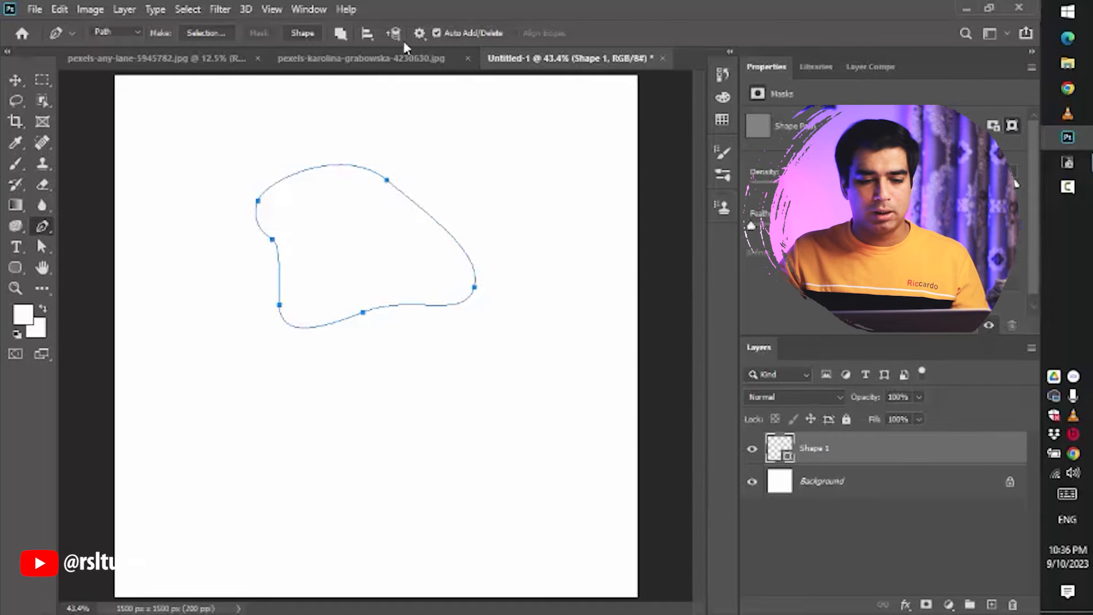
- Open the Paths panel and show its contents
left_click(309, 10)
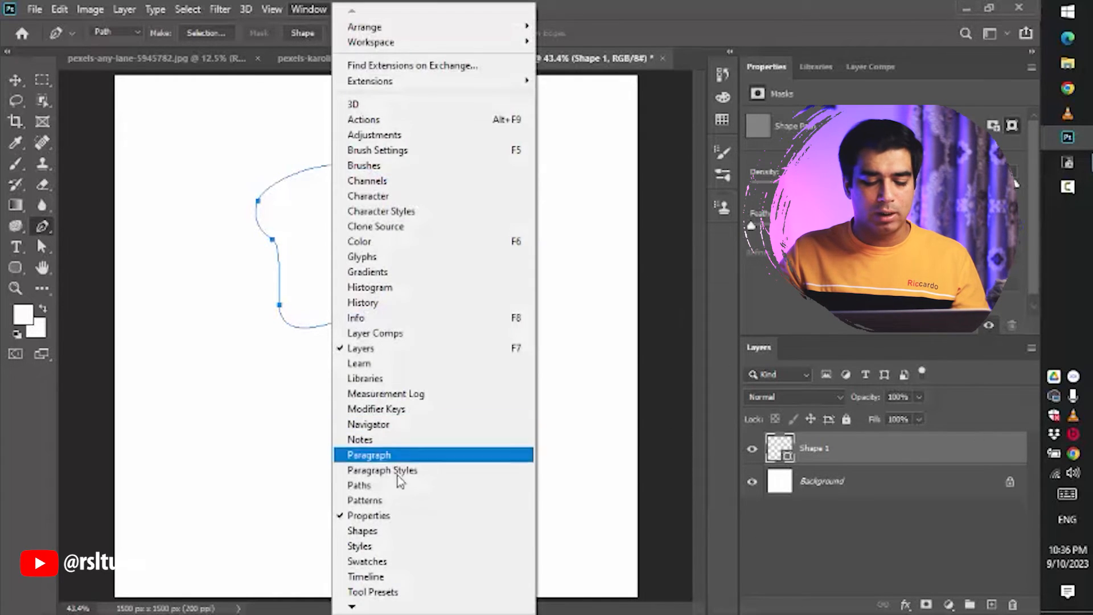
left_click(367, 485)
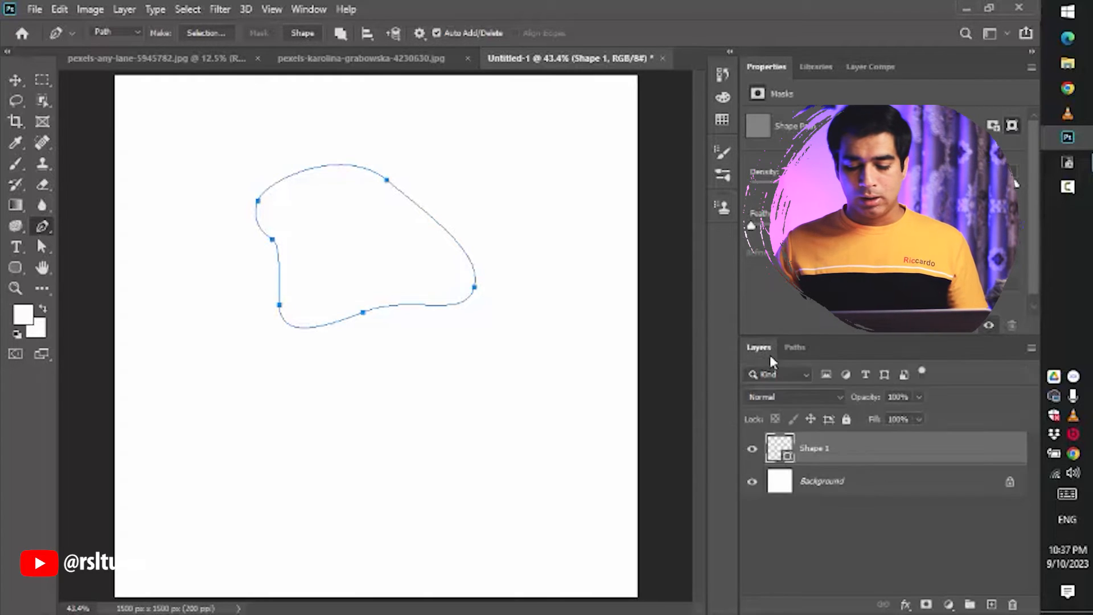
left_click(791, 347)
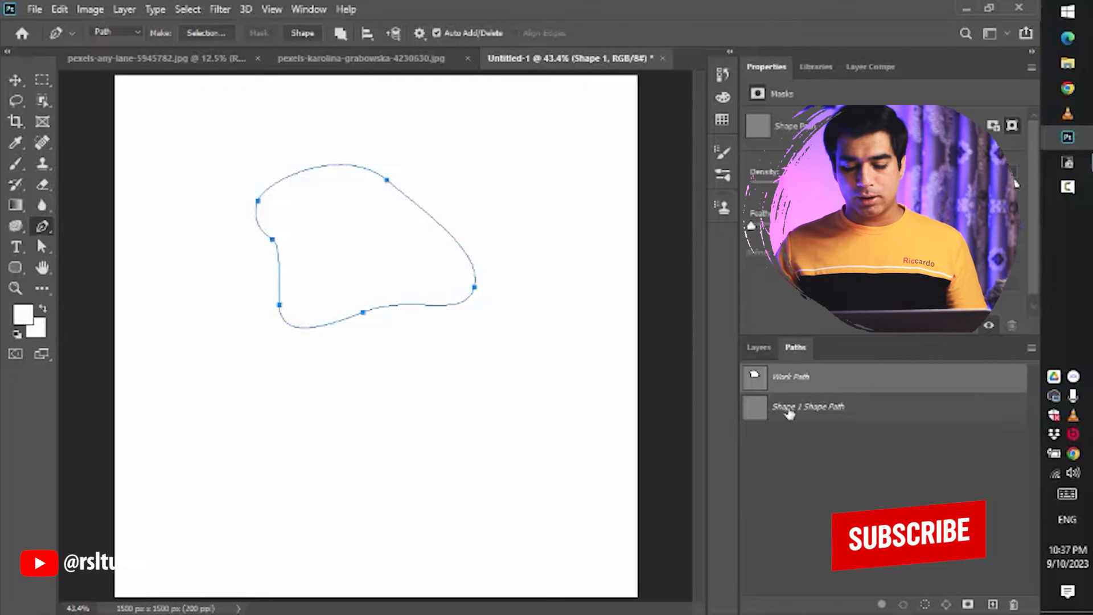
- Delete the empty Shape 1 layer
left_click(861, 415)
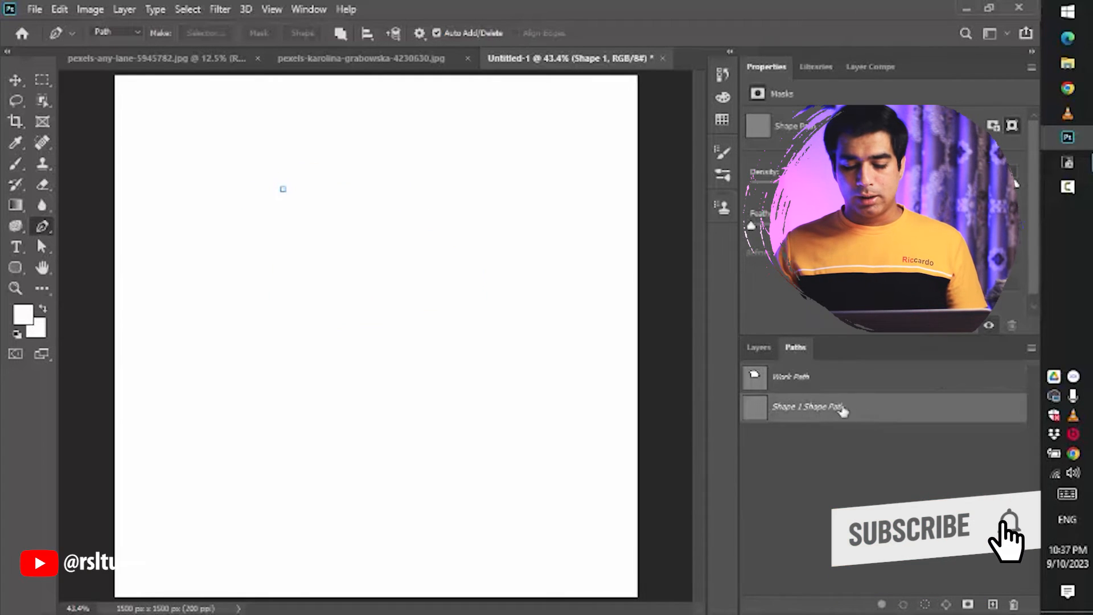
left_click(759, 347)
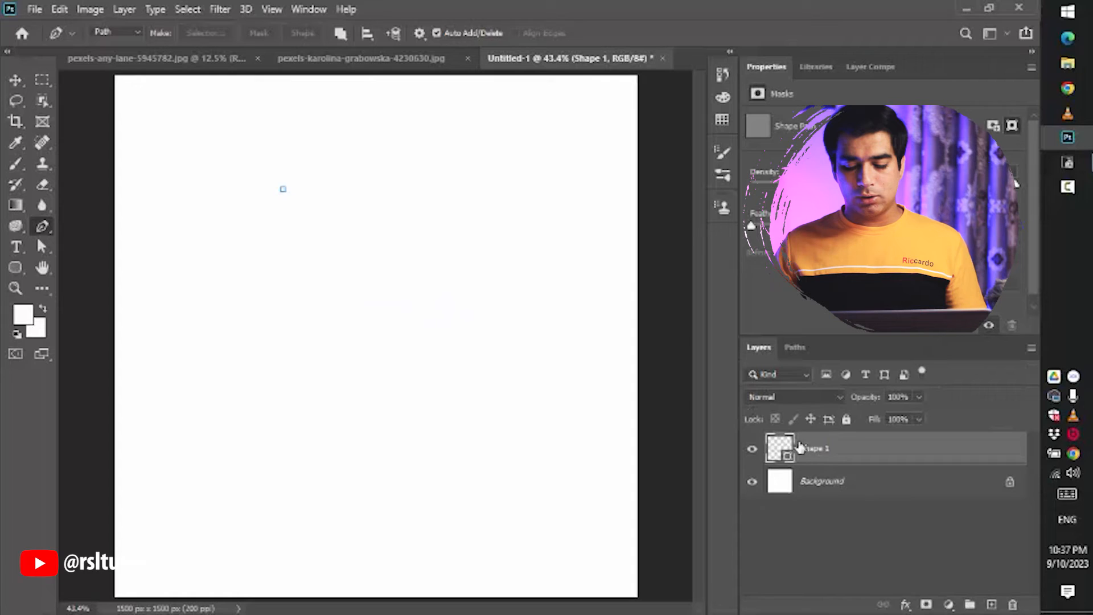
left_click_drag(997, 455, 1012, 603)
- Select the Work Path and draw a second closed path overlapping the first one
left_click(795, 348)
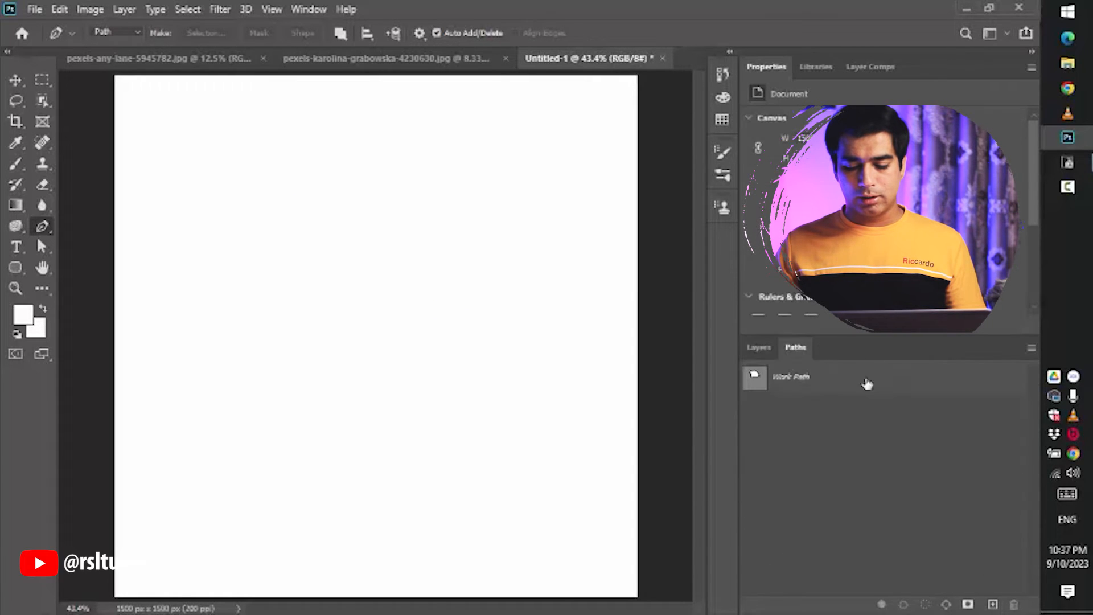
left_click(793, 378)
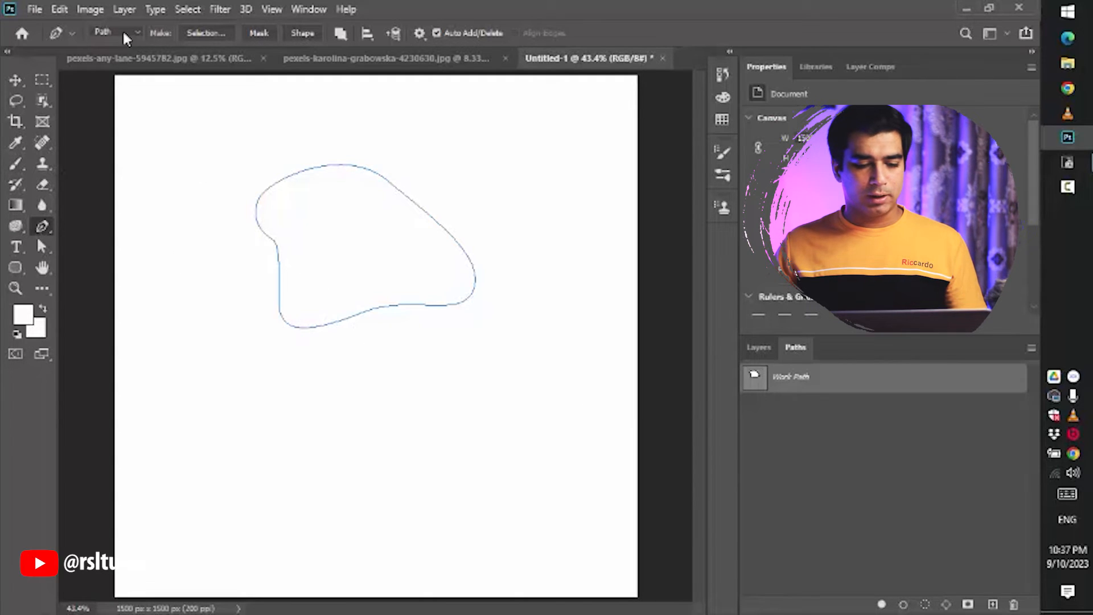
left_click(419, 344)
left_click_drag(492, 274, 527, 284)
left_click_drag(508, 389, 541, 388)
left_click(424, 378)
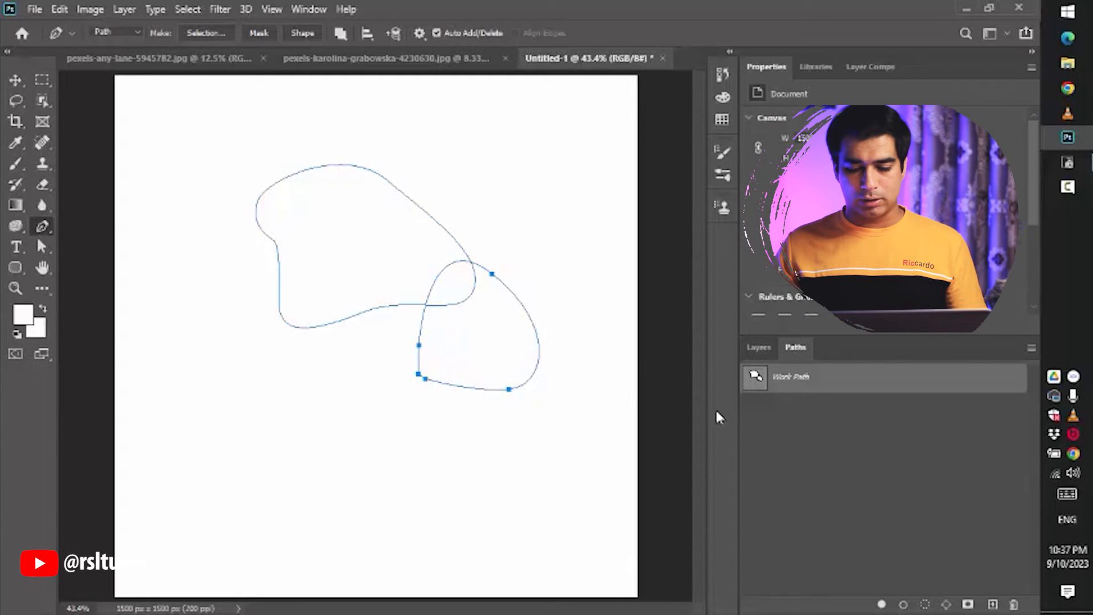
- Draw a third closed path in the lower left of the canvas and enlarge the Paths panel thumbnail
mouse_move(232, 427)
left_mouse_down()
mouse_move(266, 398)
mouse_move(366, 463)
left_mouse_up()
left_click_drag(323, 494, 290, 494)
left_click_drag(248, 496, 229, 491)
left_click(189, 458)
left_click(232, 428)
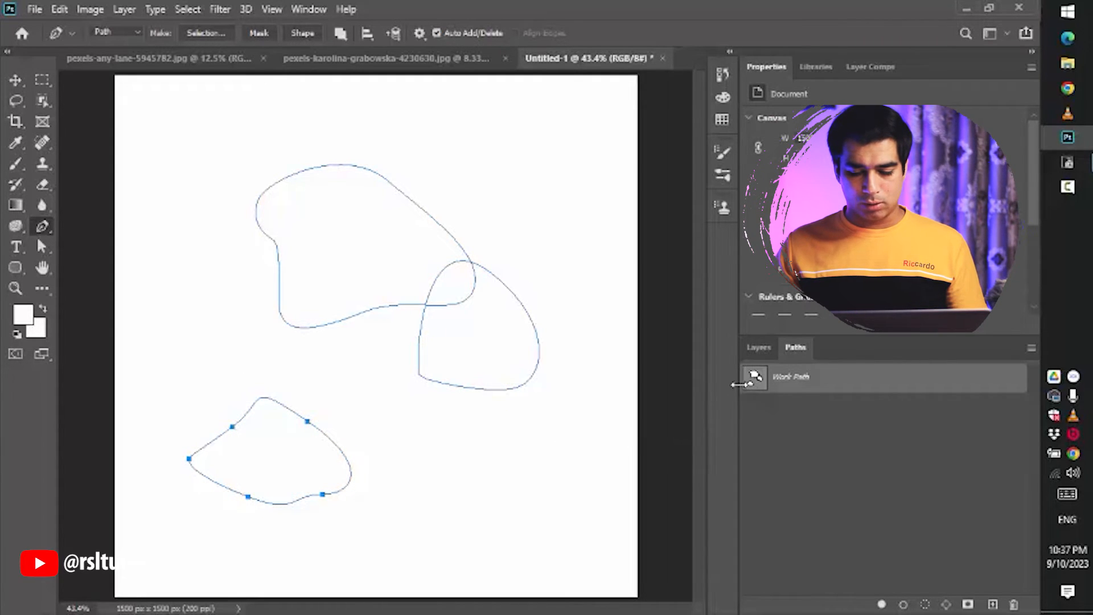
right_click(817, 411)
left_click(860, 450)
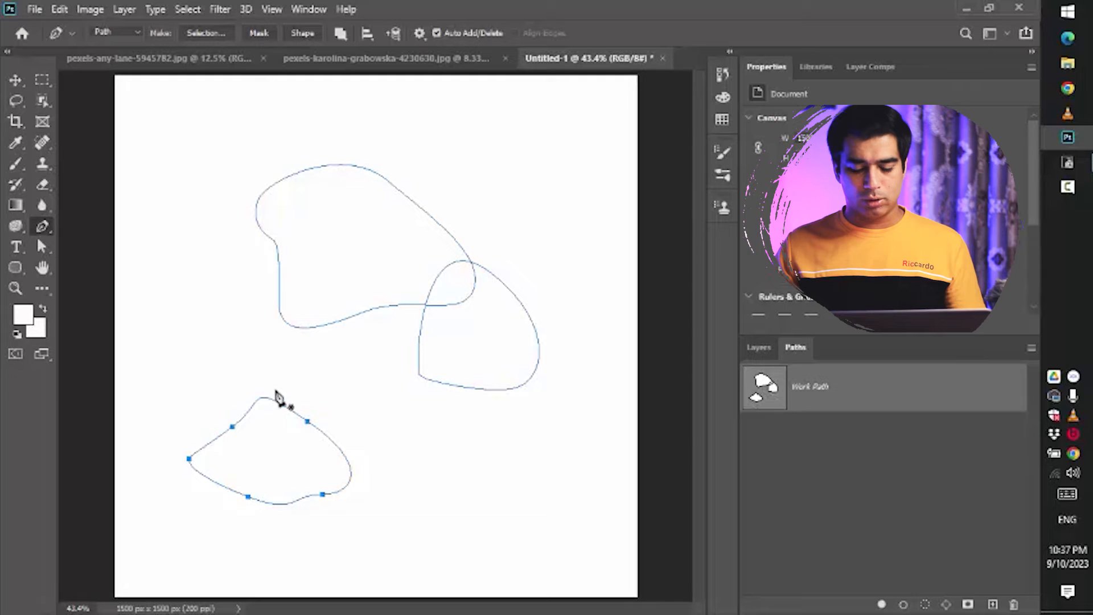
- Draw a fourth closed path overlapping the second shape near the middle of the canvas
left_click(438, 415)
left_click(533, 460)
left_click(477, 488)
left_click(397, 452)
left_click(373, 395)
left_click(361, 373)
left_click(439, 415)
left_click(438, 415)
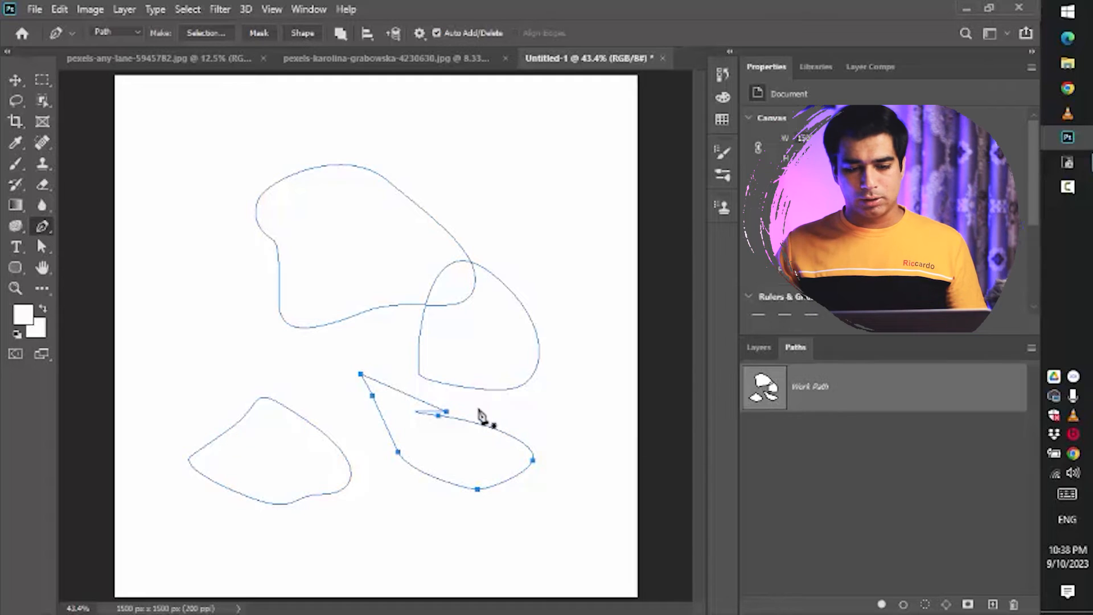
- Delete the entire work path with all its shapes
key("Delete")
key("Delete")
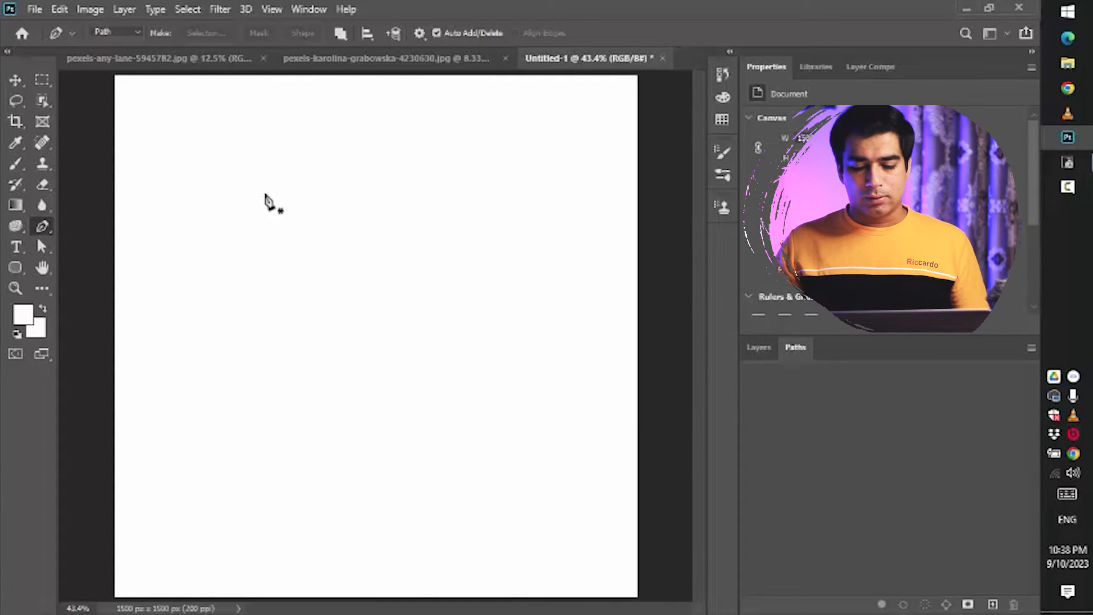
- Draw a new closed five-anchor curved path in the upper left of the canvas and save it as Path 1
left_click_drag(271, 189, 282, 179)
left_click_drag(394, 144, 422, 159)
left_click_drag(457, 235, 457, 263)
left_click_drag(501, 329, 466, 344)
left_click_drag(294, 262, 277, 266)
left_click(252, 266)
left_click(272, 189)
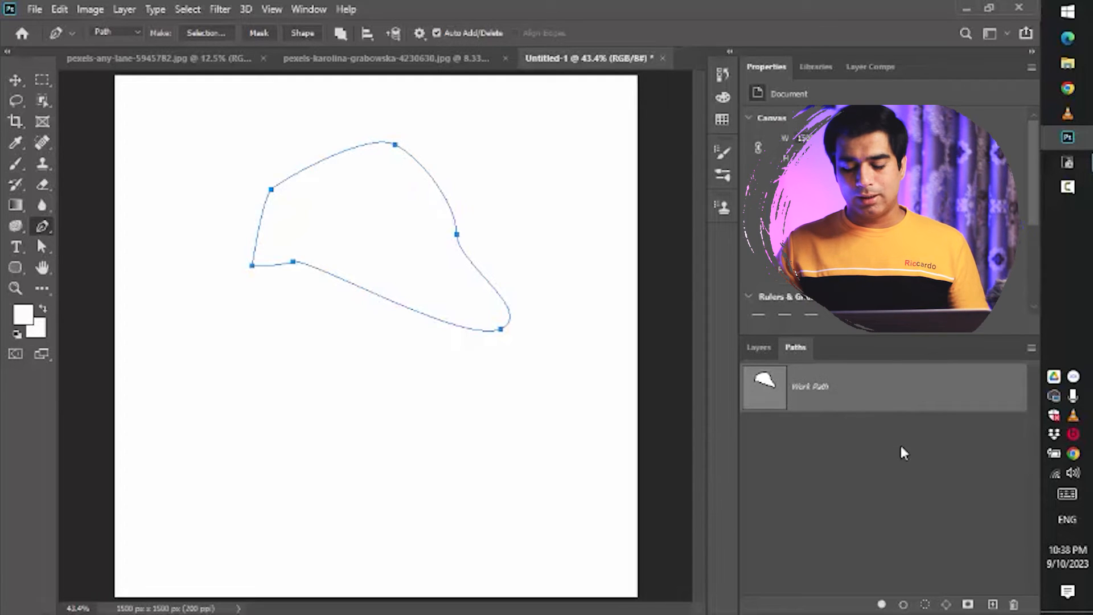
left_click(917, 476)
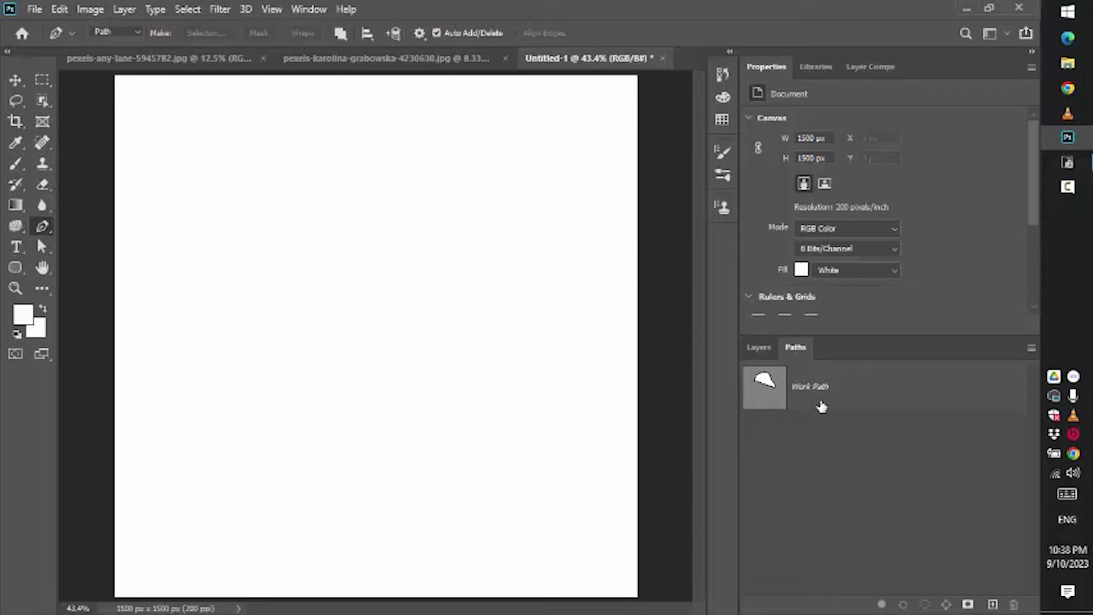
left_click(860, 394)
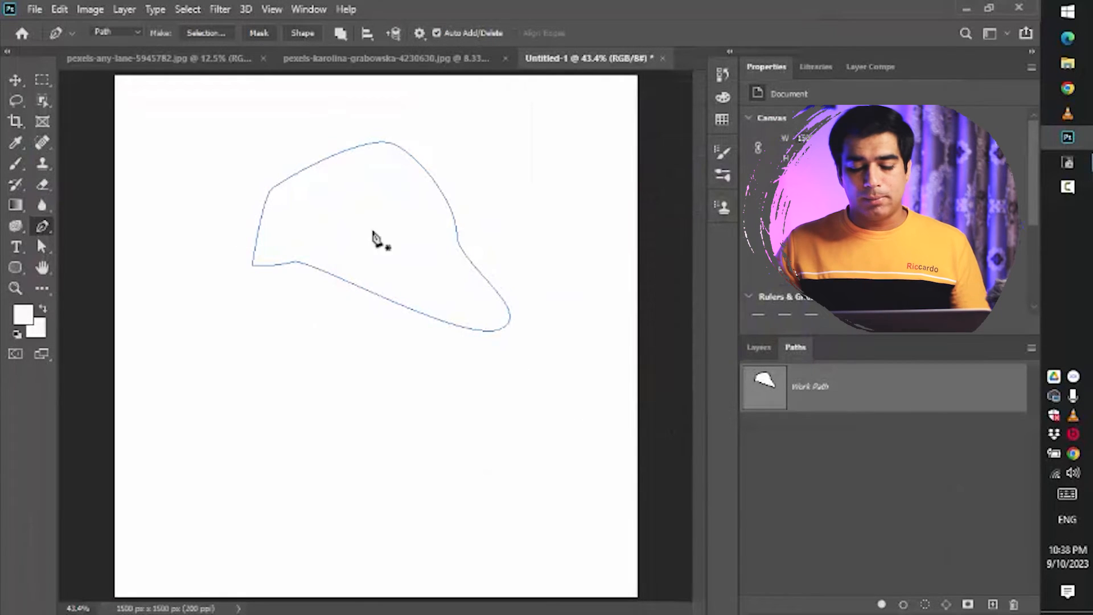
double_click(826, 391)
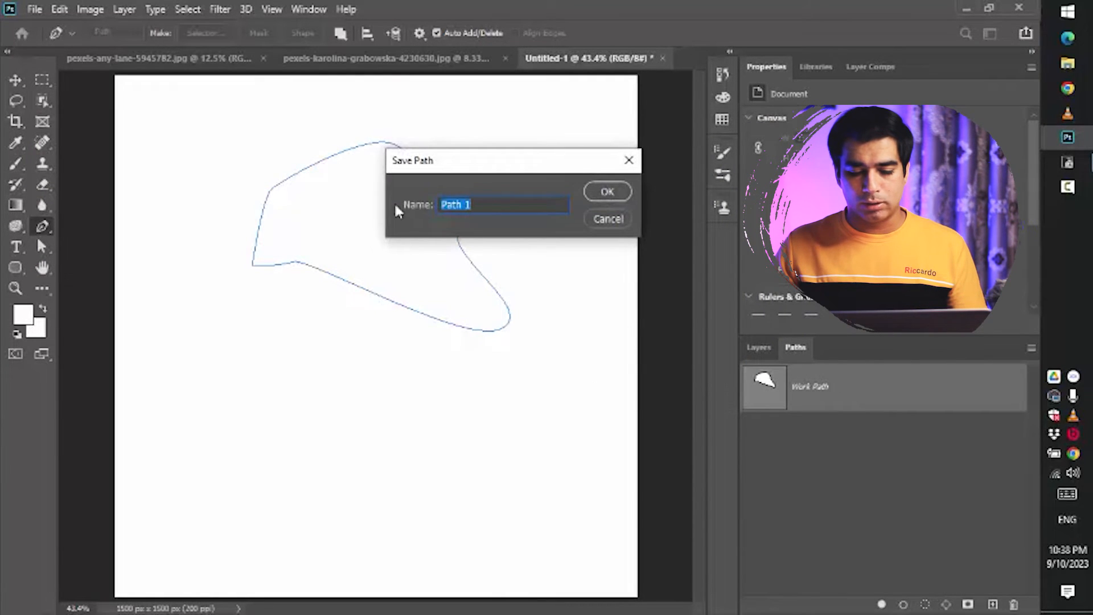
left_click(606, 192)
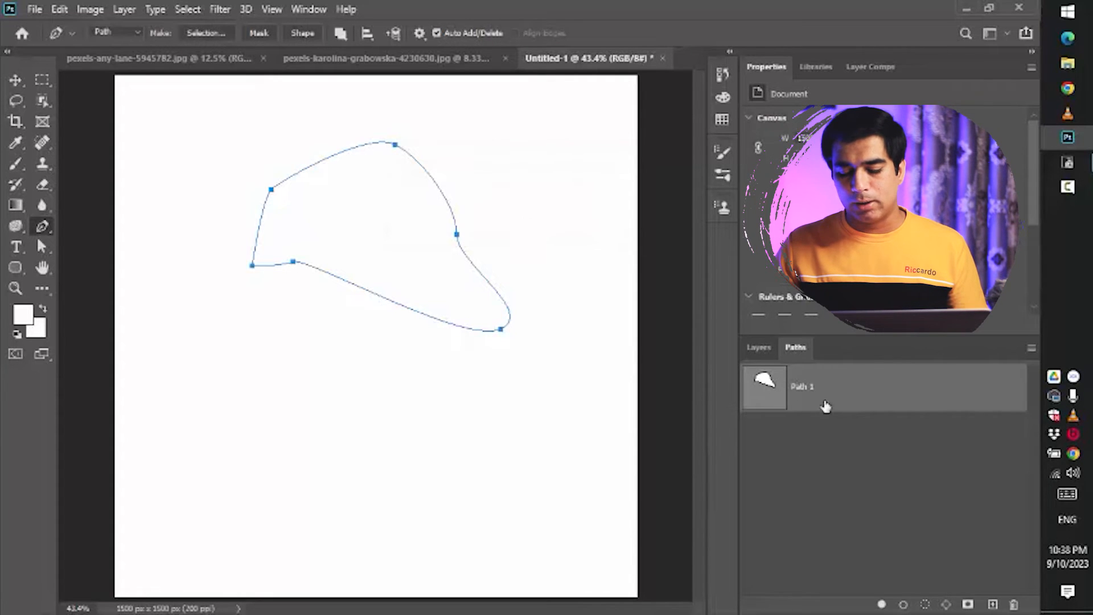
- Deselect Path 1, draw another closed curved path in the upper middle of the canvas, and save it as Path 2
left_click(276, 410)
left_click_drag(390, 353, 430, 380)
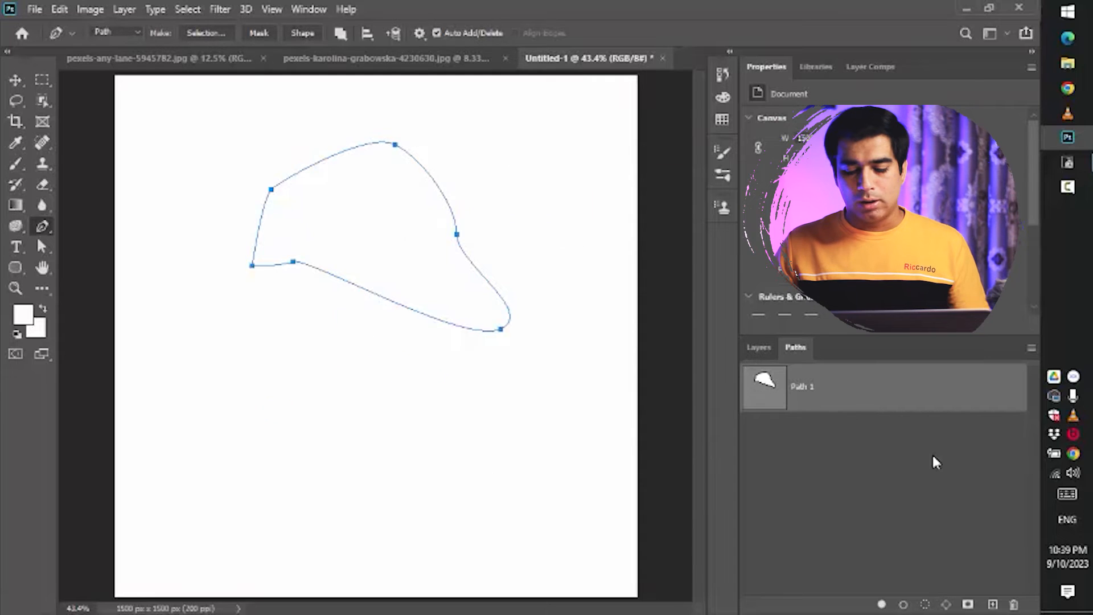
left_click(932, 458)
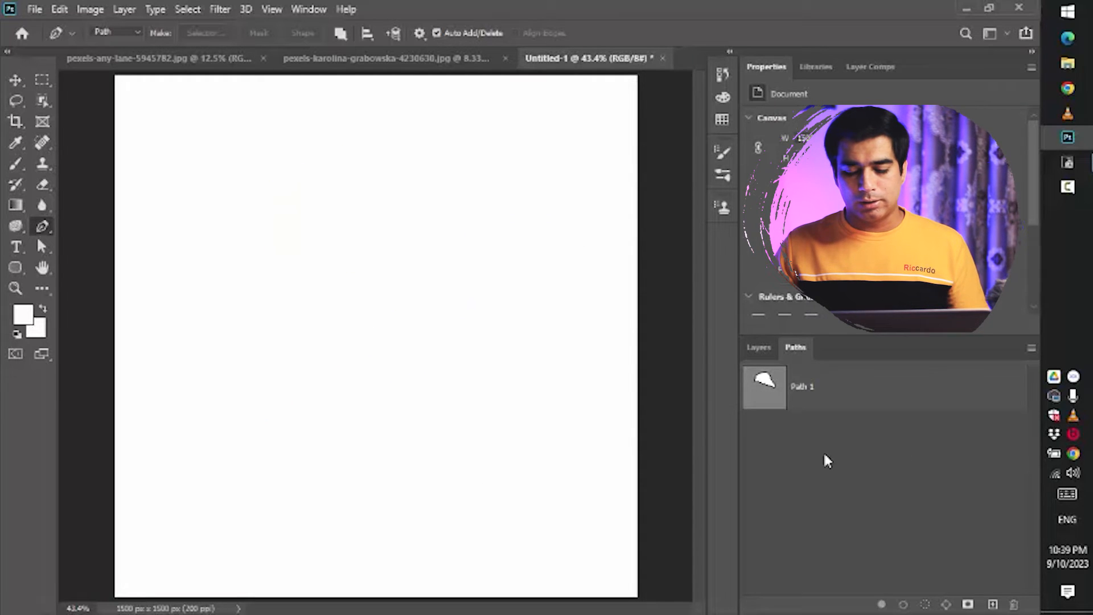
left_click_drag(374, 254, 374, 224)
left_click_drag(568, 196, 584, 250)
left_click_drag(522, 351, 519, 390)
left_click(347, 322)
left_click(313, 277)
left_click(374, 255)
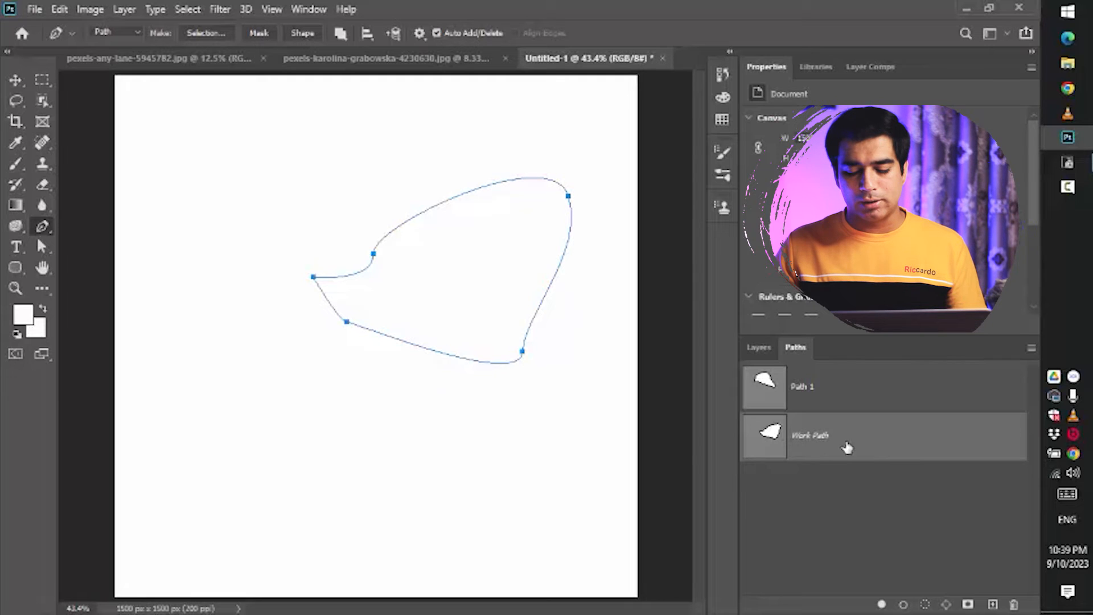
double_click(827, 445)
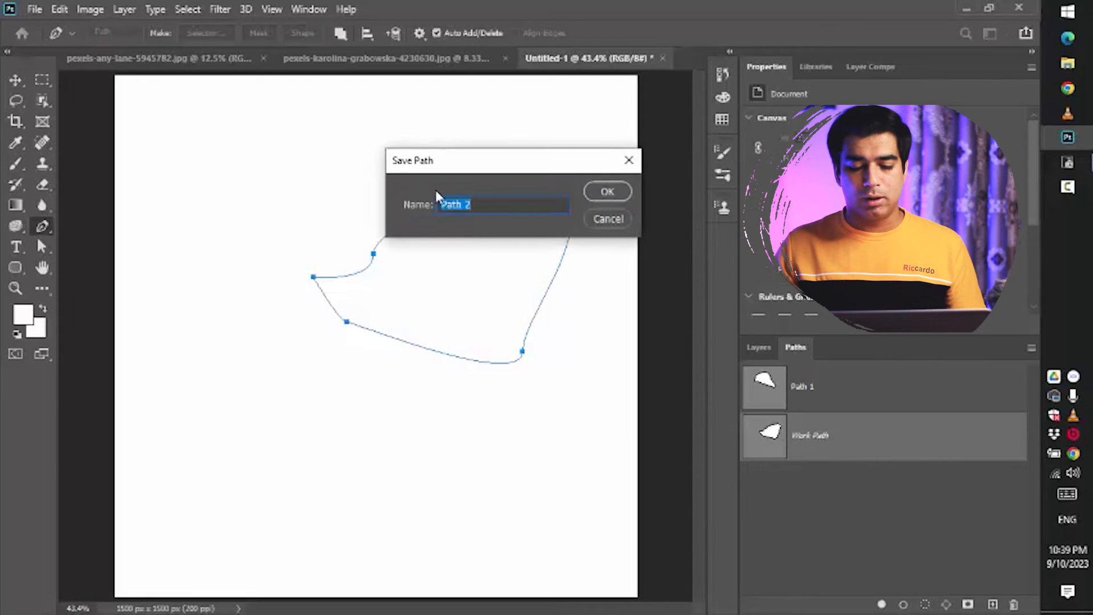
key("Return")
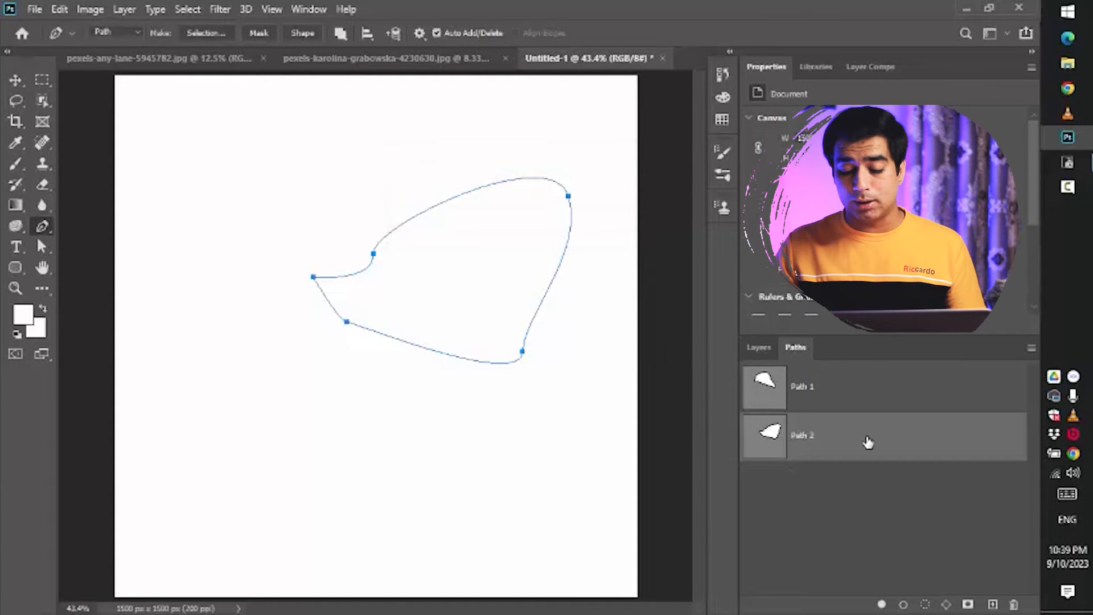
- Clear Path 2's shape and delete both Path 1 and Path 2 from the Paths panel
key("Delete")
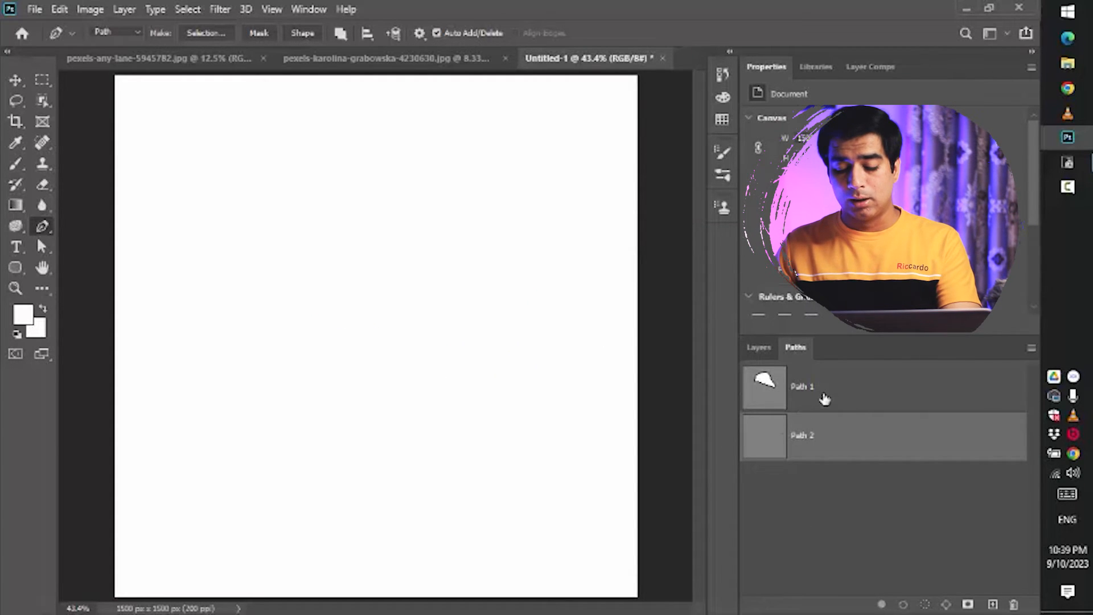
left_click(824, 399)
left_click(1015, 604)
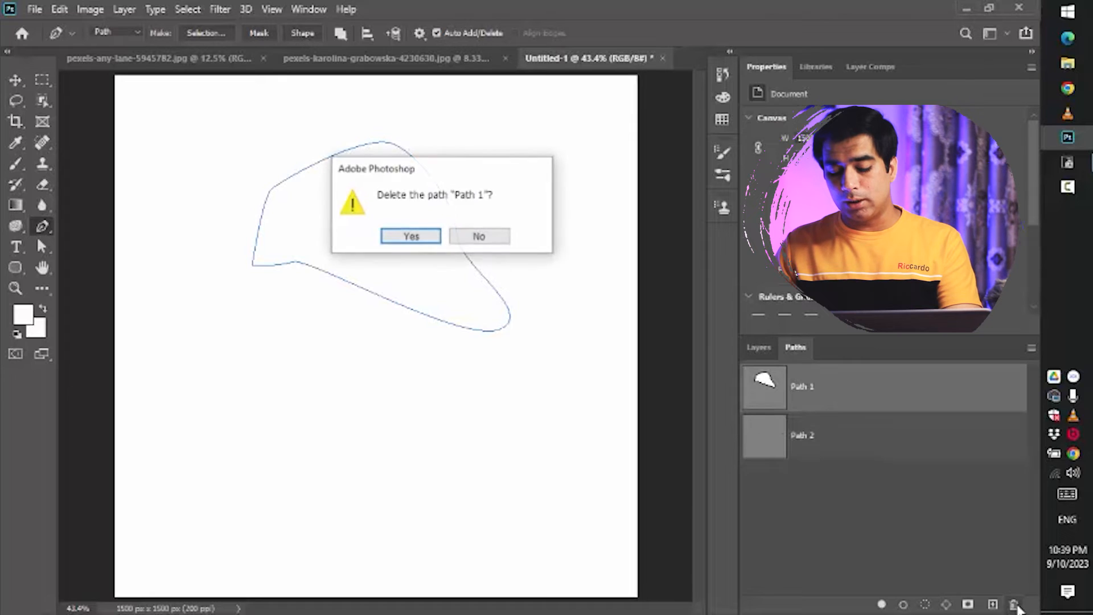
key("Return")
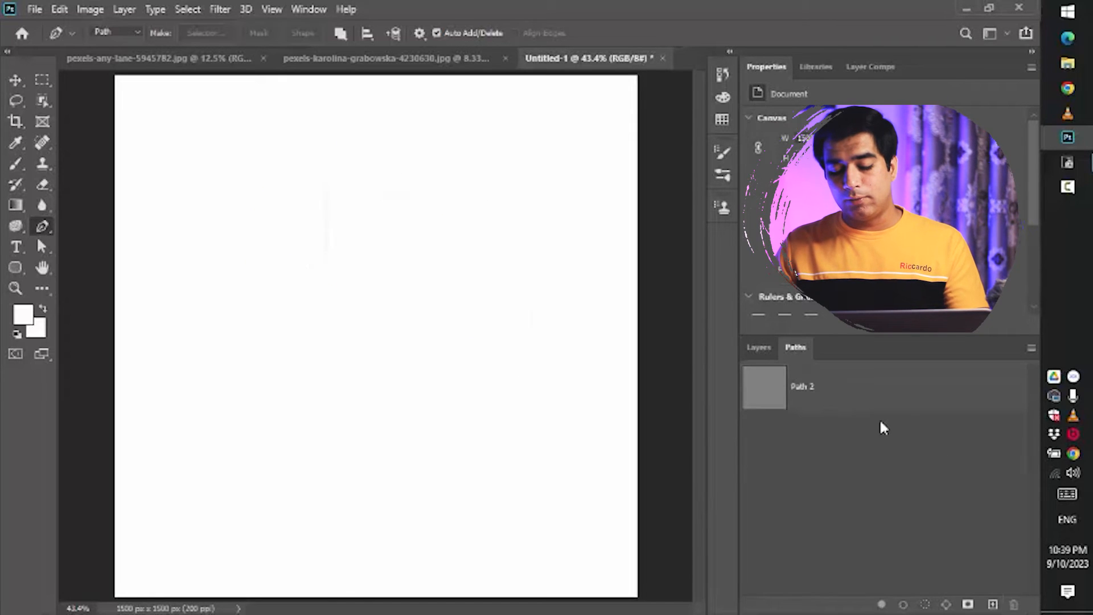
left_click(900, 399)
left_click(1014, 604)
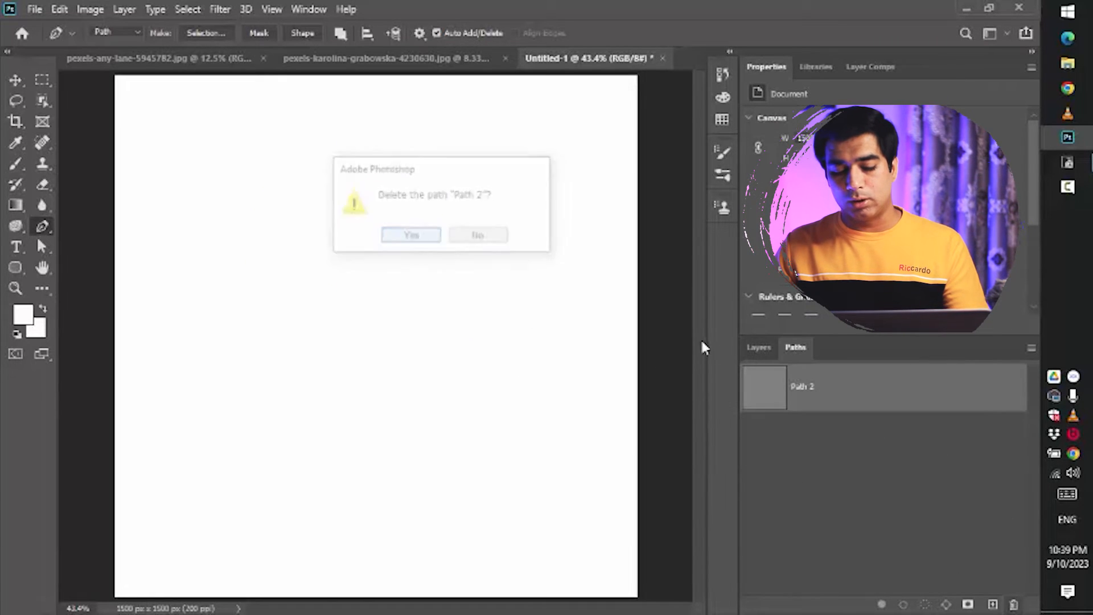
key("Return")
- Switch to the orange photo, zoom in, and start a curved path along the orange's right edge up to the straw's base
left_click(761, 349)
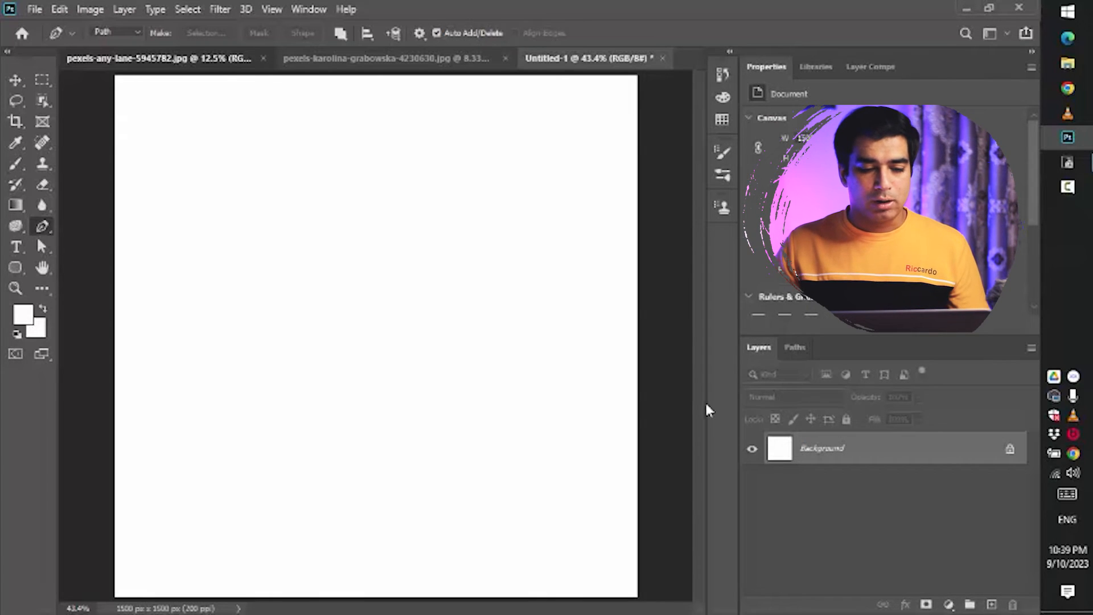
left_click(245, 59)
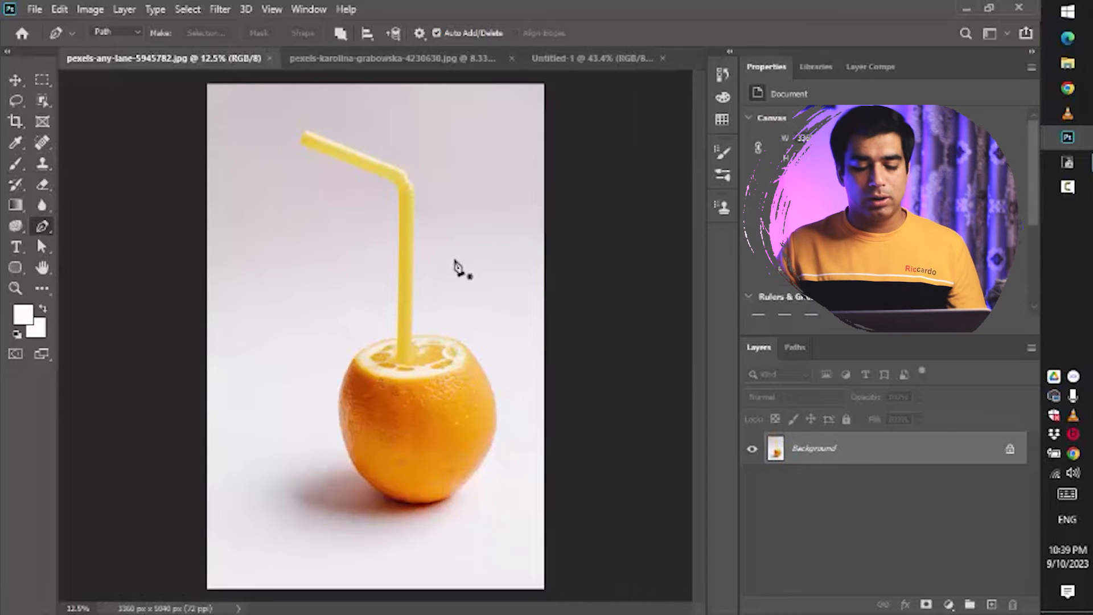
scroll(439, 518, "up", 4)
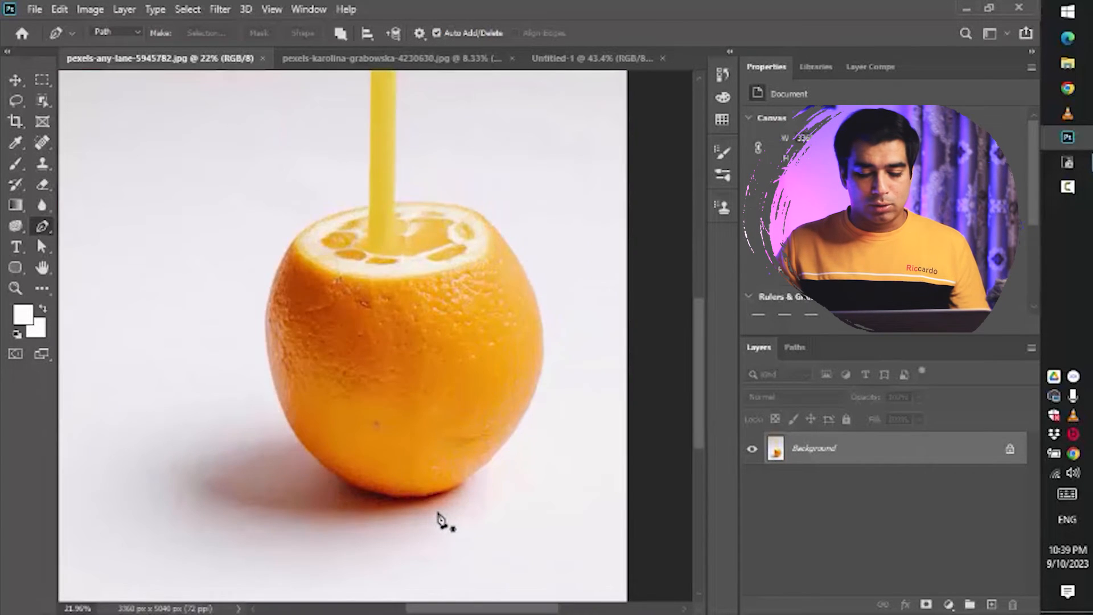
left_click_drag(559, 294, 523, 340)
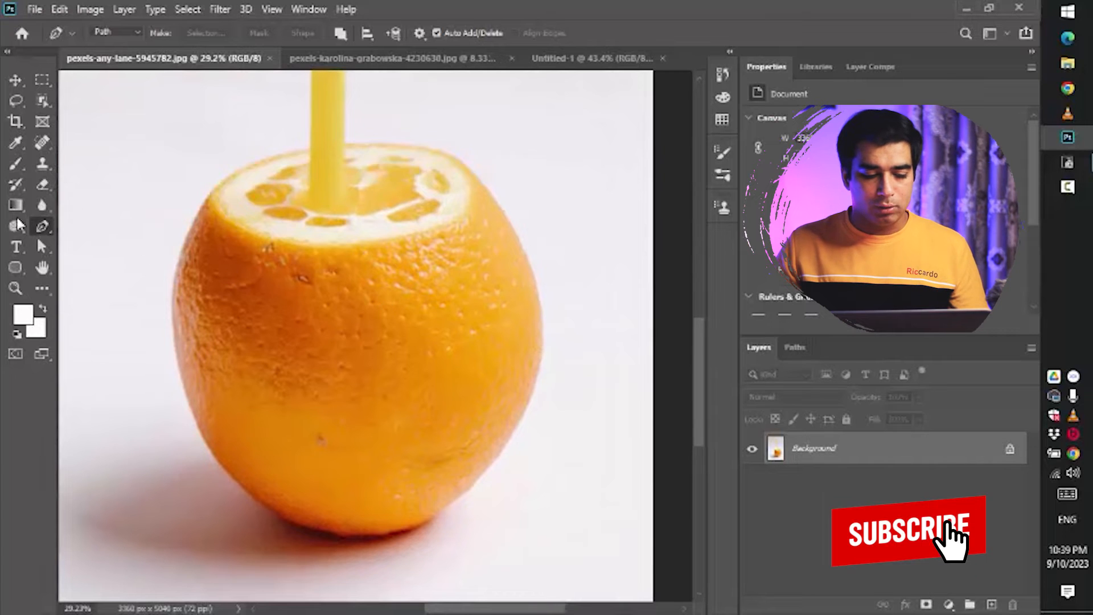
left_click(470, 488)
left_click_drag(535, 284, 524, 223)
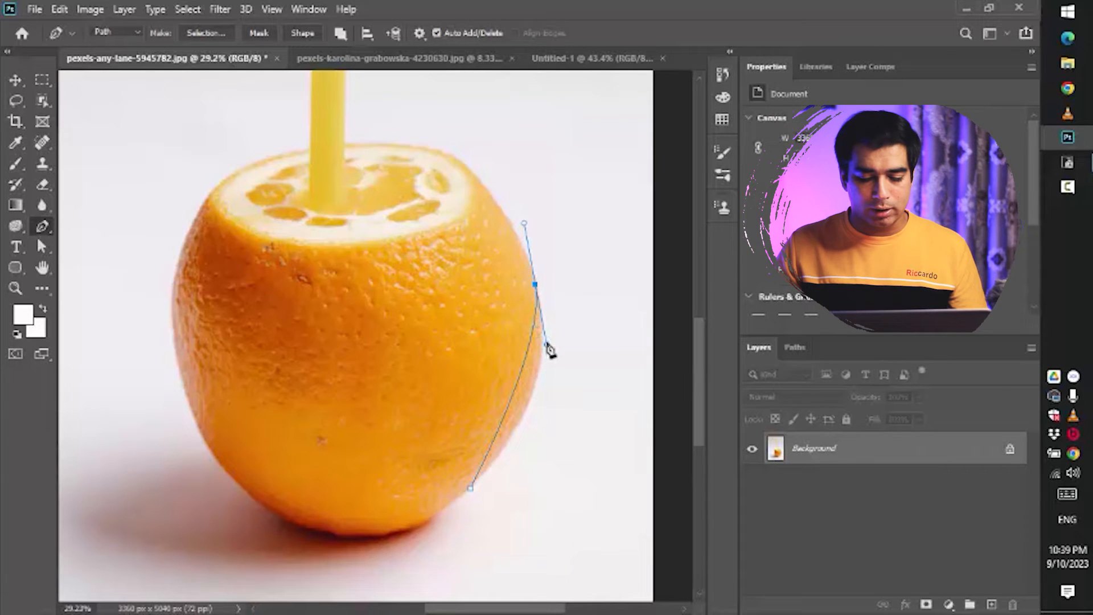
left_click_drag(547, 347, 566, 409)
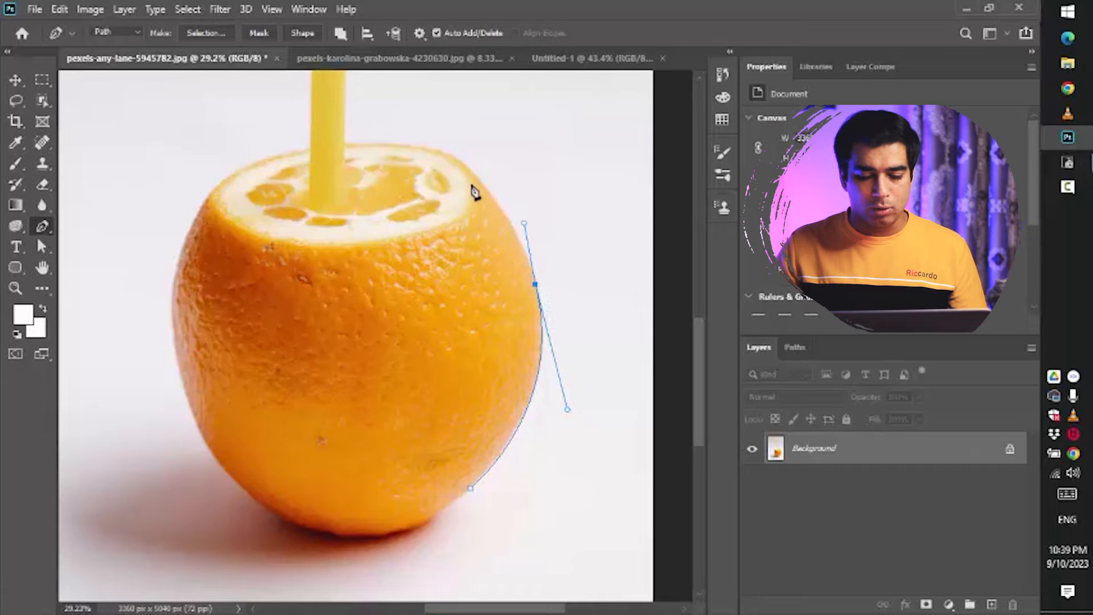
left_click_drag(471, 171, 459, 157)
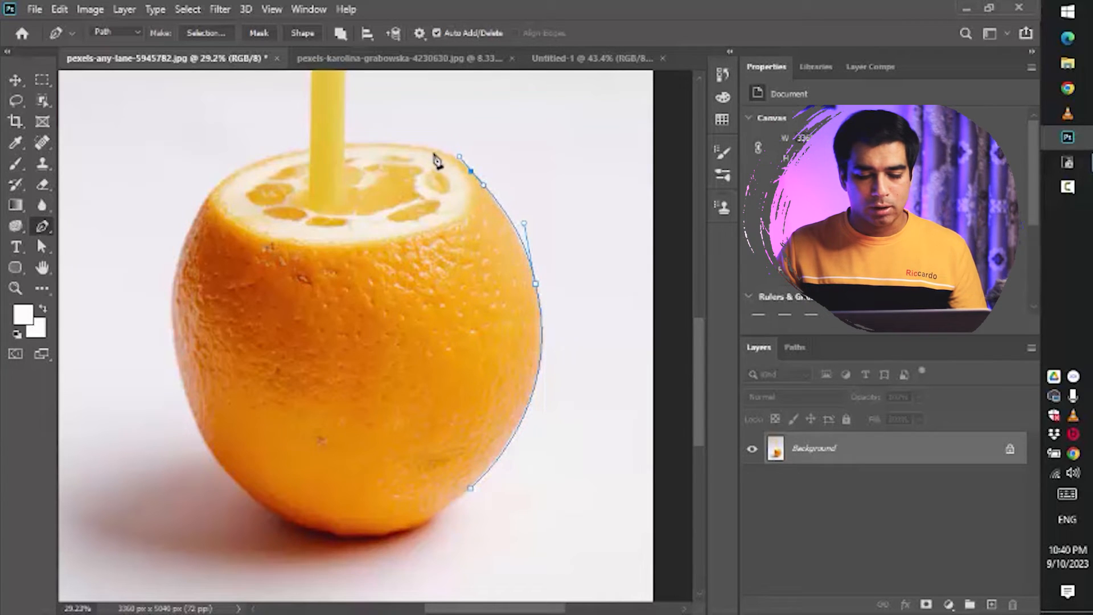
left_click_drag(342, 141, 273, 150)
left_click_drag(391, 178, 424, 330)
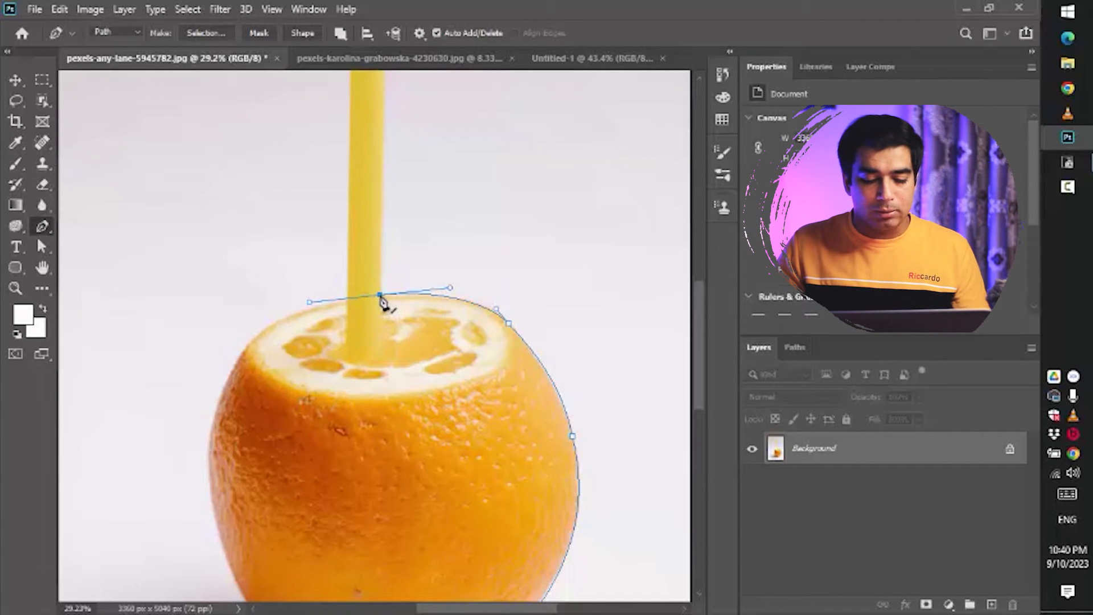
left_click(382, 85)
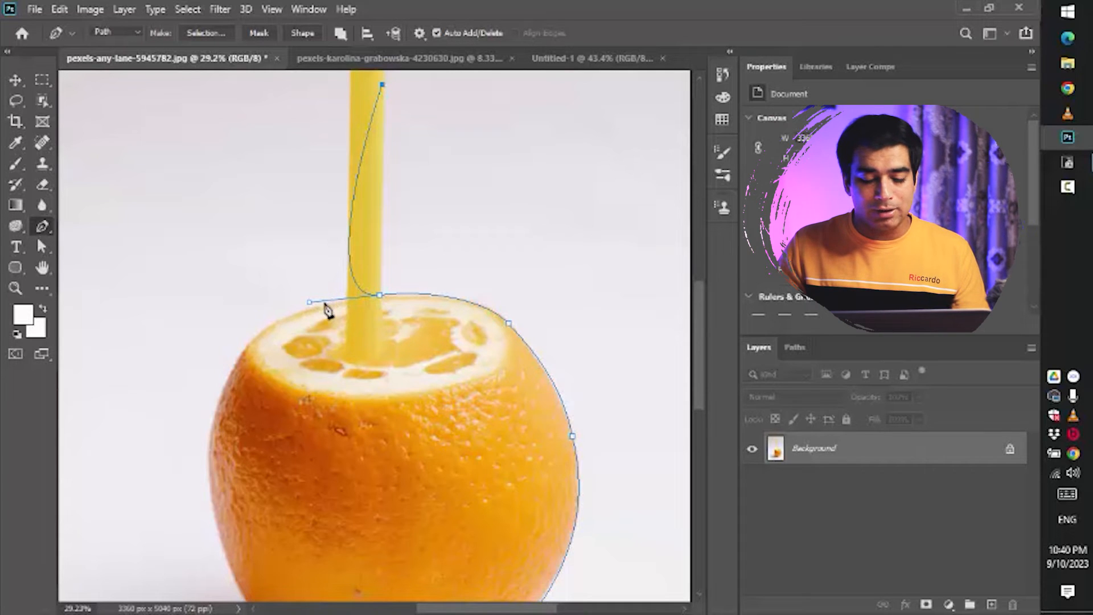
left_click_drag(308, 302, 194, 304)
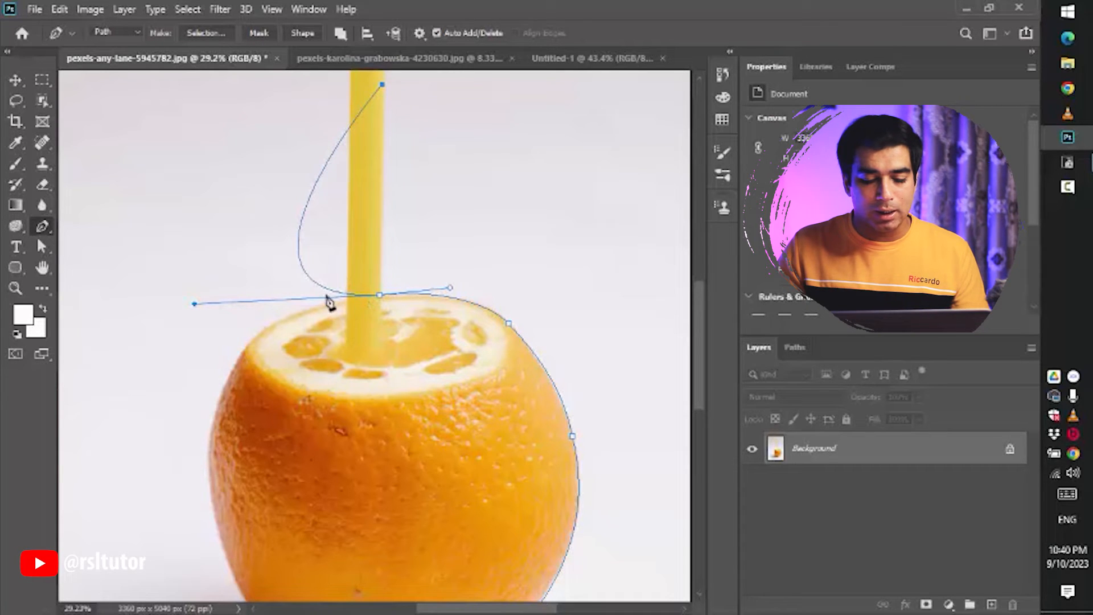
key("ctrl+z")
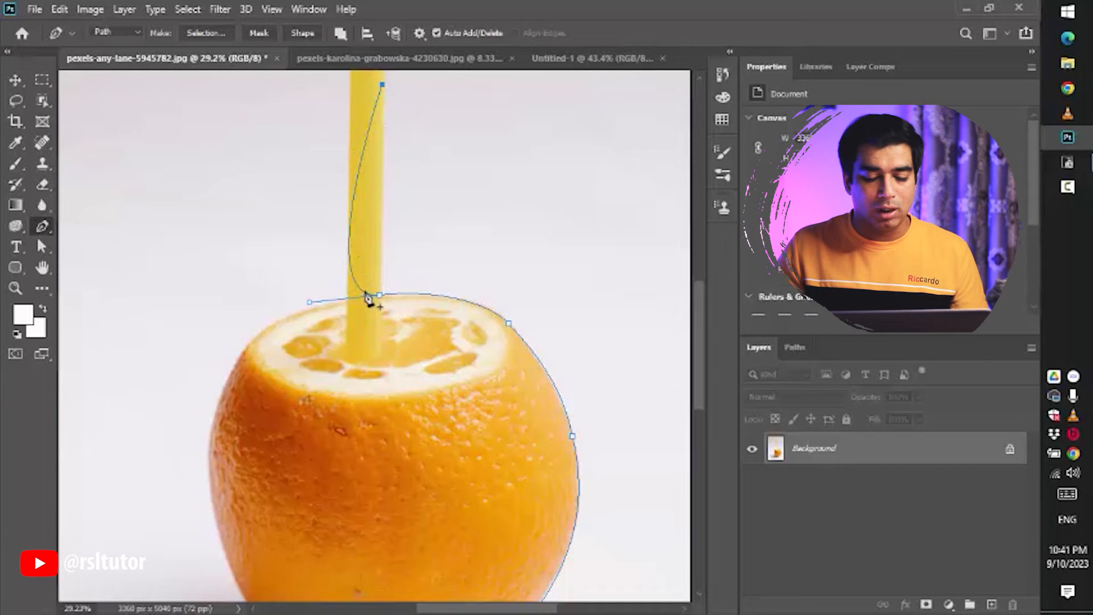
key("ctrl+z")
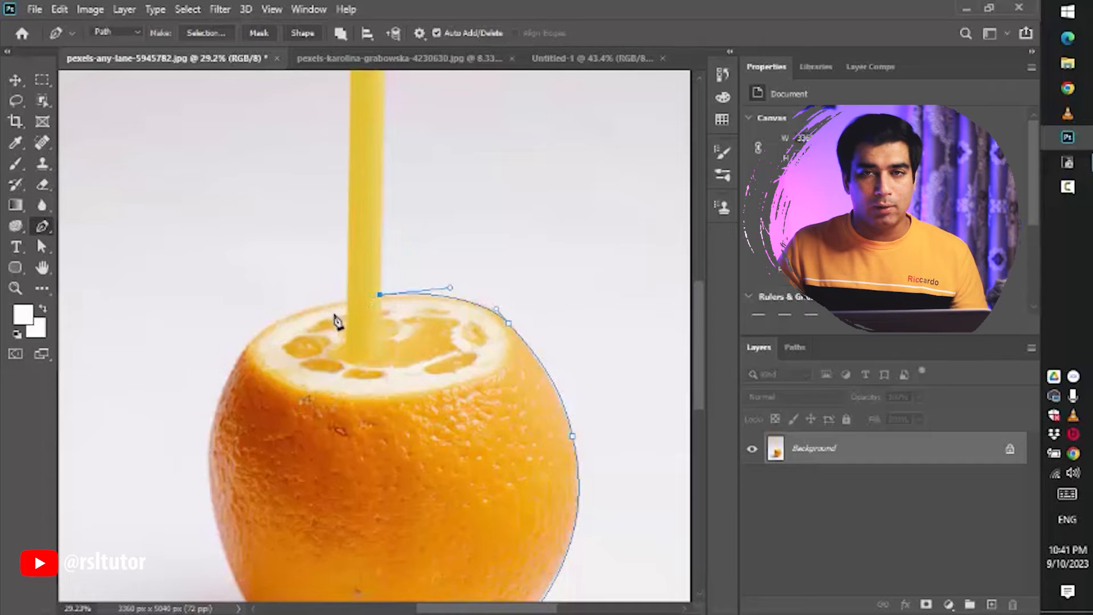
- Extend the path with a straight segment up the straw's right edge to just below its bend
scroll(390, 366, "up", 3)
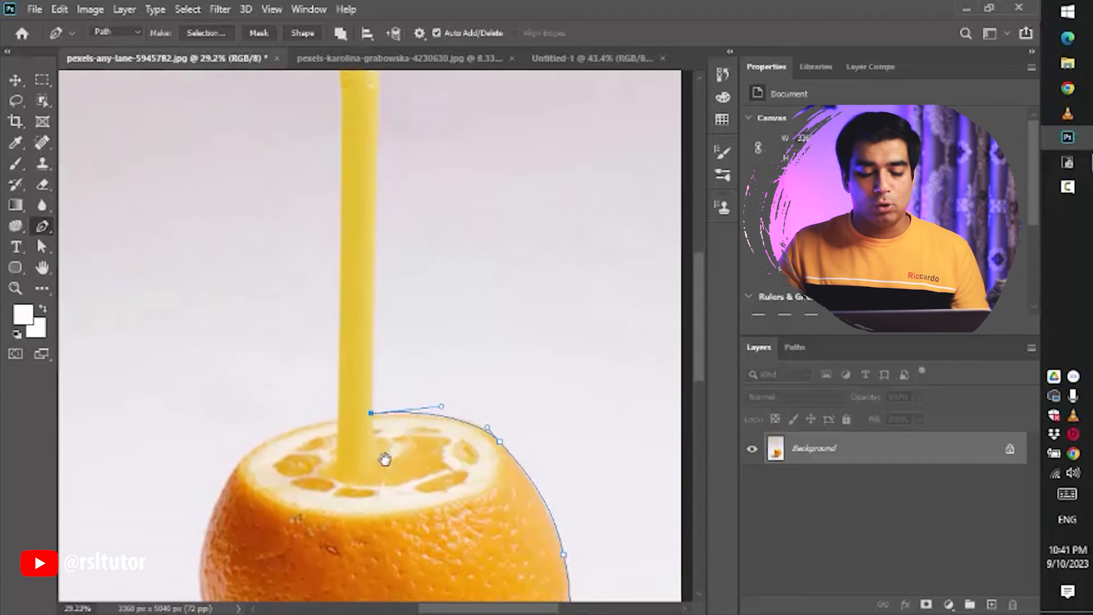
left_click(378, 108)
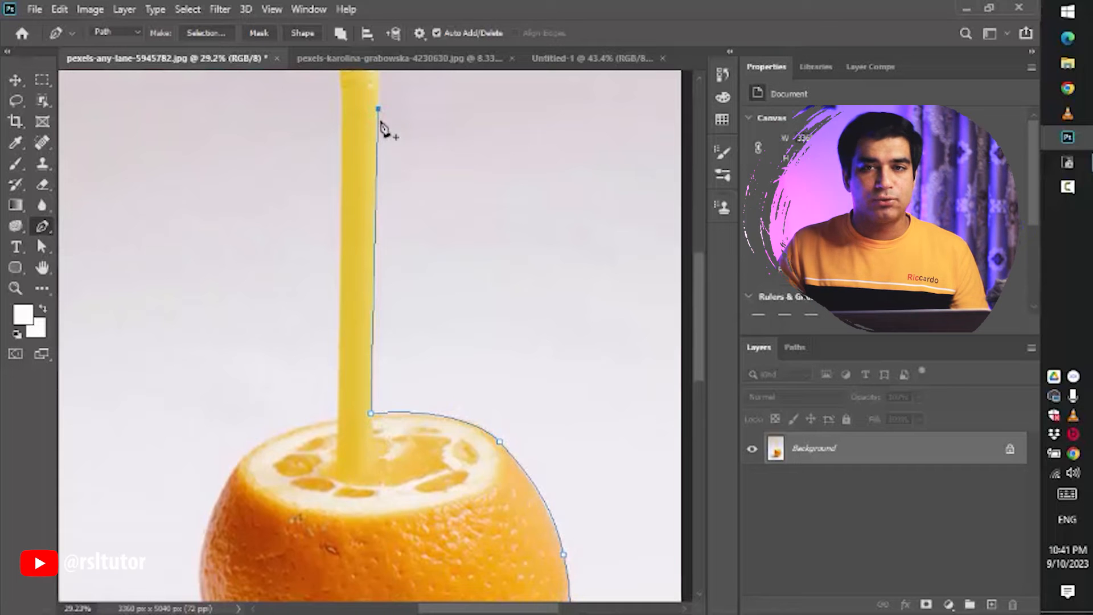
left_click_drag(392, 129, 401, 345)
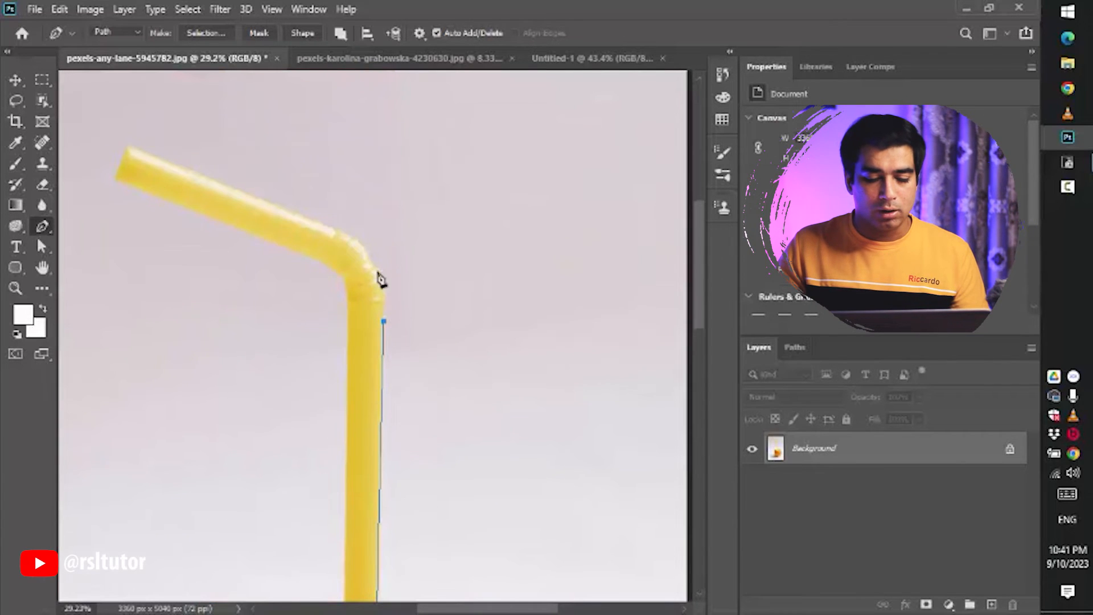
scroll(381, 290, "up", 3)
left_click(392, 317)
scroll(395, 315, "up", 4)
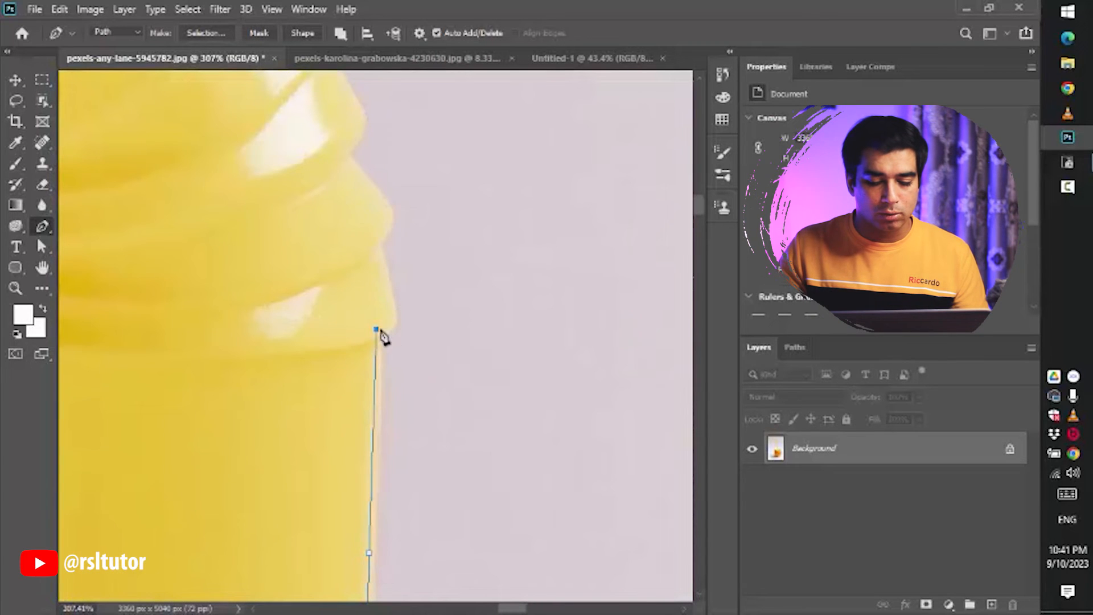
left_click_drag(440, 378, 450, 265)
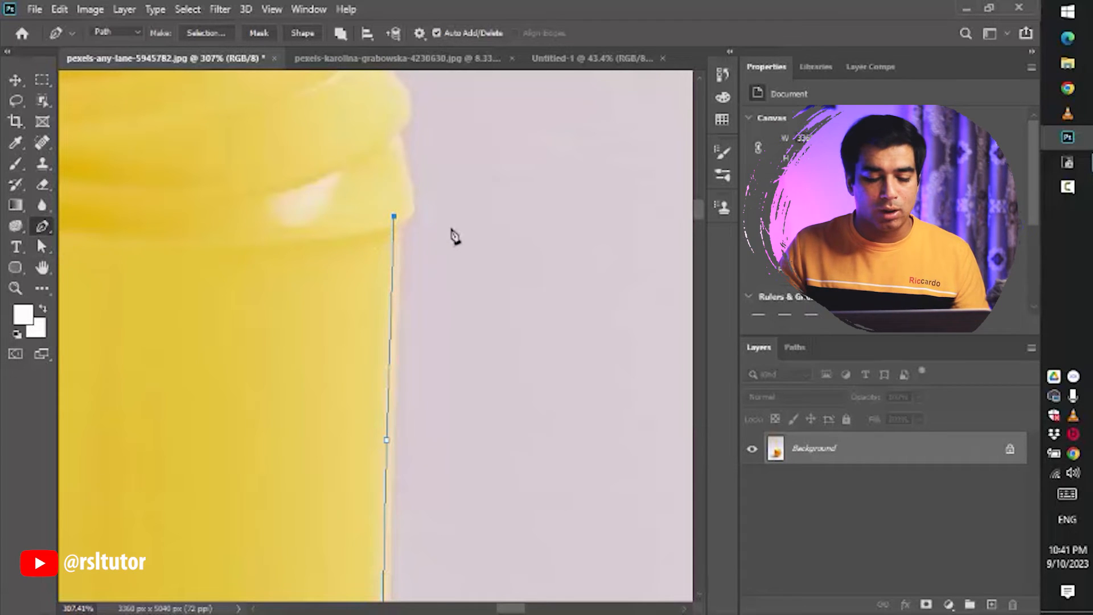
- Nudge the top anchor slightly down onto the straw's edge with the Direct Selection tool
left_click(42, 246)
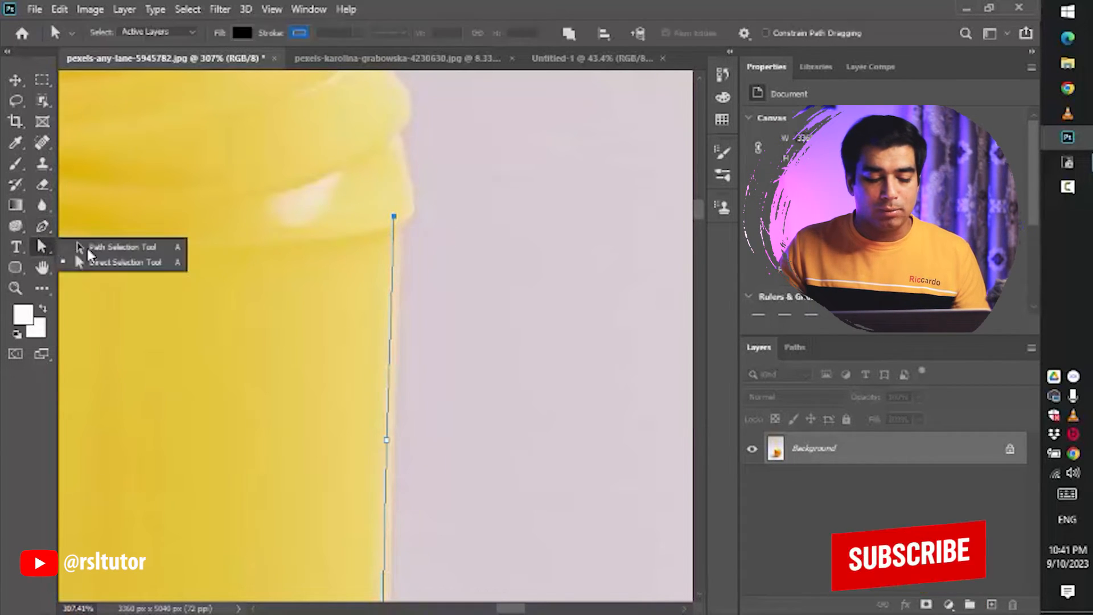
left_click(446, 222)
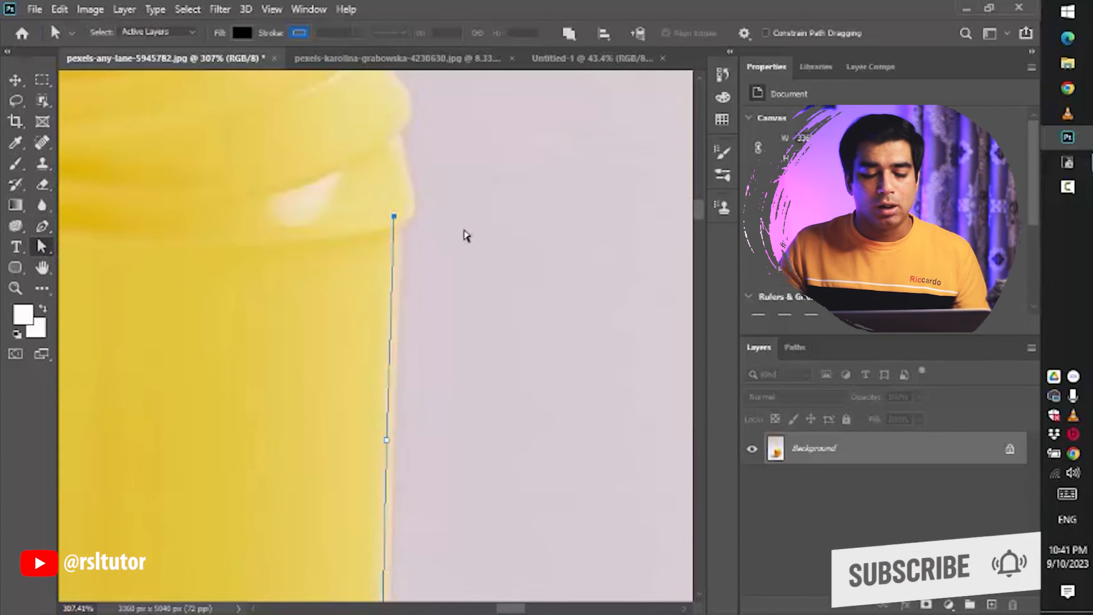
mouse_move(394, 217)
left_mouse_down()
mouse_move(397, 235)
mouse_move(488, 242)
mouse_move(264, 227)
mouse_move(452, 232)
mouse_move(400, 233)
left_mouse_up()
scroll(393, 342, "down", 5)
scroll(404, 347, "up", 7)
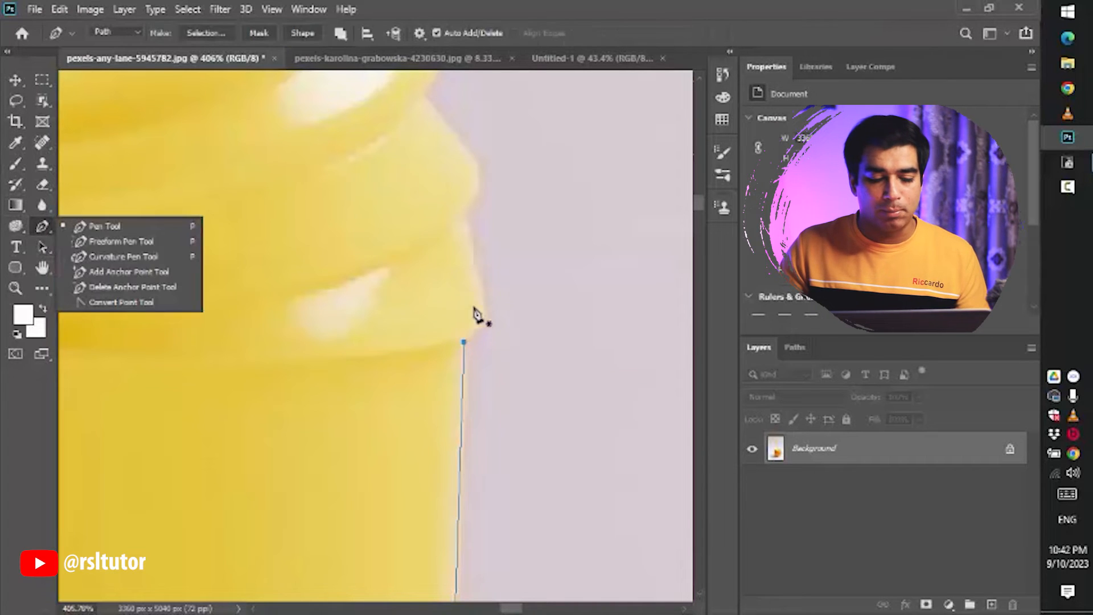
- Reselect the Pen tool and continue the curved path around the outer side of the straw's bend
left_click(123, 227)
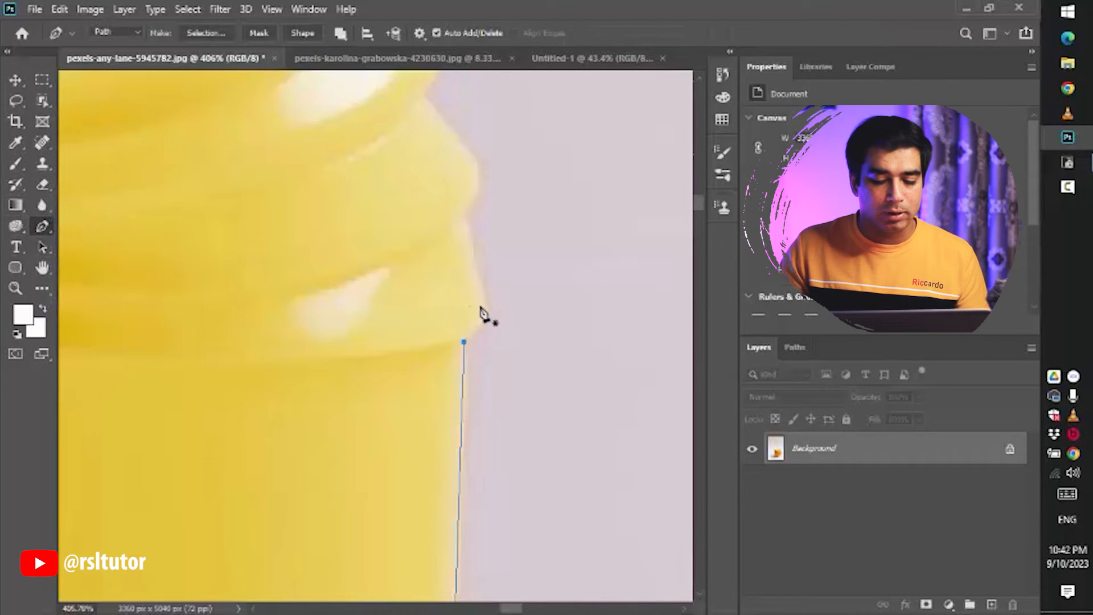
left_click_drag(483, 300, 479, 272)
key("ctrl+z")
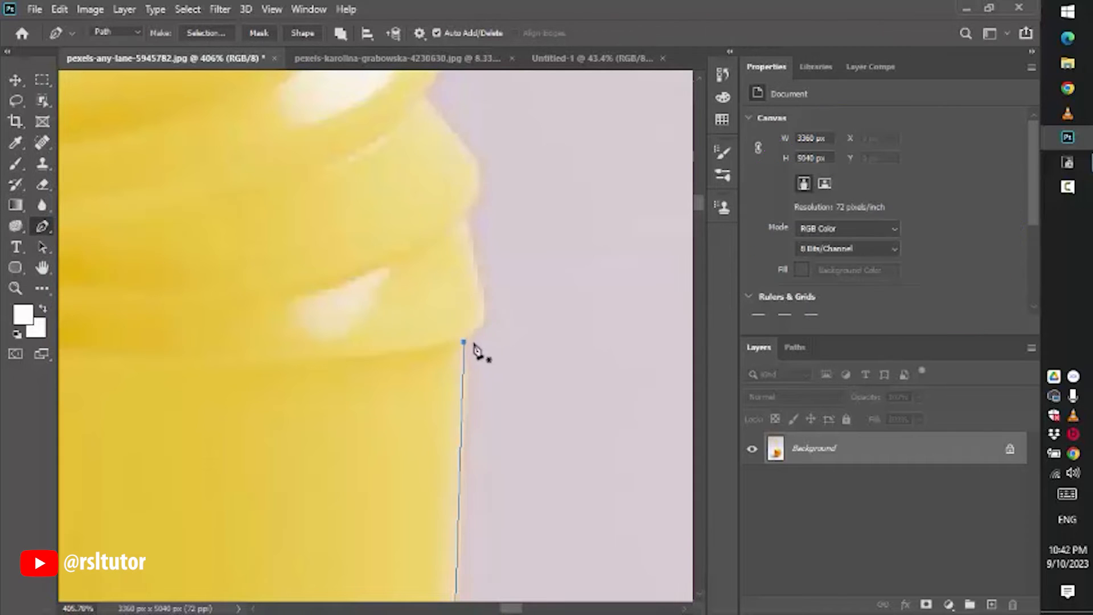
left_click(464, 212)
left_click_drag(488, 207, 495, 324)
left_click_drag(474, 263, 457, 291)
left_click(432, 209)
left_click(526, 286)
left_click(490, 224)
left_click(449, 159)
left_click(402, 140)
left_click_drag(446, 233, 444, 300)
left_click(387, 191)
left_click(412, 233)
left_click(385, 178)
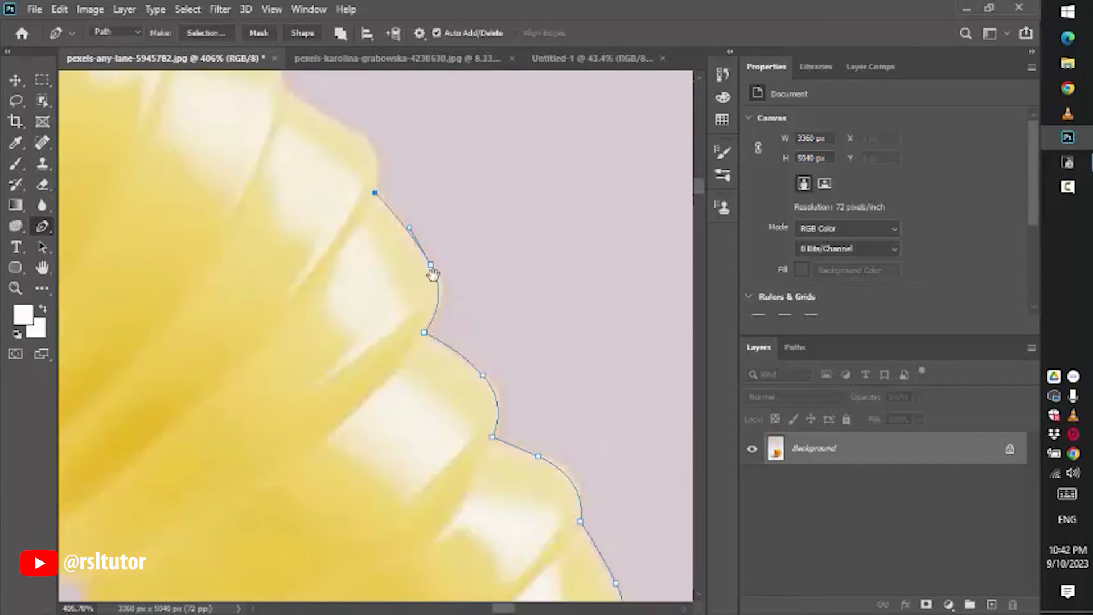
- Trace the straw's upper edge out to its tip and return along its lower edge
left_click_drag(386, 178, 507, 398)
left_click(443, 356)
left_click_drag(394, 308, 330, 262)
left_click(276, 242)
left_click(211, 236)
left_click_drag(197, 205, 351, 325)
left_click_drag(212, 273, 171, 257)
left_click_drag(372, 332, 635, 349)
scroll(626, 346, "down", 7)
left_click_drag(141, 157, 524, 354)
left_click(547, 357)
left_click(165, 206)
left_click_drag(108, 342, 101, 384)
left_click(108, 342, "alt")
left_click_drag(227, 433, 212, 196)
left_click(675, 341)
left_click_drag(682, 397, 198, 251)
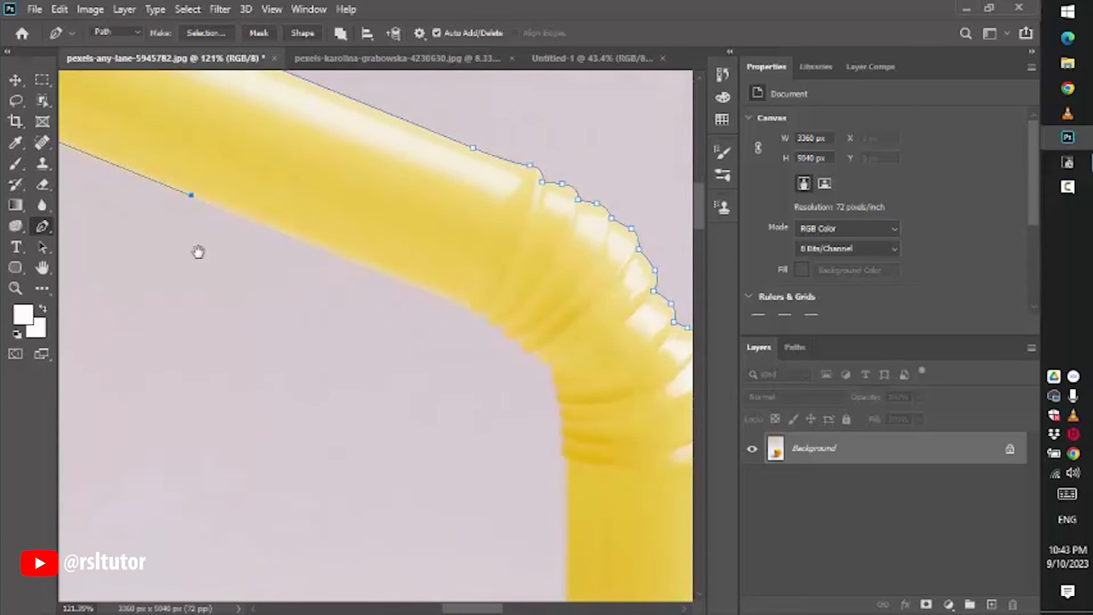
- Trace the ridged inner side of the straw's bend with curved anchors down to its vertical part
left_click(481, 323)
scroll(484, 308, "up", 4)
left_click_drag(493, 310, 576, 341)
left_click(494, 312, "alt")
left_click(534, 339, "alt")
left_click(573, 371, "alt")
left_click_drag(590, 451, 461, 263)
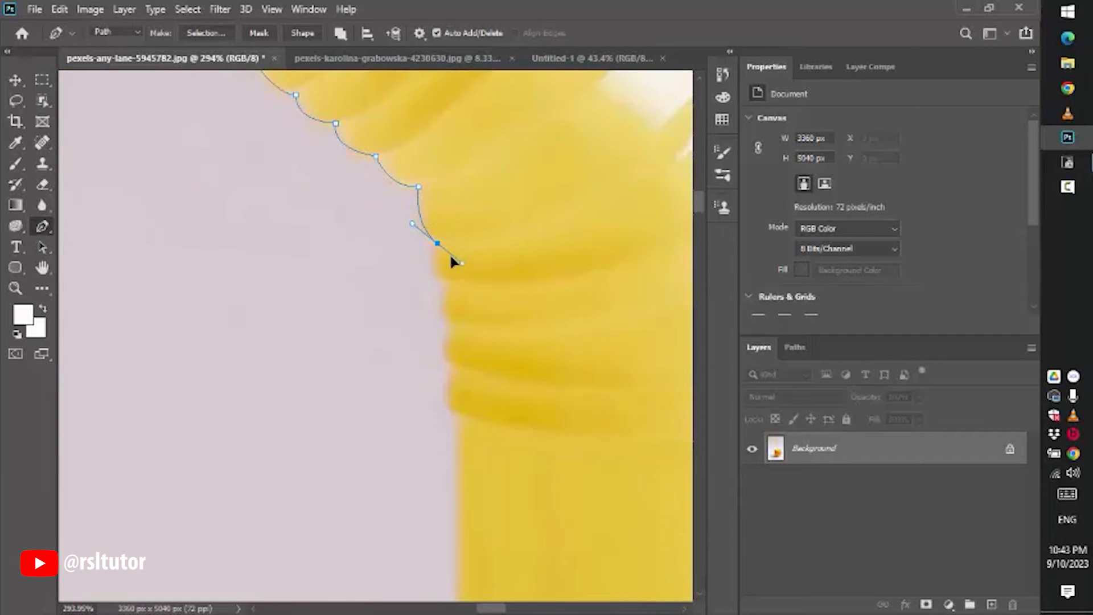
left_click_drag(459, 336, 466, 341)
left_click(453, 361, "alt")
left_click_drag(456, 417, 470, 289)
- Continue the path down the straw's left edge and along the orange's left side
scroll(471, 290, "down", 6)
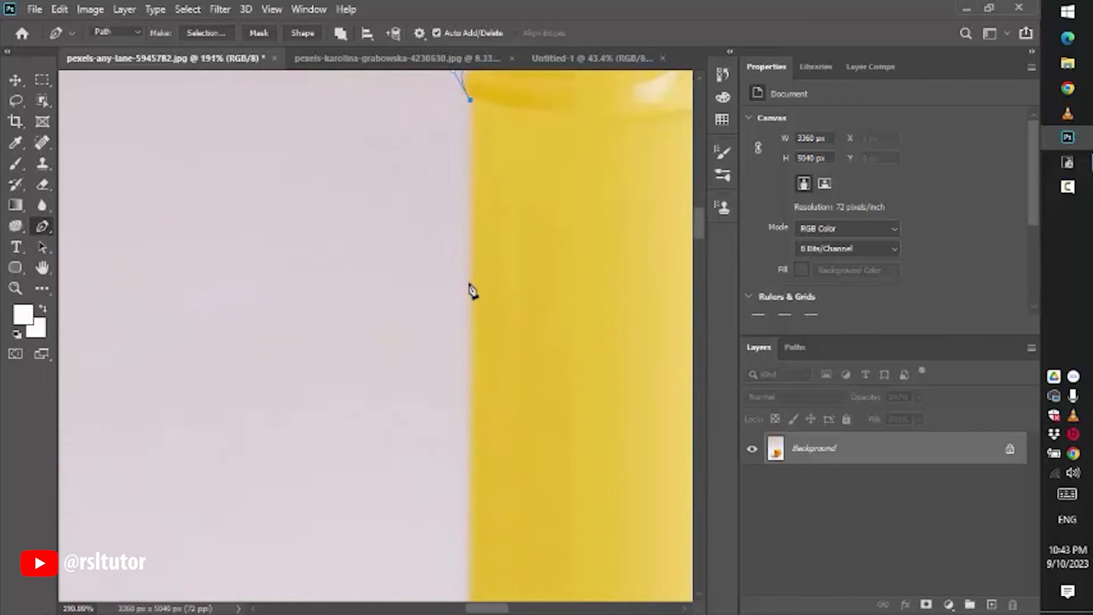
left_click(468, 588)
left_click_drag(478, 551, 464, 292)
left_click_drag(457, 434, 463, 310)
left_click(459, 310)
left_click_drag(205, 404, 193, 418)
left_click_drag(218, 389, 318, 332, "alt")
left_click_drag(312, 347, 397, 215)
left_click_drag(251, 393, 320, 229)
left_click_drag(227, 592, 290, 319)
left_click_drag(306, 399, 321, 450)
left_click_drag(387, 508, 234, 171)
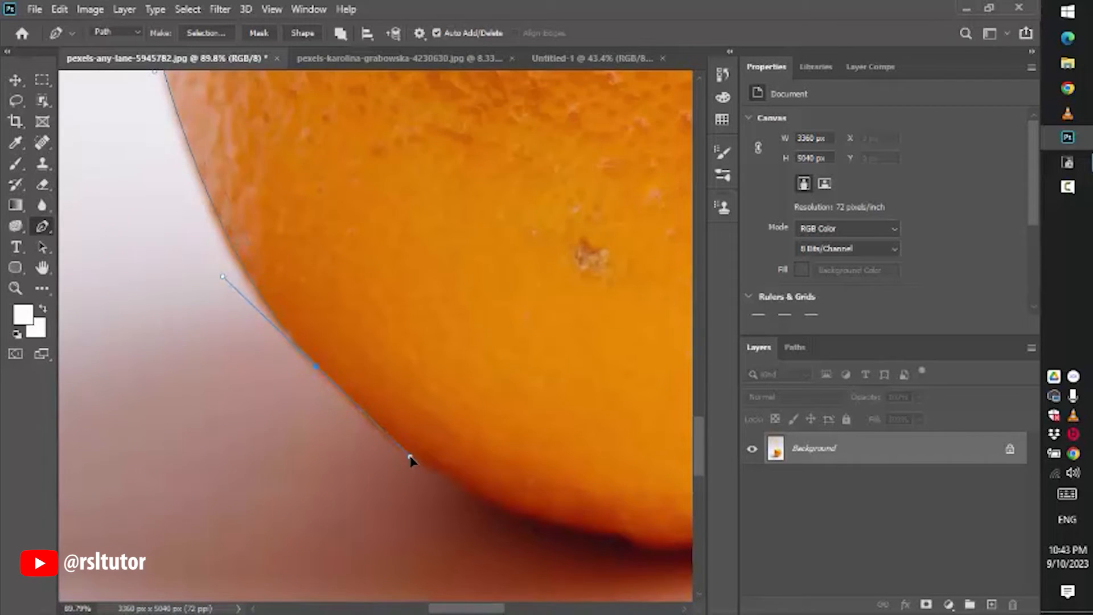
- Trace around the orange's bottom and up its right side, closing the path at the starting anchor
left_click_drag(408, 456, 342, 378)
left_click(345, 374)
left_click_drag(481, 398, 484, 372)
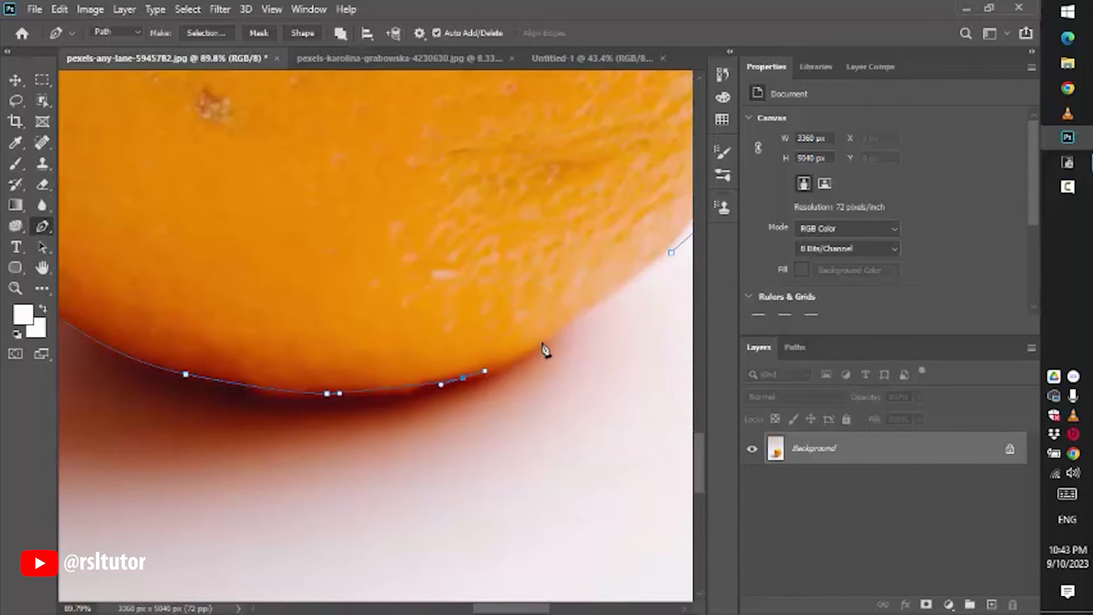
left_click_drag(589, 308, 635, 286)
left_click(671, 252)
scroll(556, 227, "down", 5)
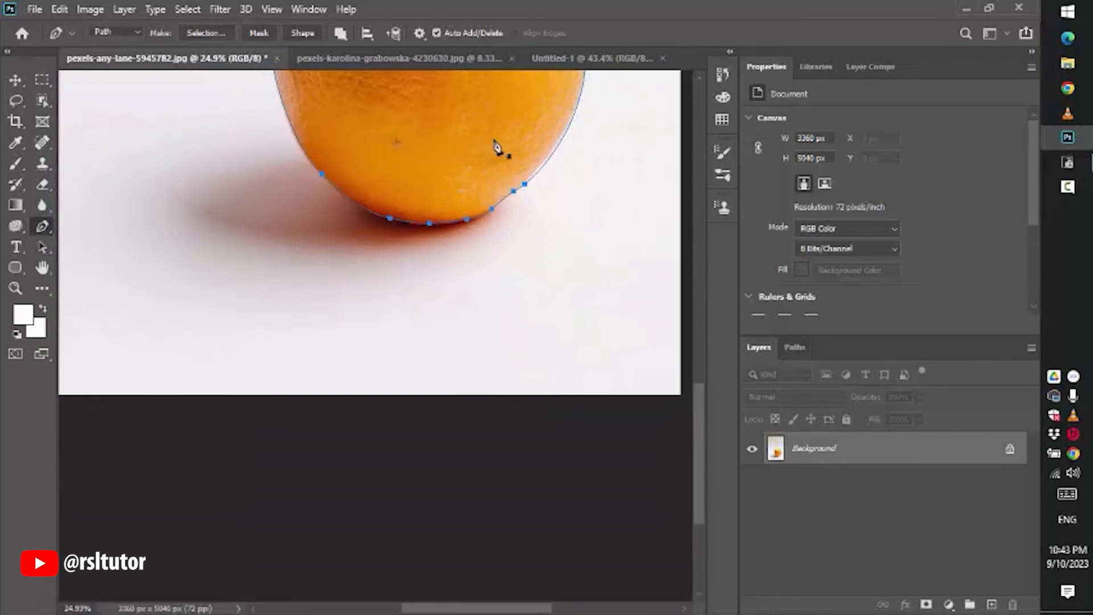
left_click_drag(495, 165, 419, 341)
scroll(427, 307, "down", 3)
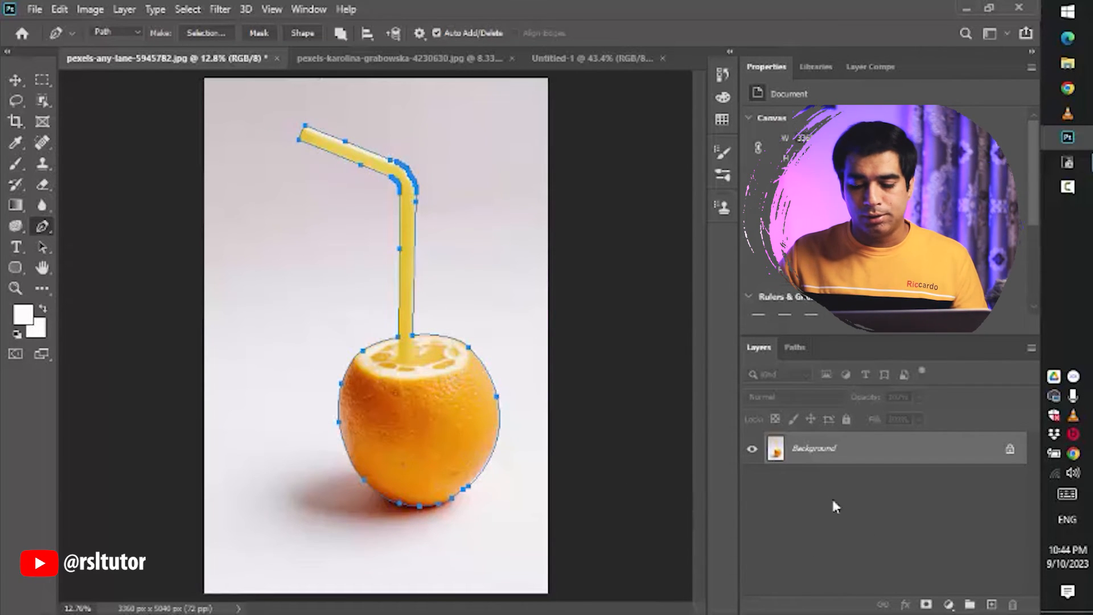
- In the Paths panel, deselect the work path, draw a stray segment on the background, and restore the traced path
left_click(799, 347)
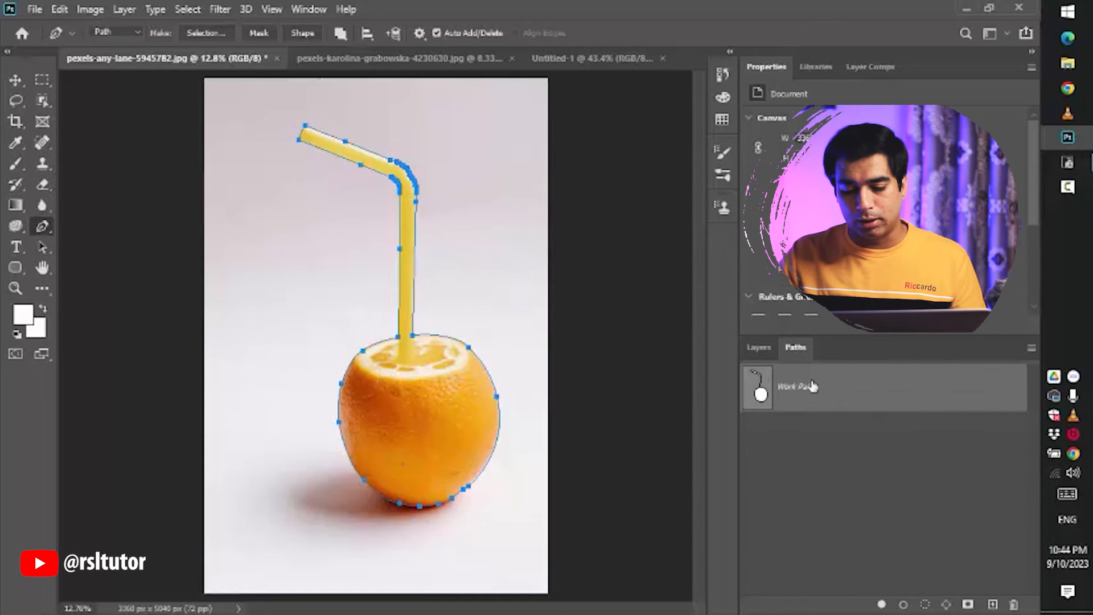
left_click(866, 451)
left_click_drag(478, 168, 506, 144)
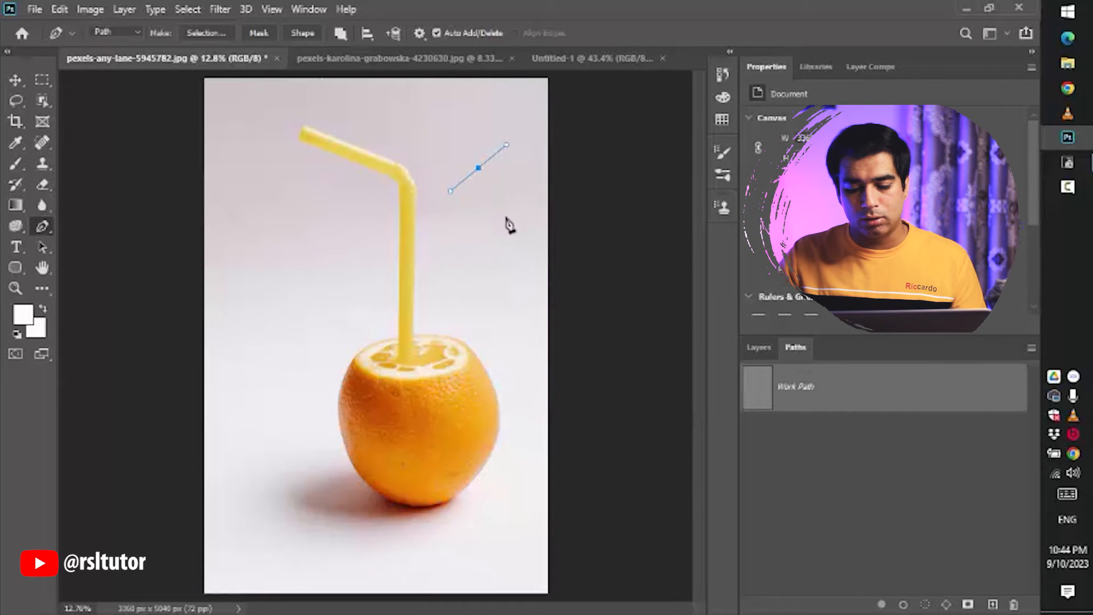
left_click_drag(463, 301, 458, 280)
left_click(447, 203)
left_click(478, 168)
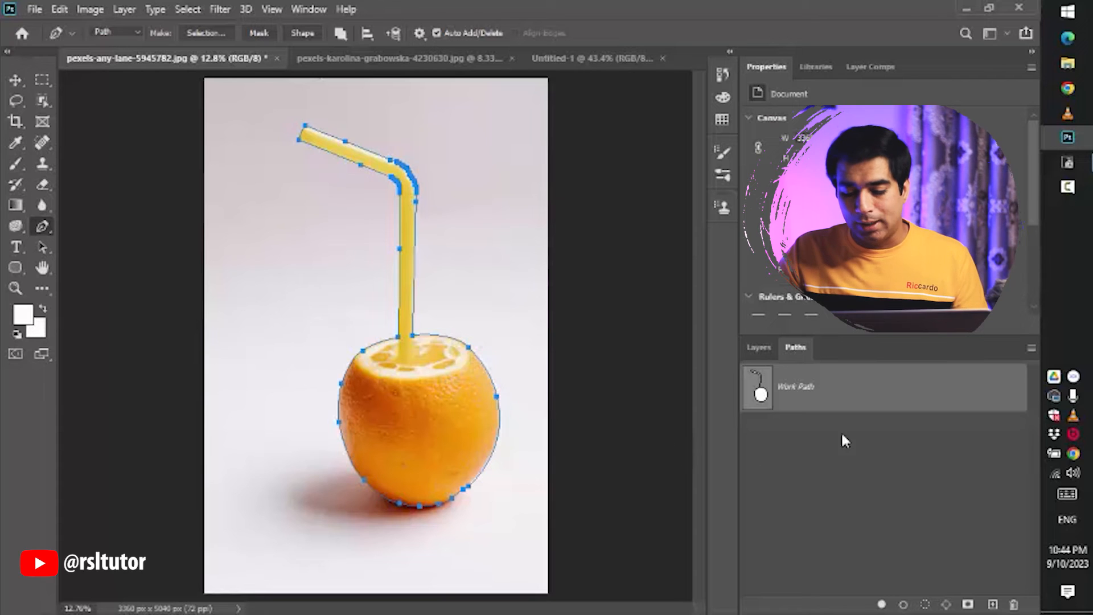
- Save the work path as a named path called orange
double_click(794, 391)
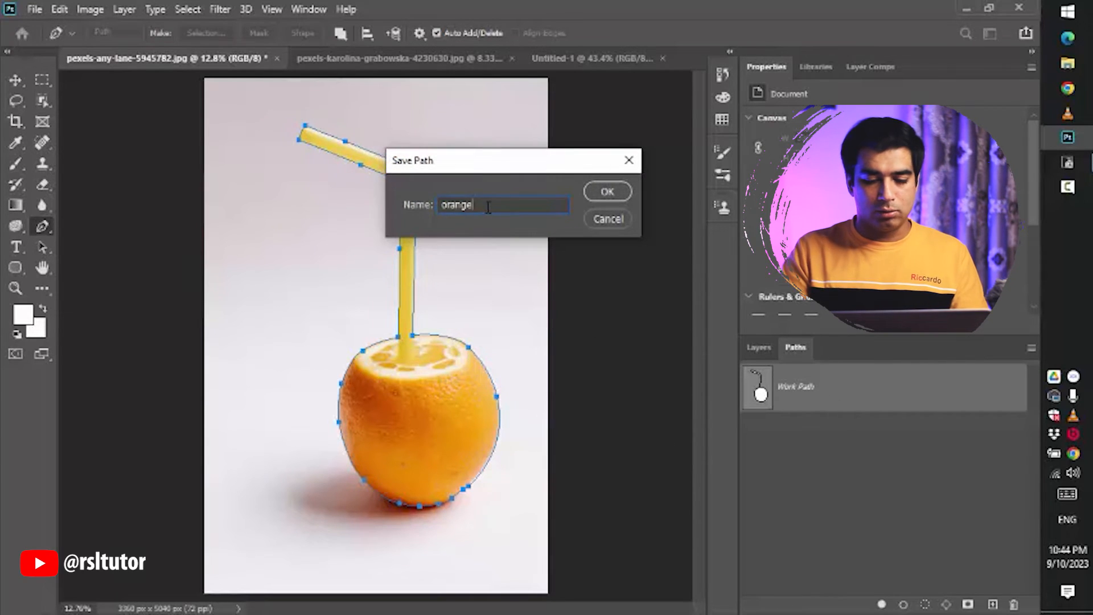
key("Return")
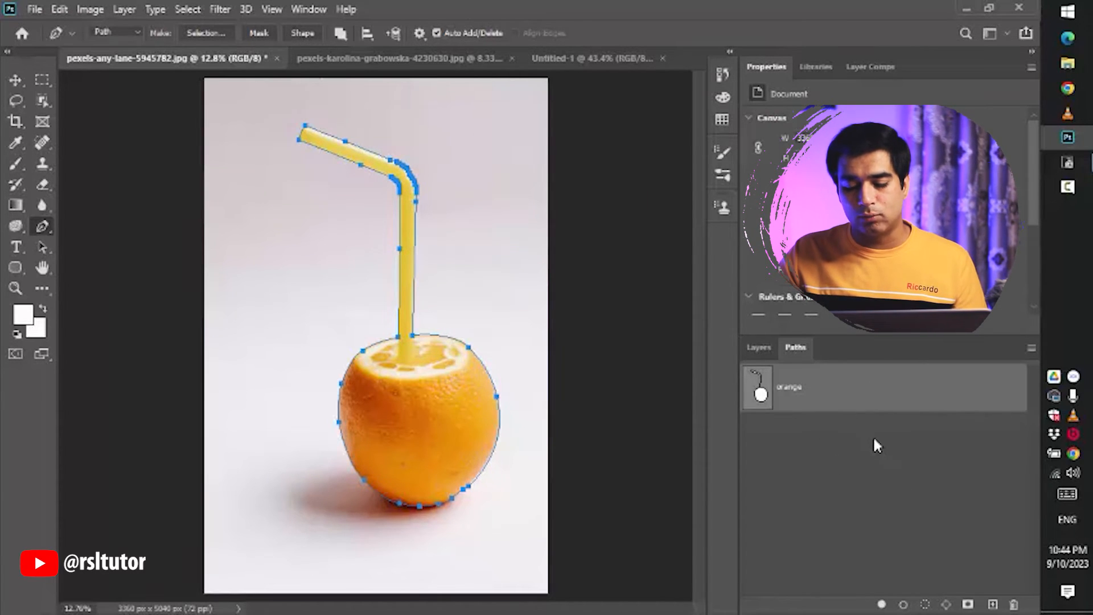
- Deselect the orange path and draw a small closed triangular path on the background beside the straw
left_click(869, 472)
left_click_drag(476, 226, 488, 227)
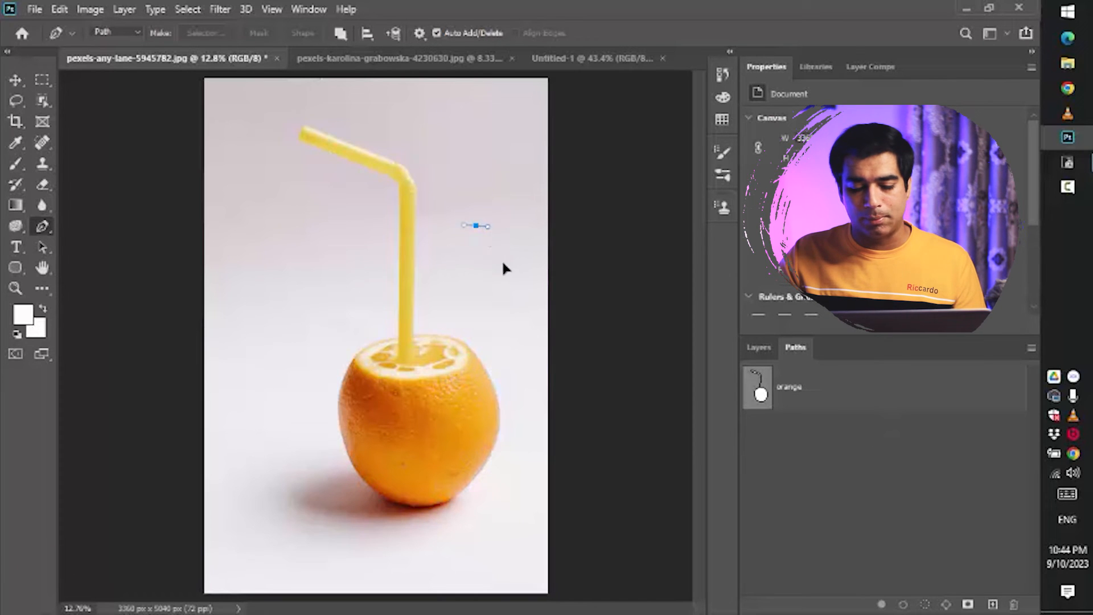
left_click_drag(503, 275, 494, 285)
left_click(476, 226)
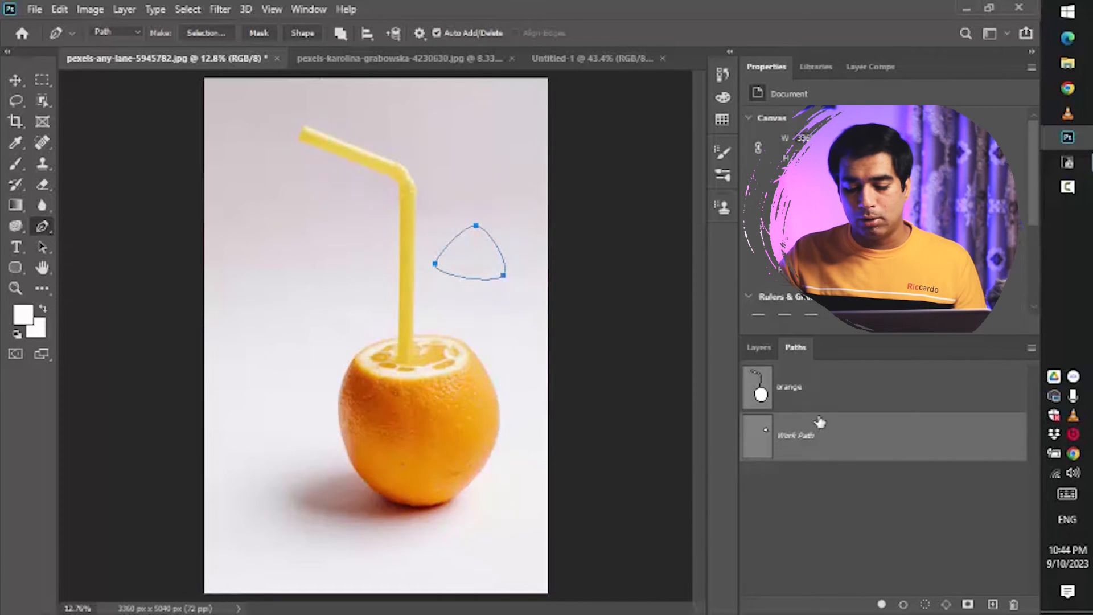
- Delete the triangular work path from the Paths panel and reselect the orange path
left_click(822, 390)
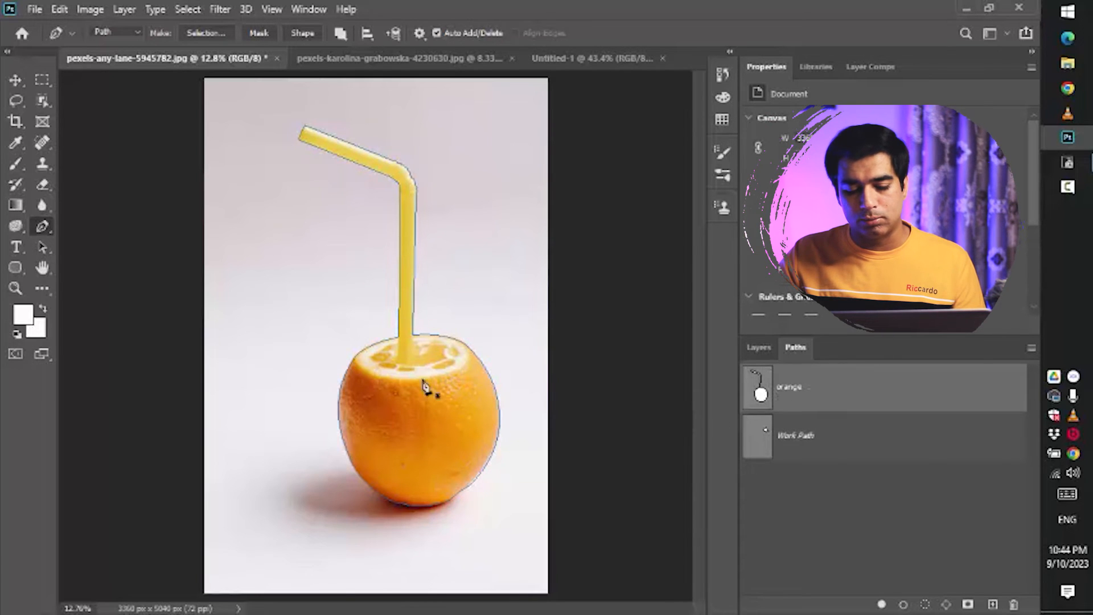
left_click(823, 438)
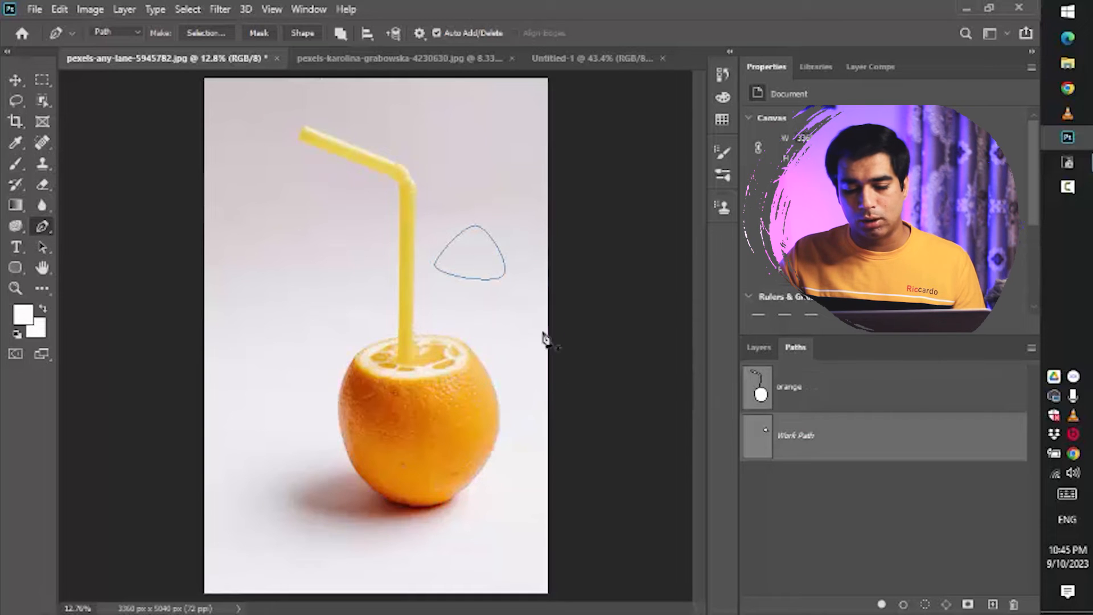
left_click_drag(989, 442, 1013, 605)
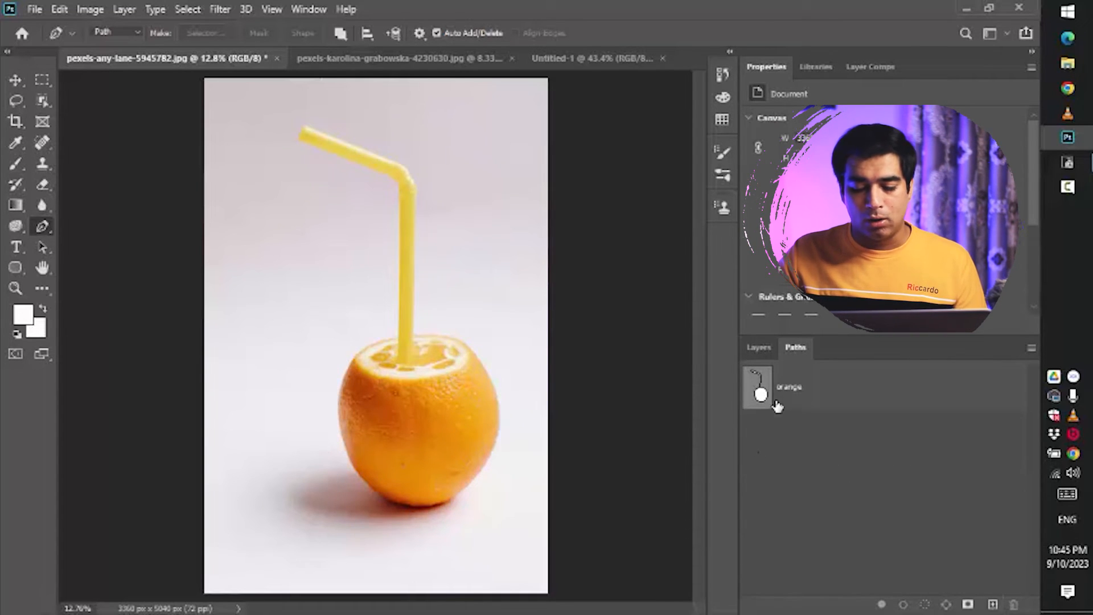
left_click(790, 390)
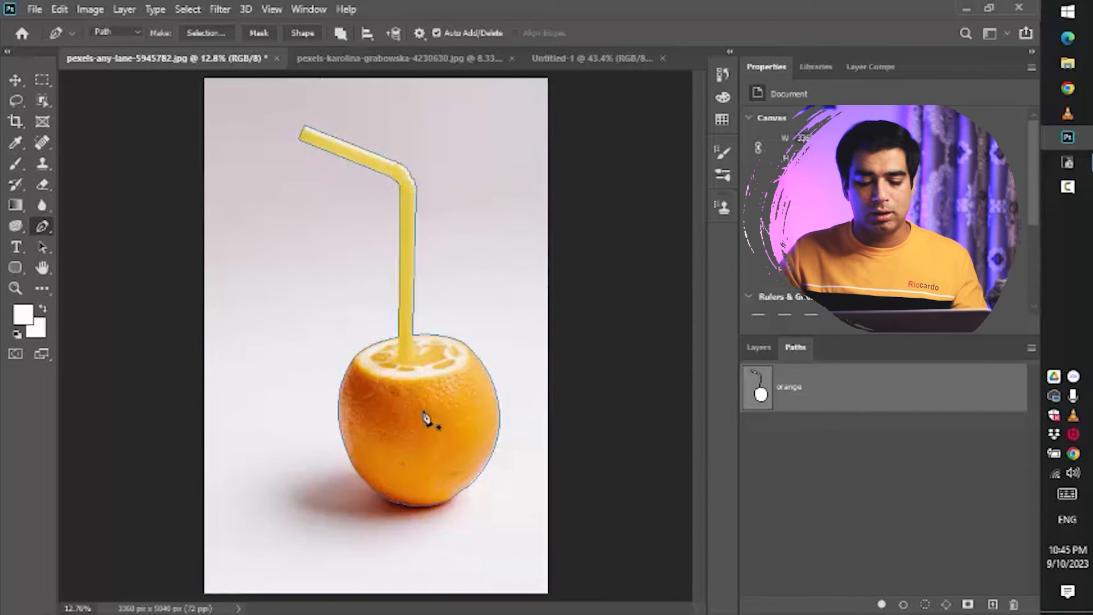
- Make a selection from the orange path through its context menu, then undo the selection
right_click(441, 377)
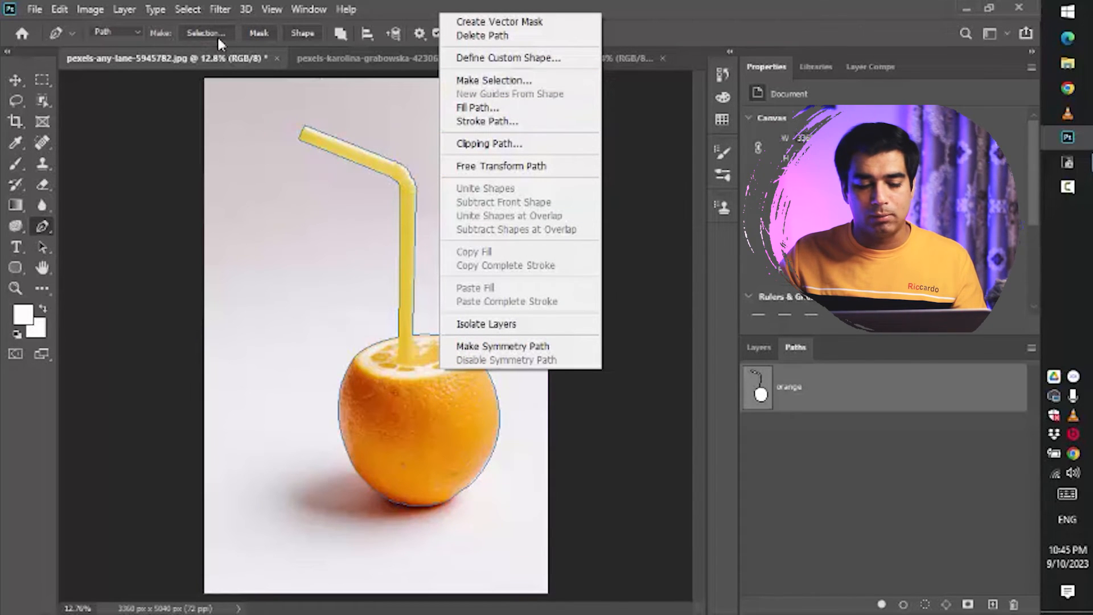
left_click(494, 81)
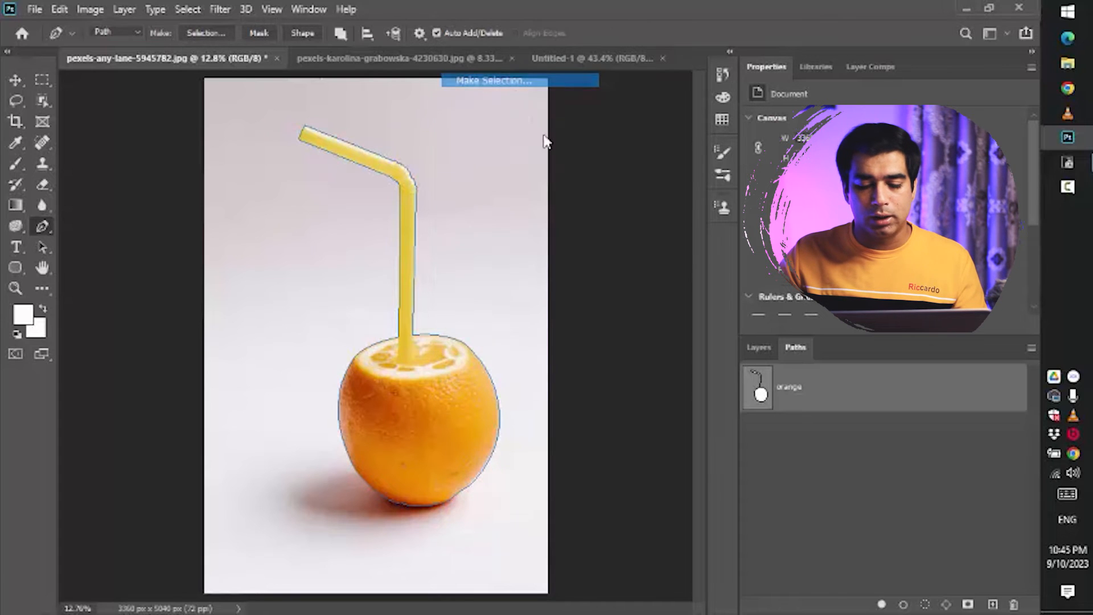
left_click(603, 155)
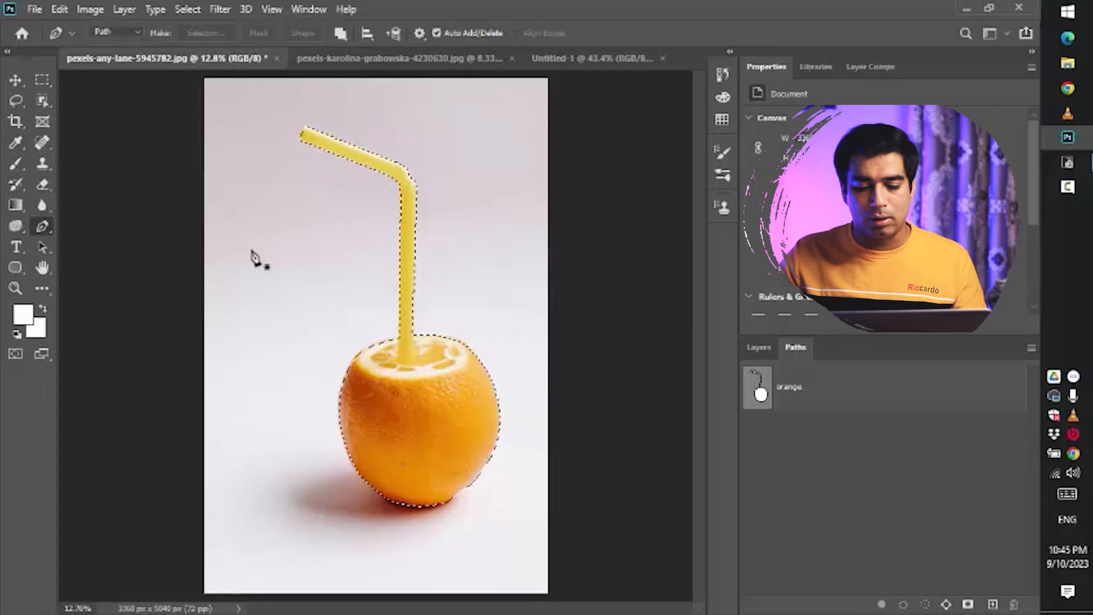
key("ctrl+z")
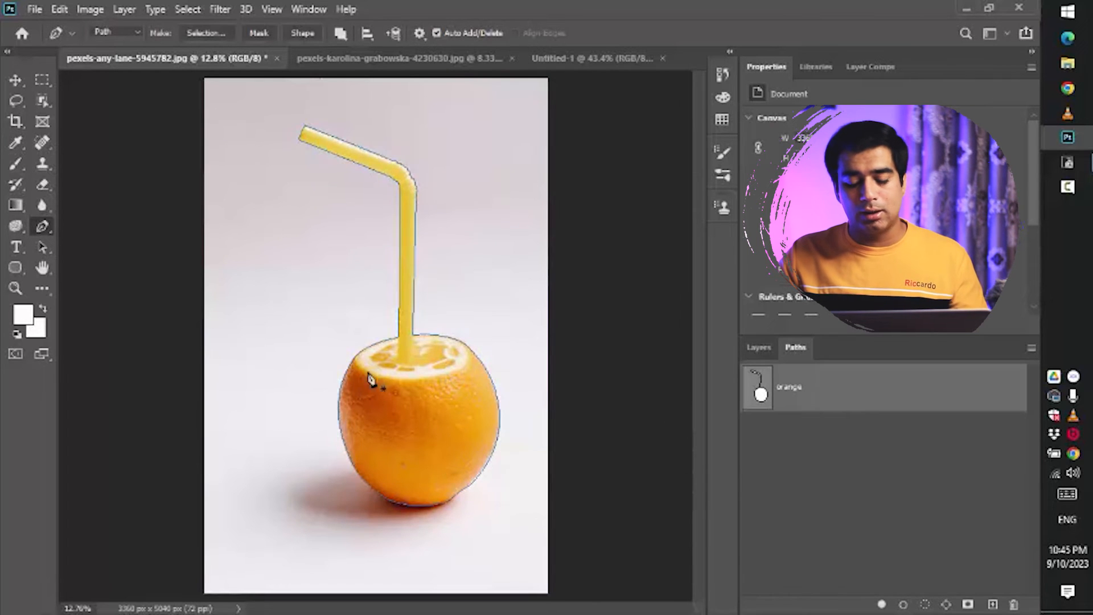
- Load the orange path as a selection, copy it onto a new layer, and hide the background layer
left_click(760, 352)
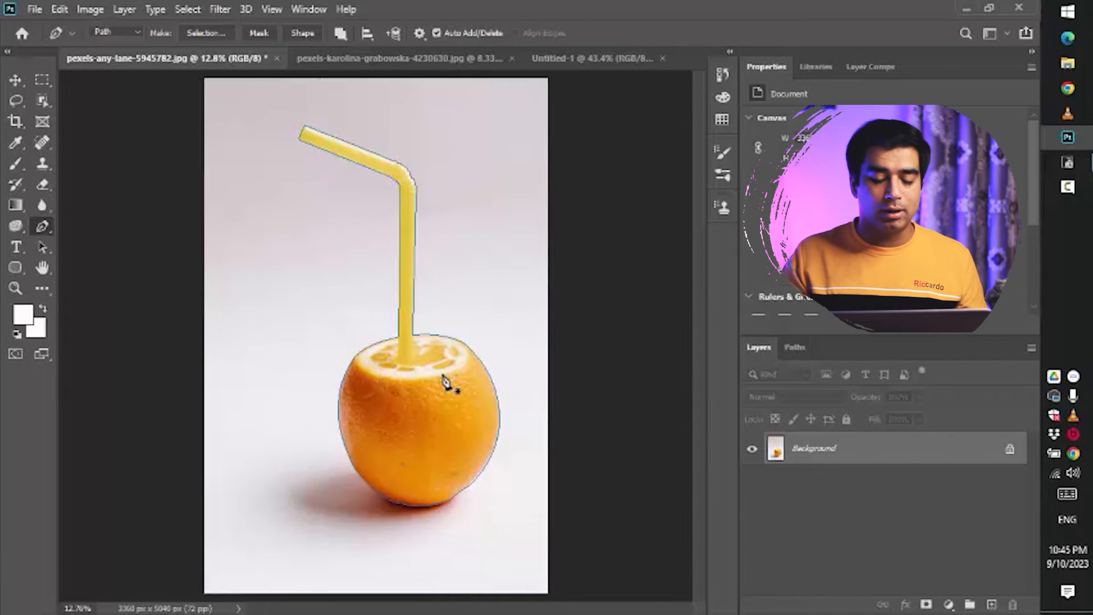
key("ctrl+Return")
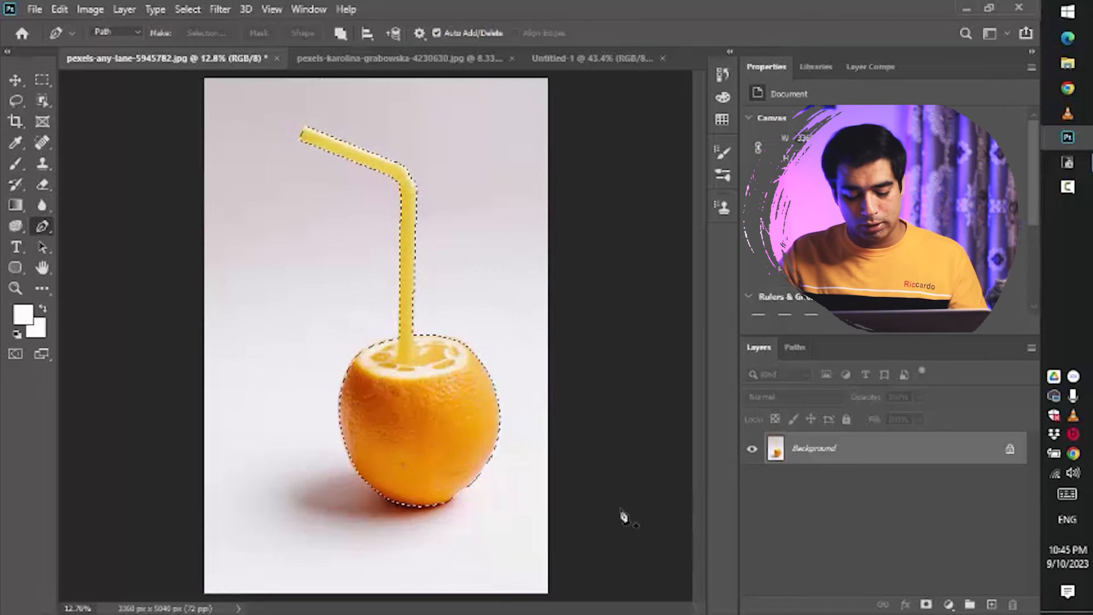
key("ctrl+j")
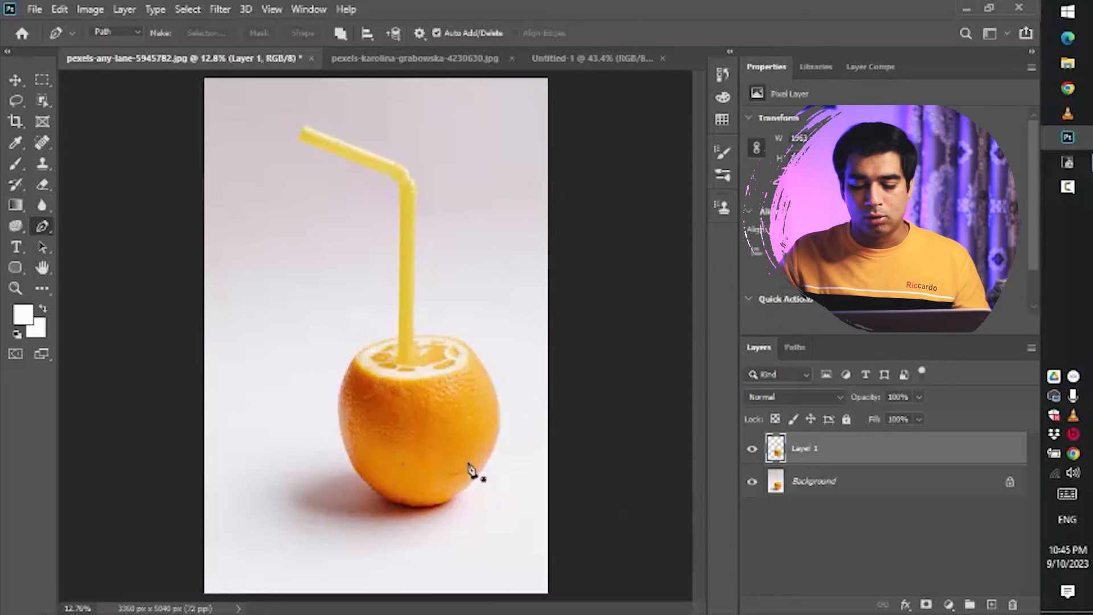
left_click(751, 482)
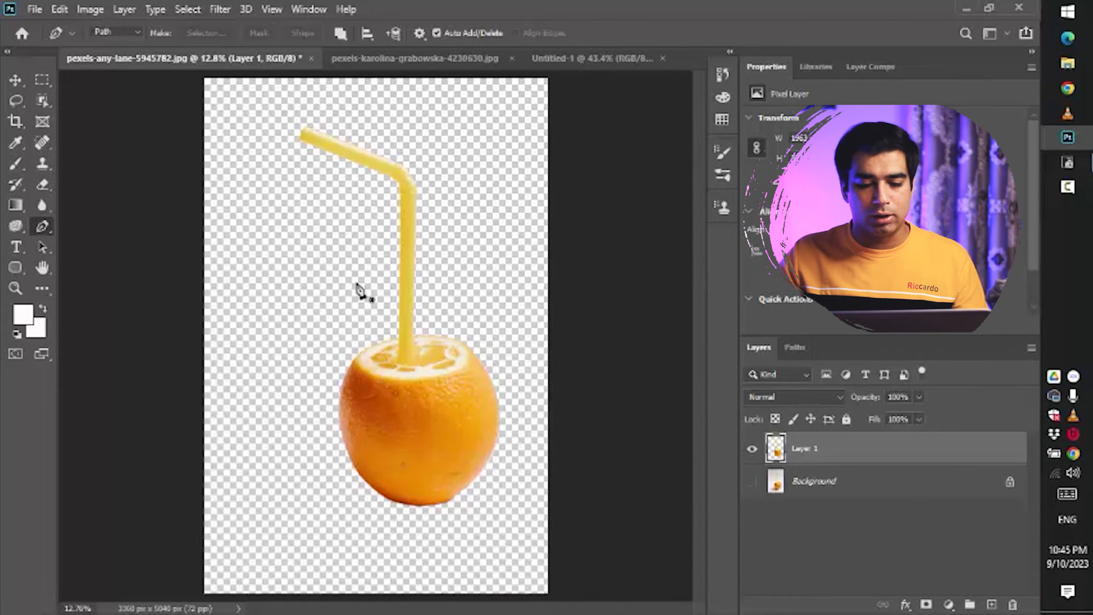
- Switch to the Move tool and undo the copied layer and the background visibility change
key("v")
key("ctrl+z")
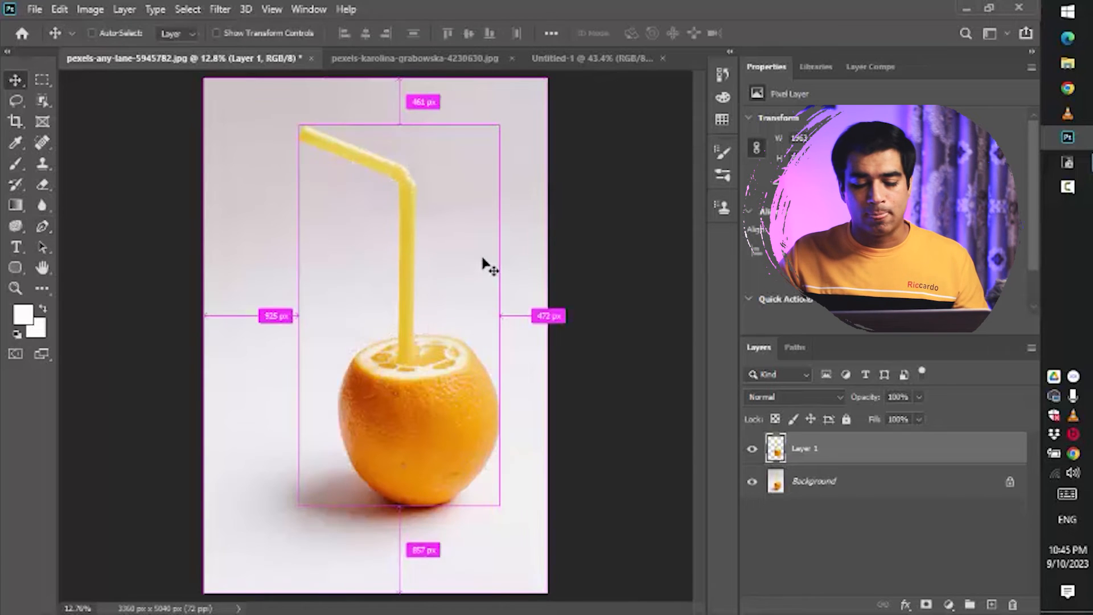
key("ctrl+z")
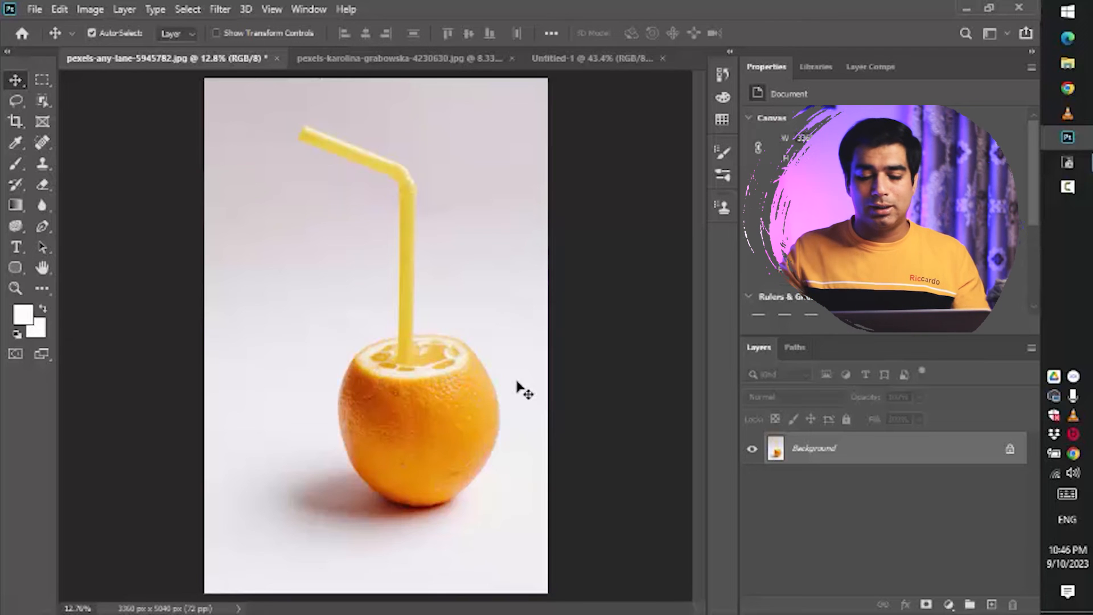
- Show the orange path from the Paths panel, return to the Layers panel, and reselect the Pen tool
left_click(794, 348)
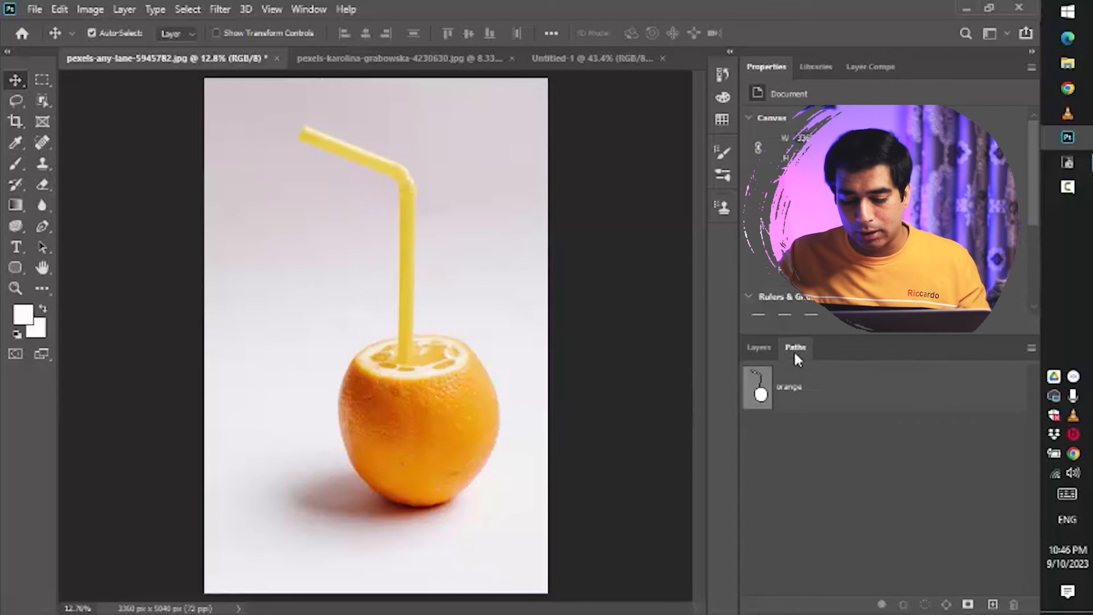
left_click(759, 393)
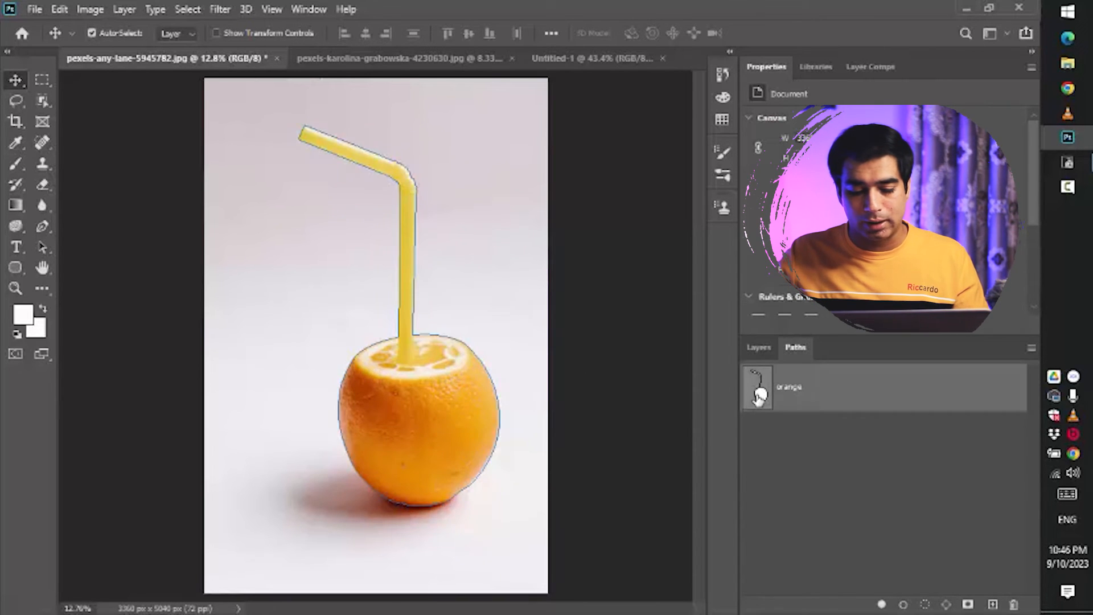
left_click(757, 348)
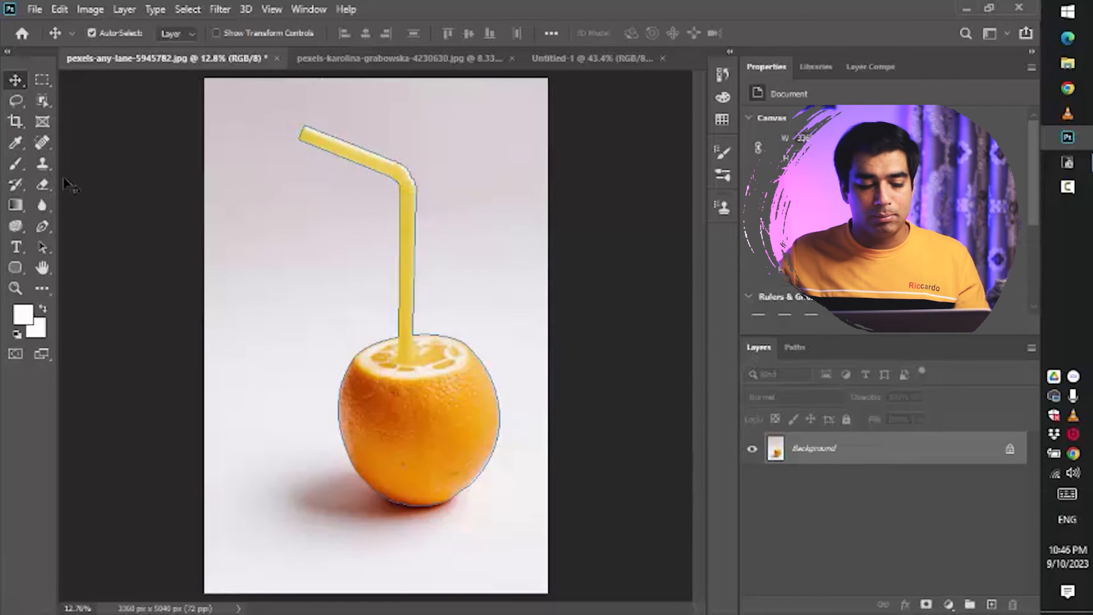
left_click(42, 227)
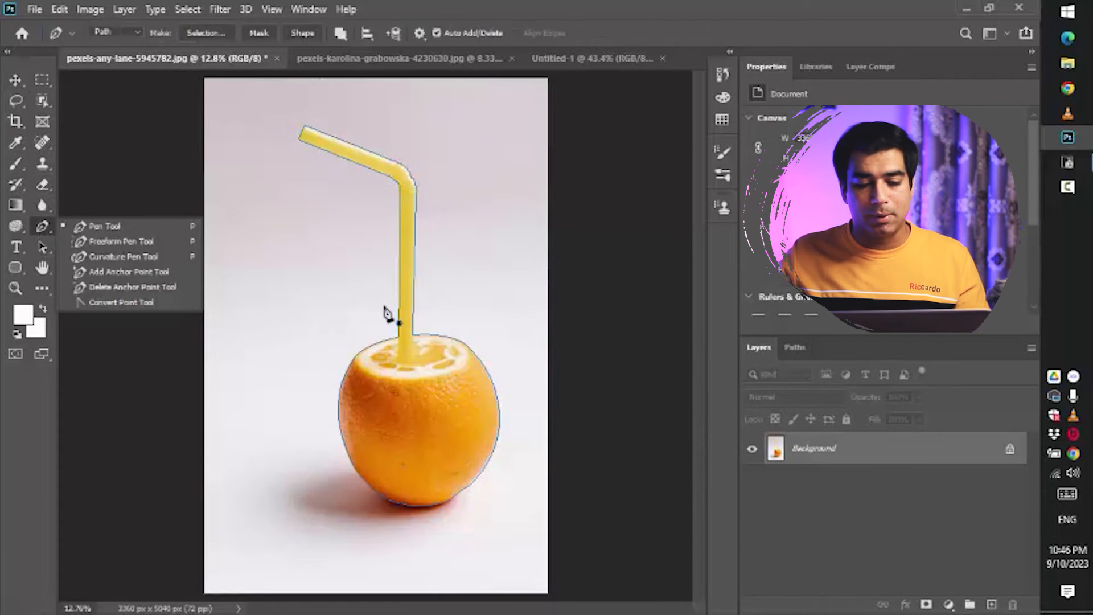
- Create a vector mask from the orange path to cut out the orange and straw
left_click(411, 280)
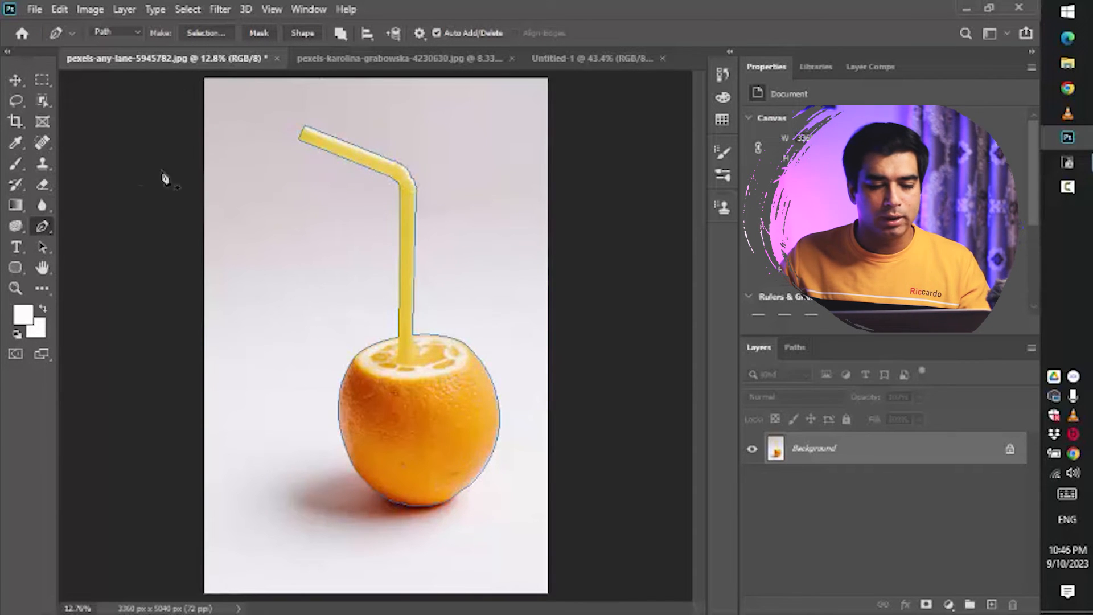
left_click(258, 33)
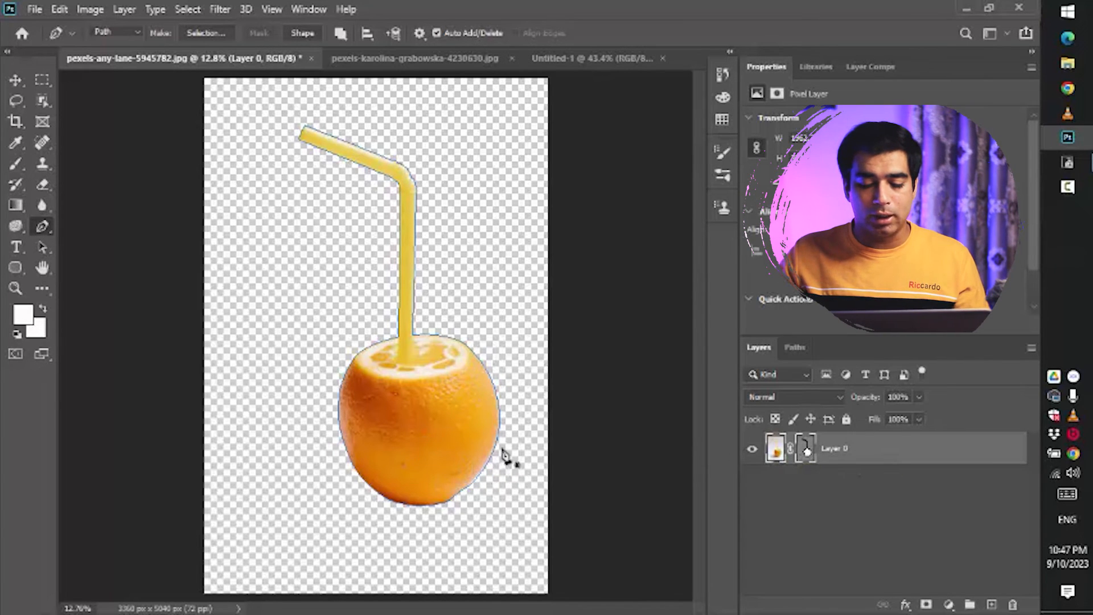
- Zoom in on the orange's lower edge and toggle the vector mask off and on to compare
key("z")
left_click_drag(498, 419, 626, 518)
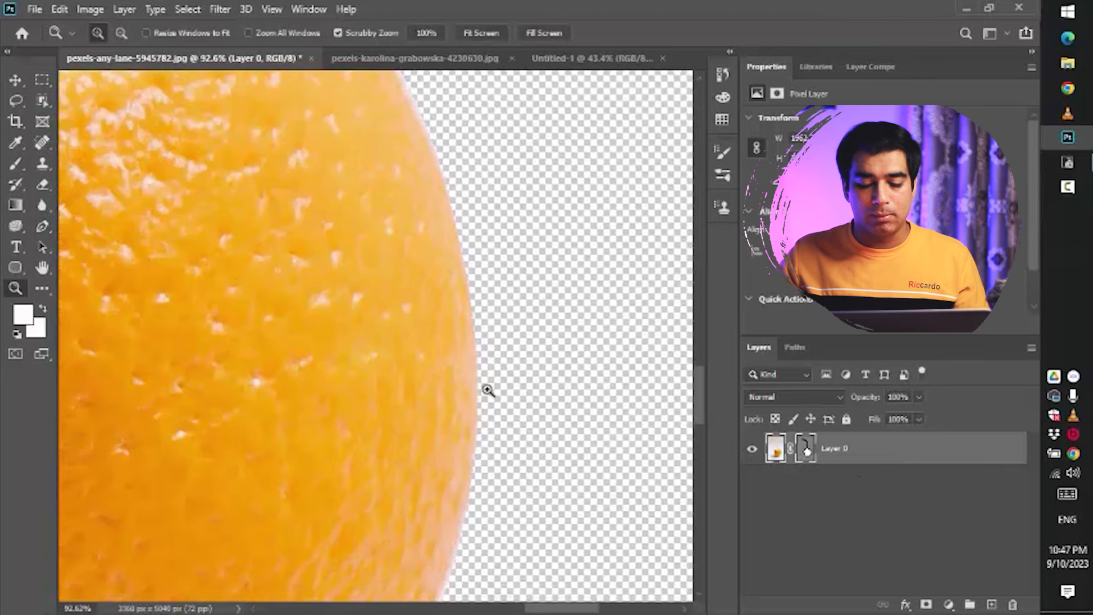
left_click_drag(488, 389, 460, 418)
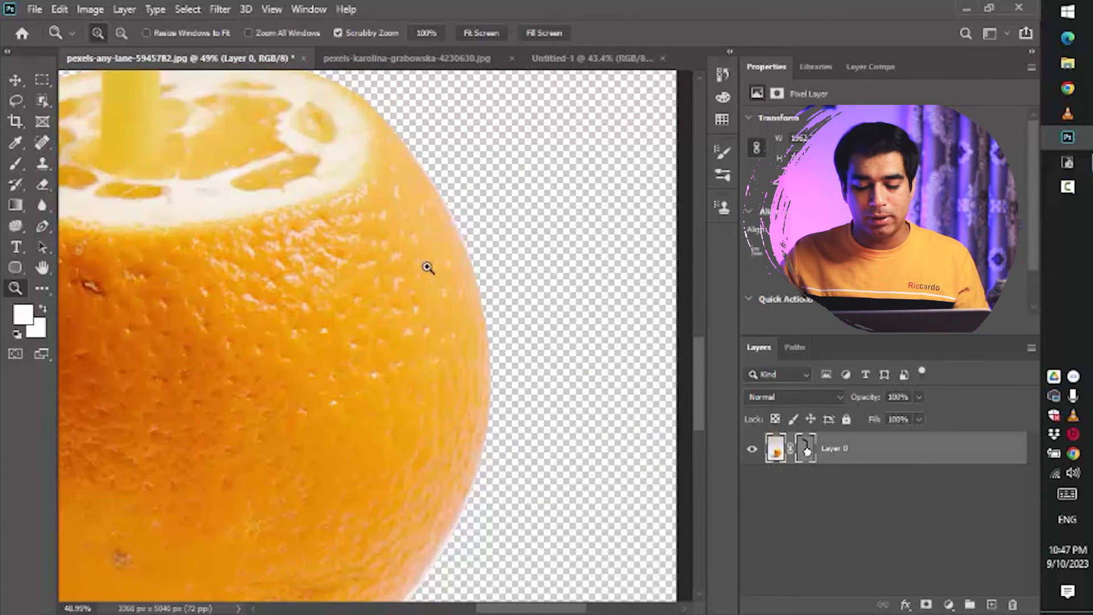
left_click(804, 447)
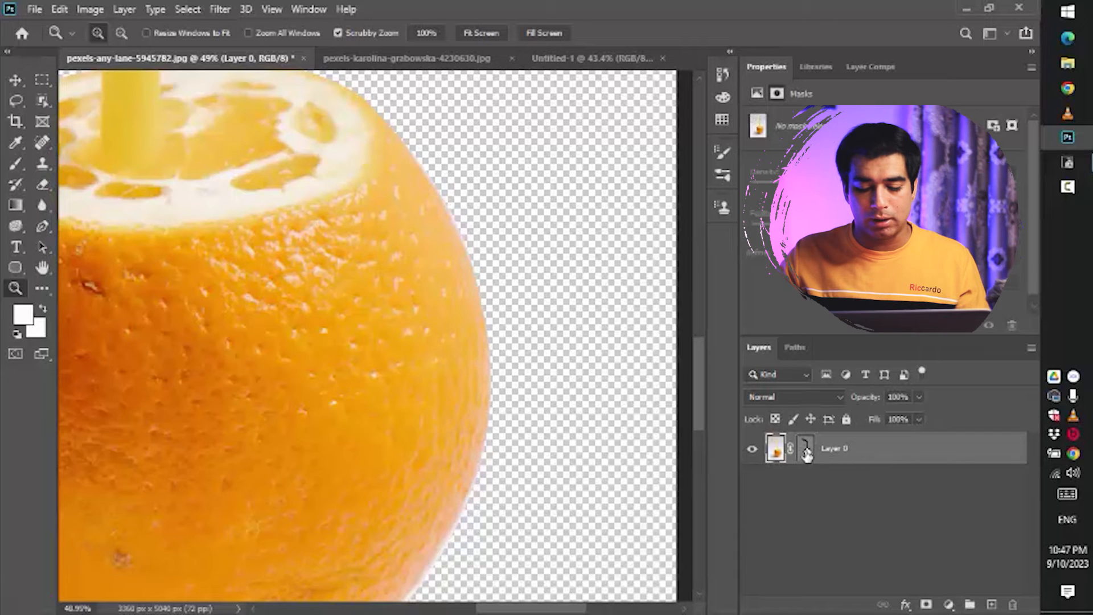
left_click_drag(481, 468, 470, 382)
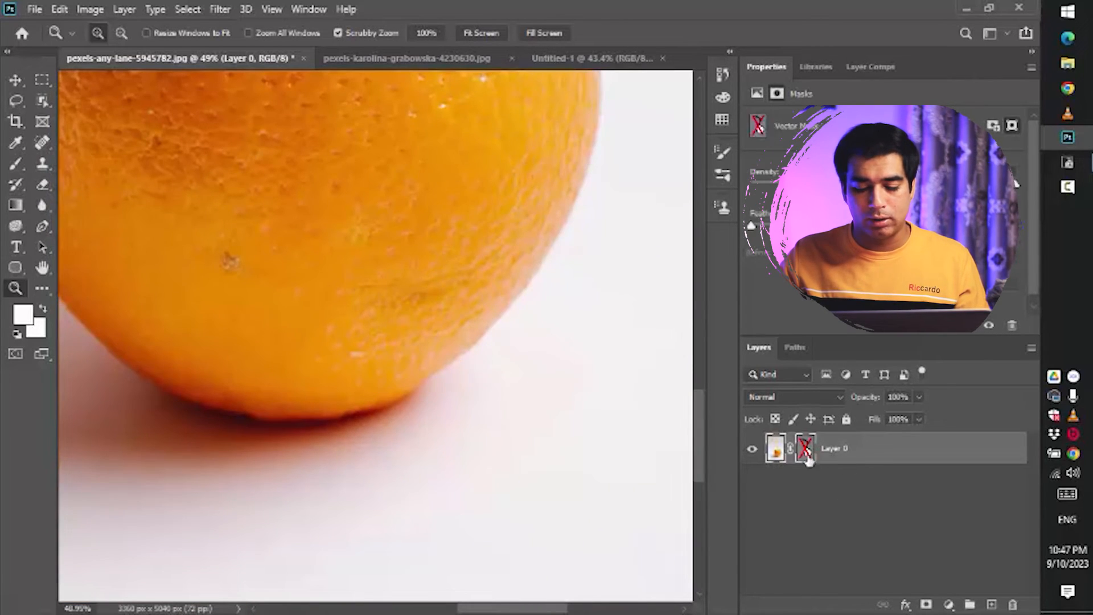
left_click(806, 451, "shift")
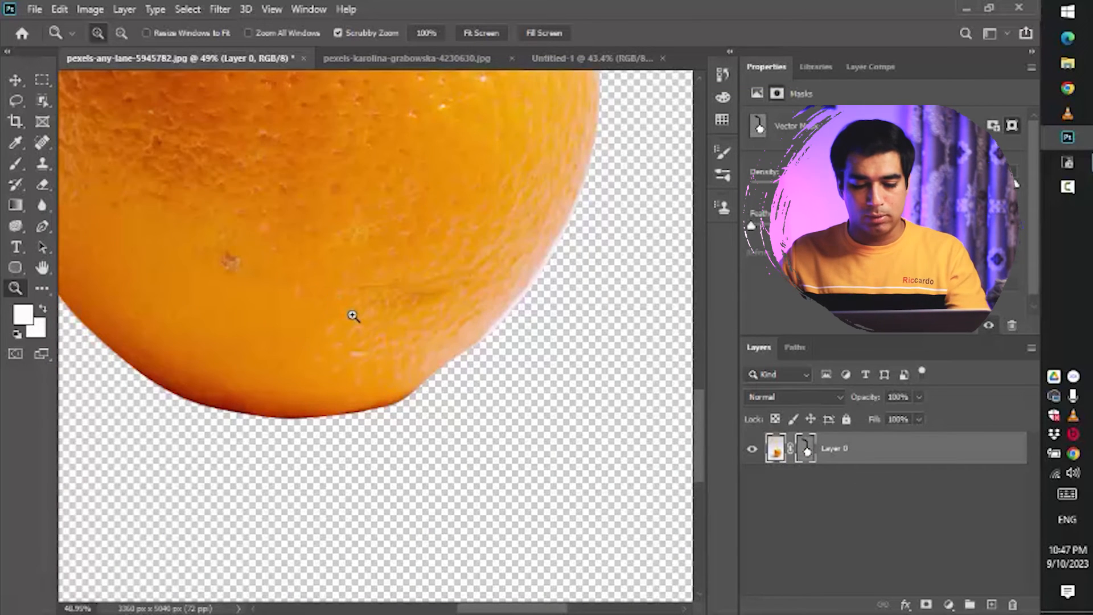
- Try reshaping an anchor on the orange's edge with the Convert Point Tool, then undo the change
key("p")
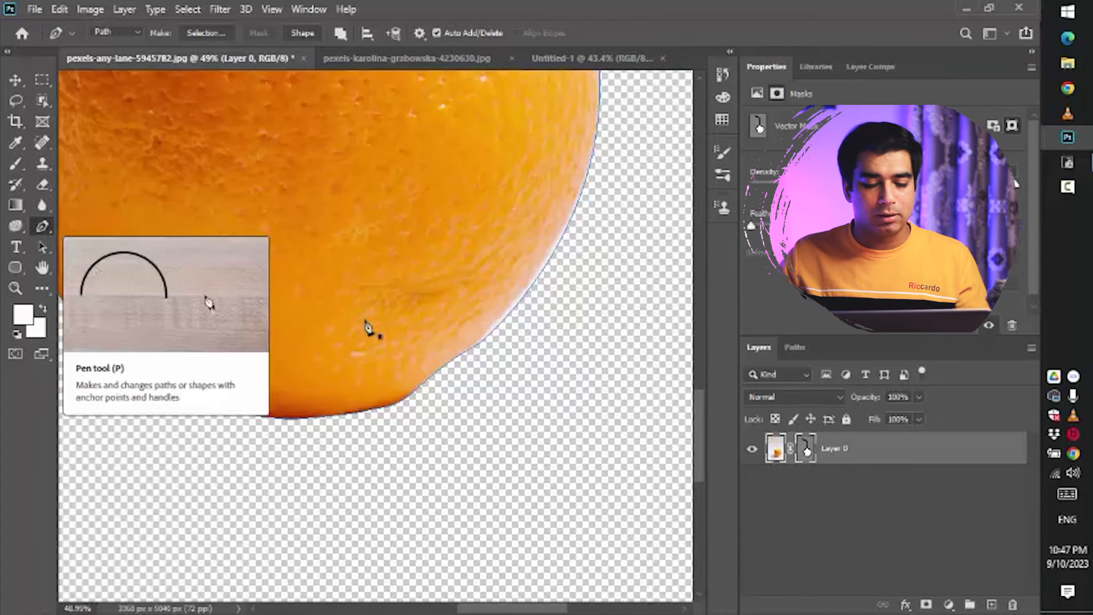
right_click(43, 228)
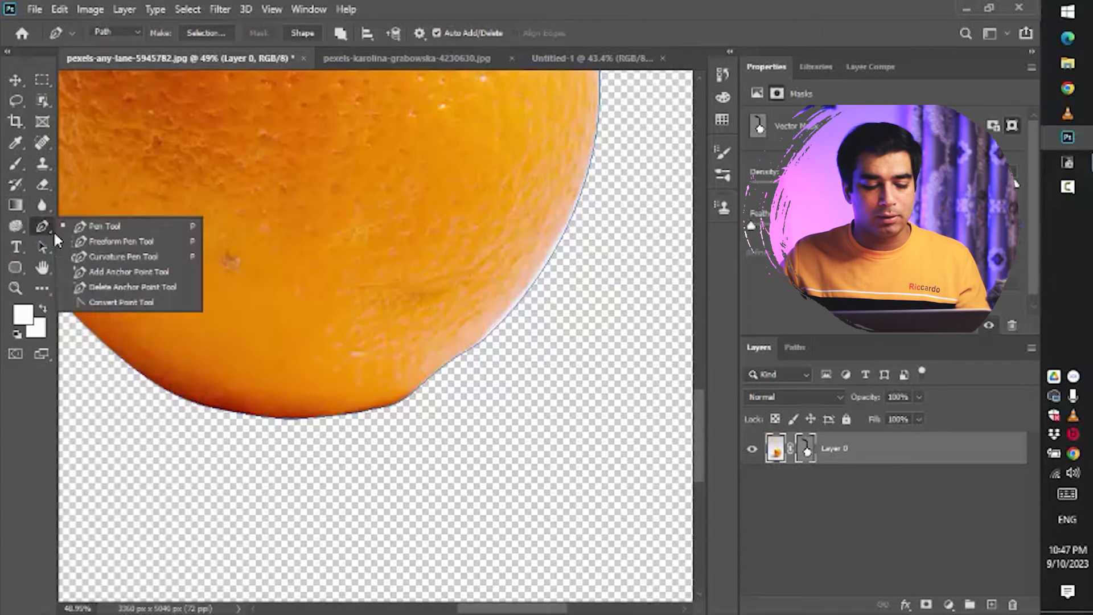
left_click(132, 305)
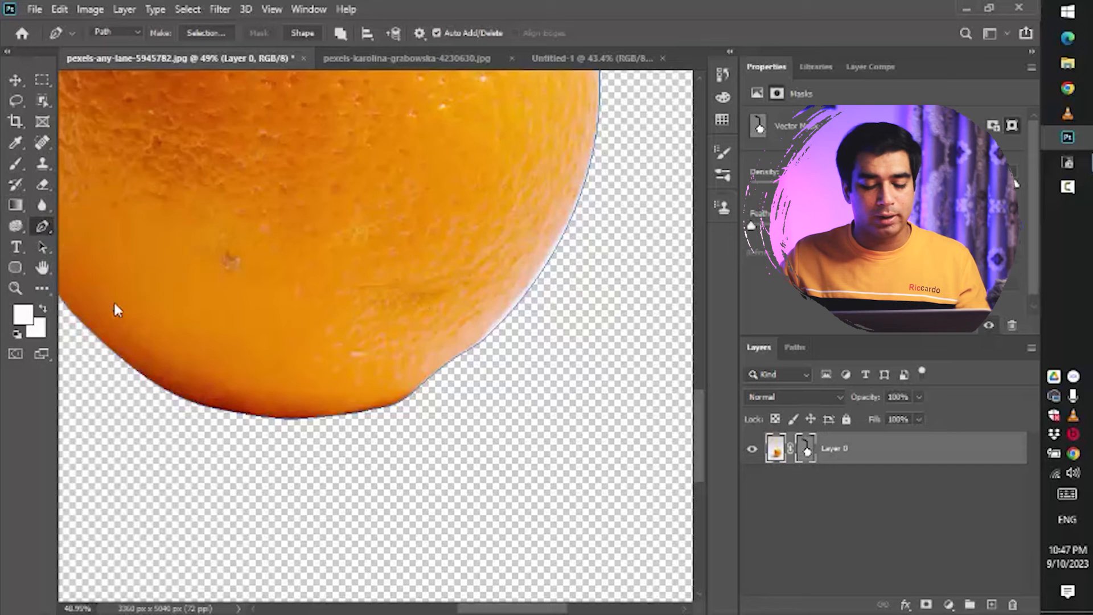
left_click(541, 278)
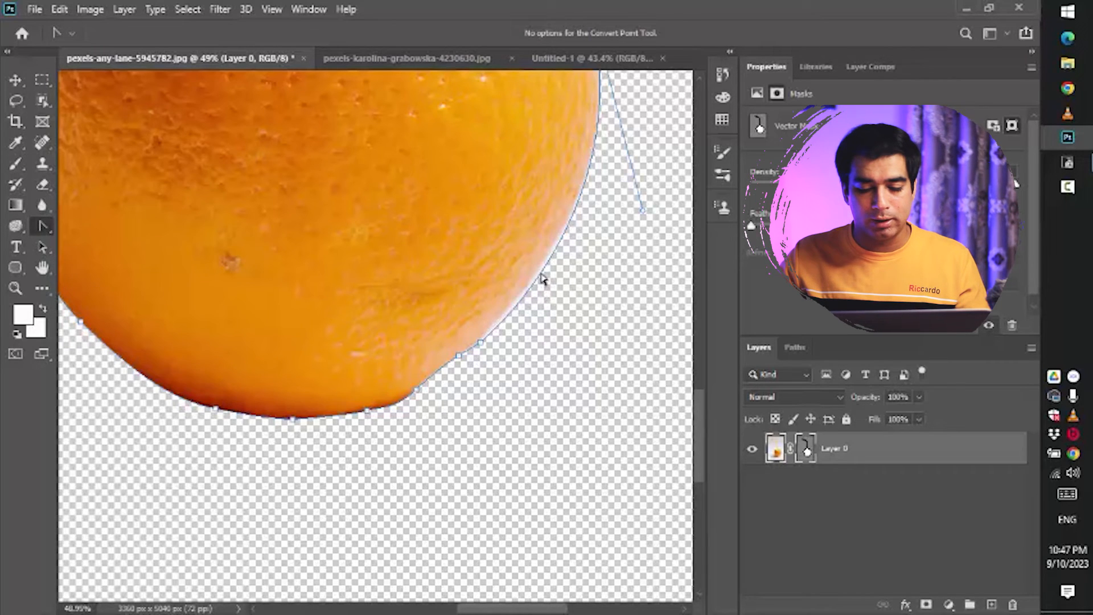
left_click_drag(516, 312, 576, 373)
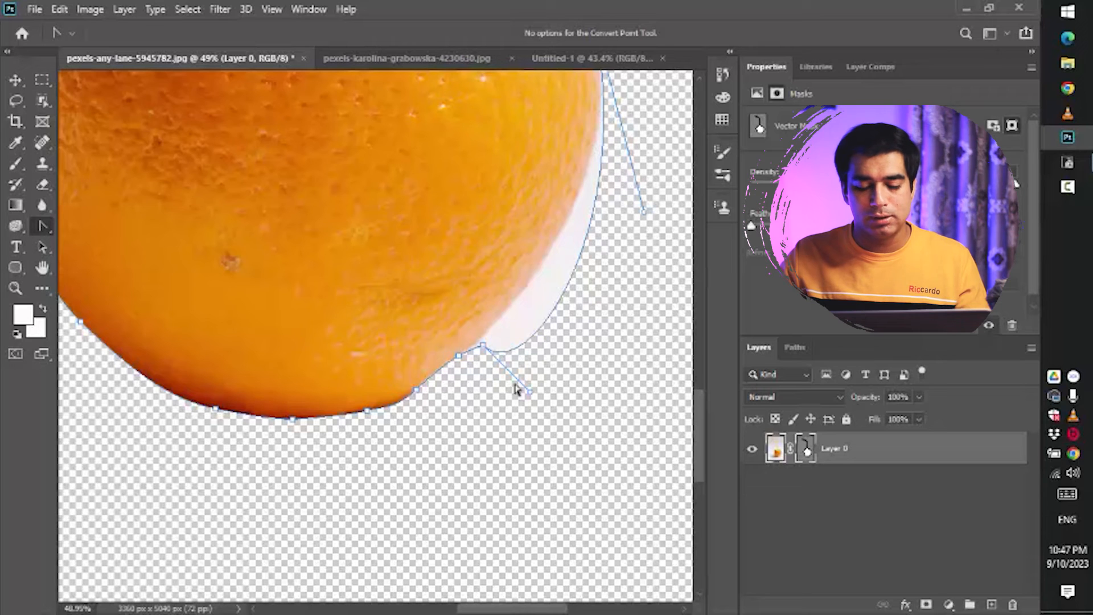
key("ctrl+z")
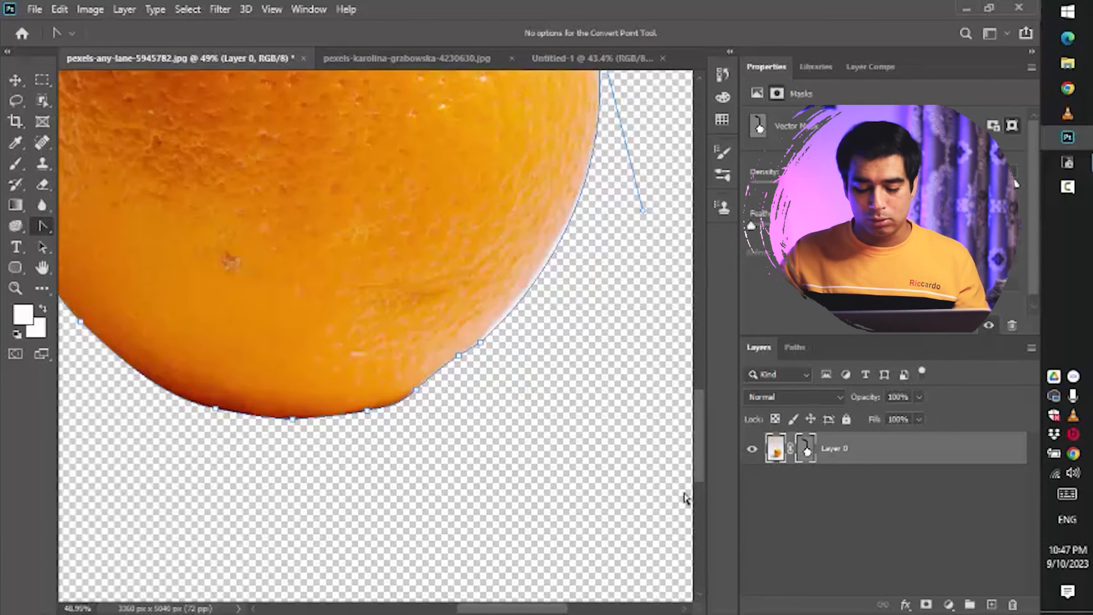
- Fit the image on screen, disable the layer's vector mask and delete it
key("ctrl+0")
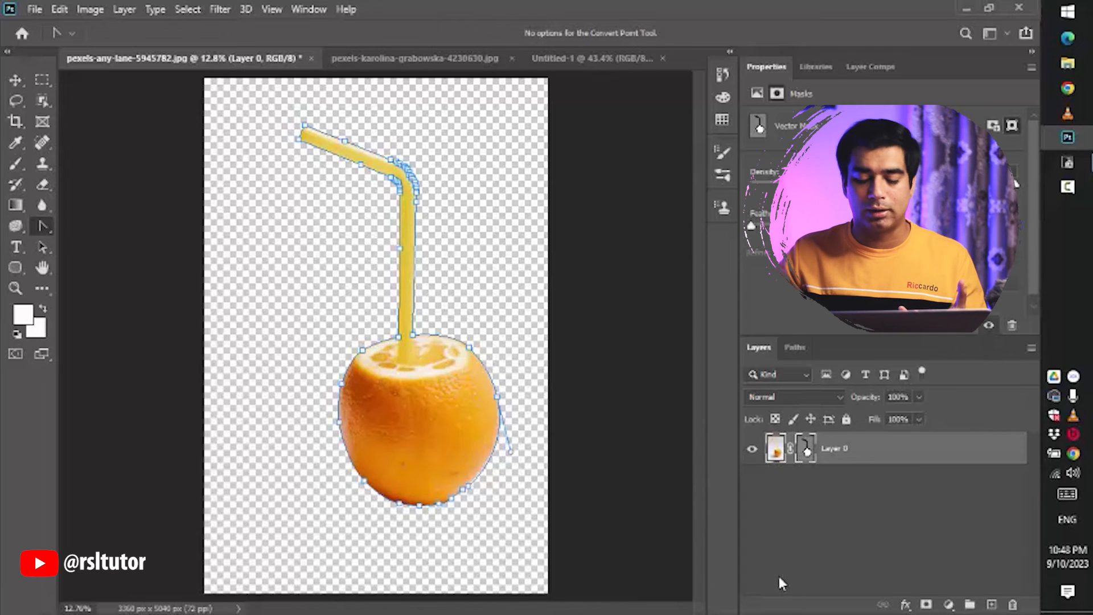
right_click(829, 487)
left_click(801, 462)
left_click(888, 455)
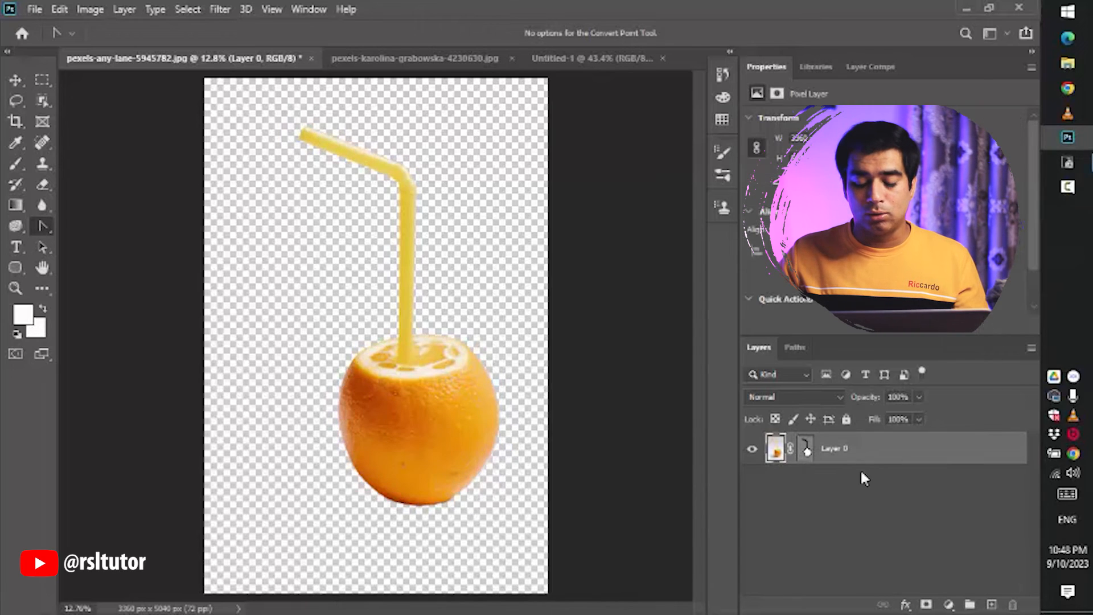
left_click(806, 448, "shift")
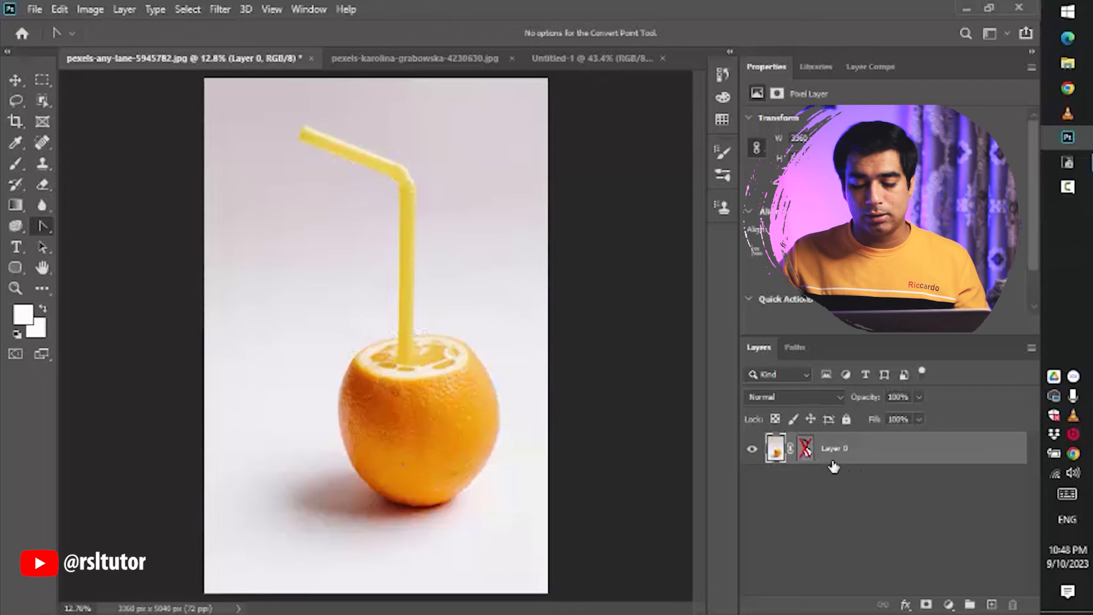
right_click(806, 455)
left_click(849, 481)
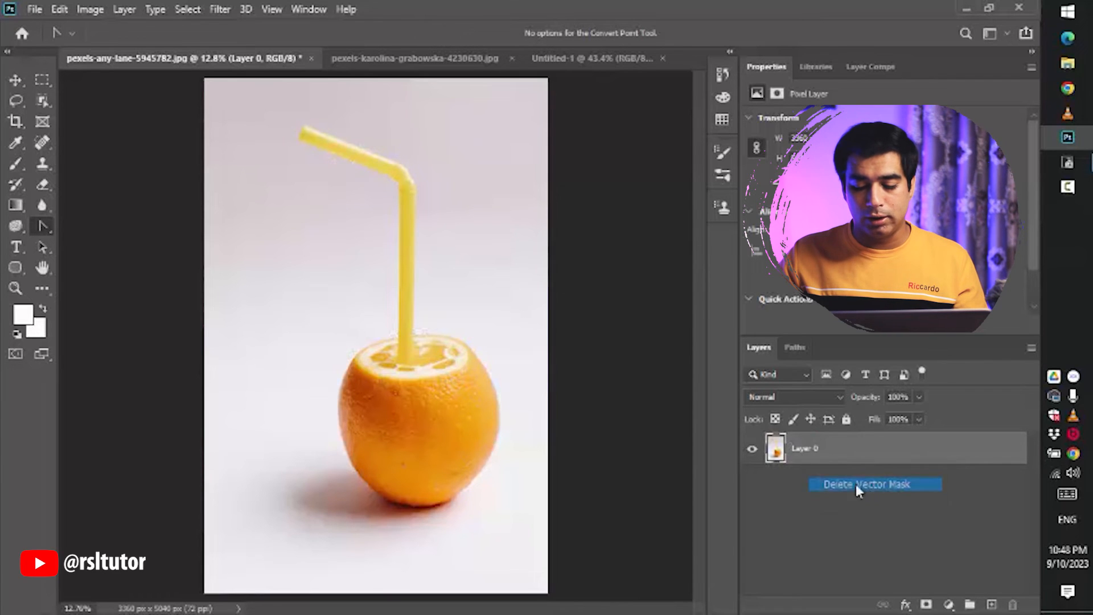
- Load the orange path as a selection from the Paths panel, then deselect it
left_click(794, 347)
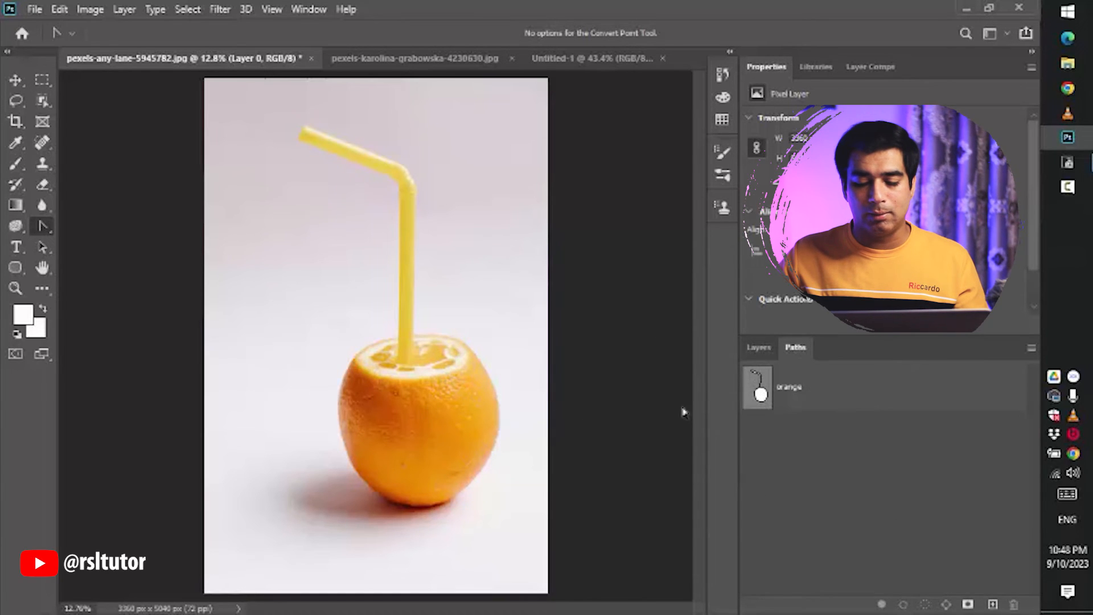
left_click(760, 393, "ctrl")
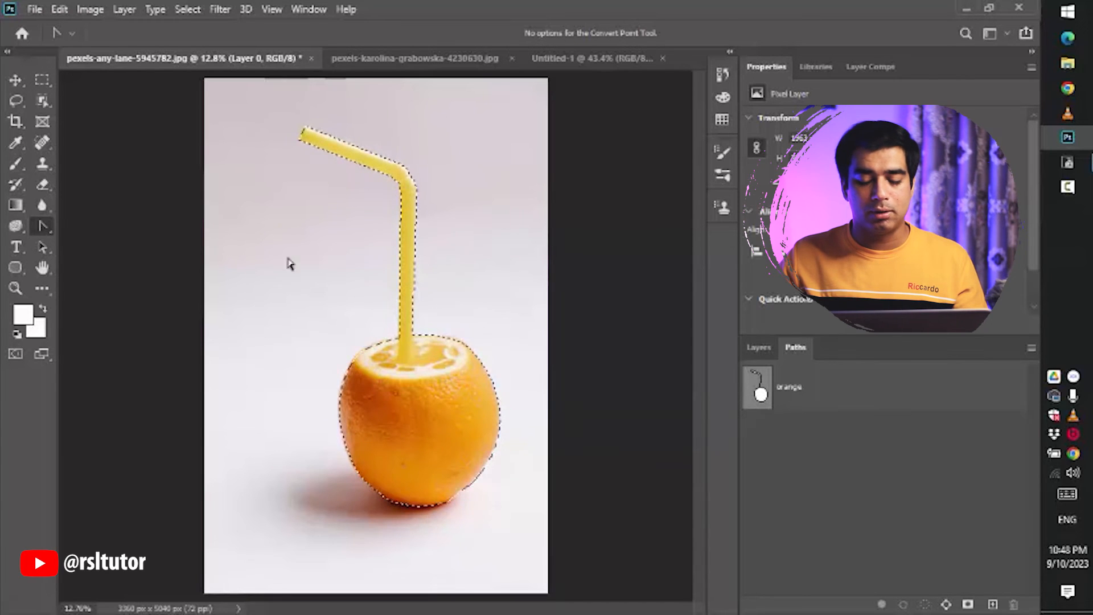
key("ctrl+d")
- Switch to the Freeform Pen Tool and draw a freehand closed path to the left of the straw
key("p")
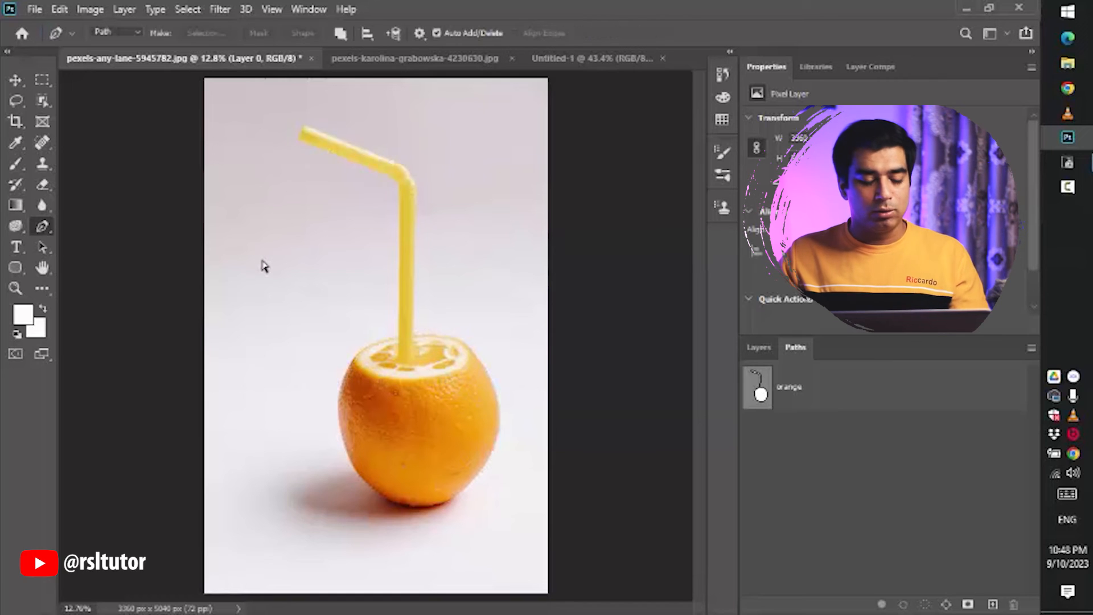
key("shift+p")
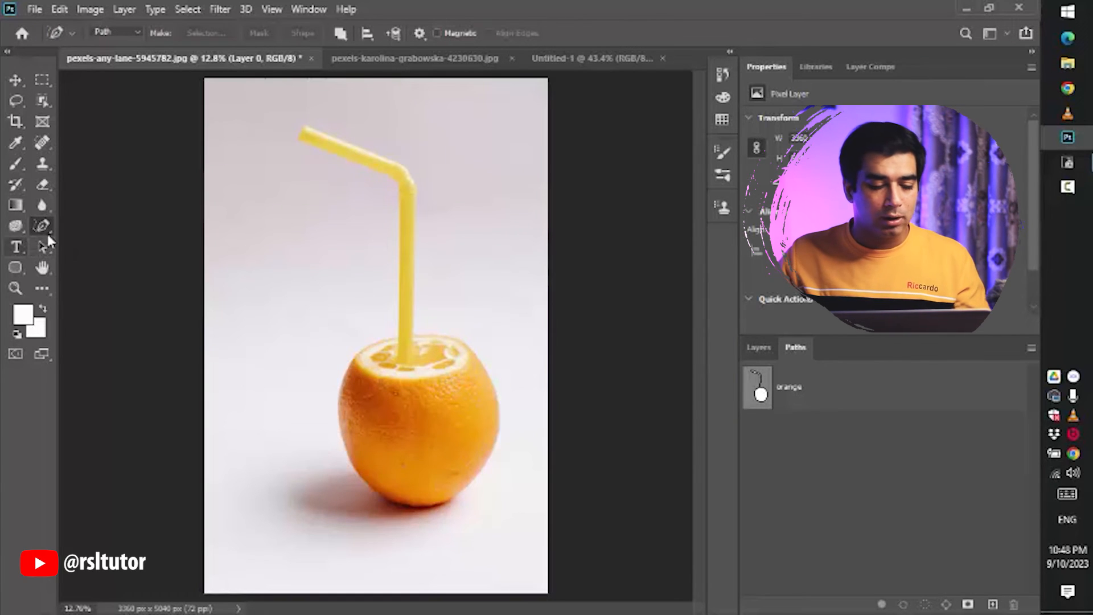
right_click(42, 226)
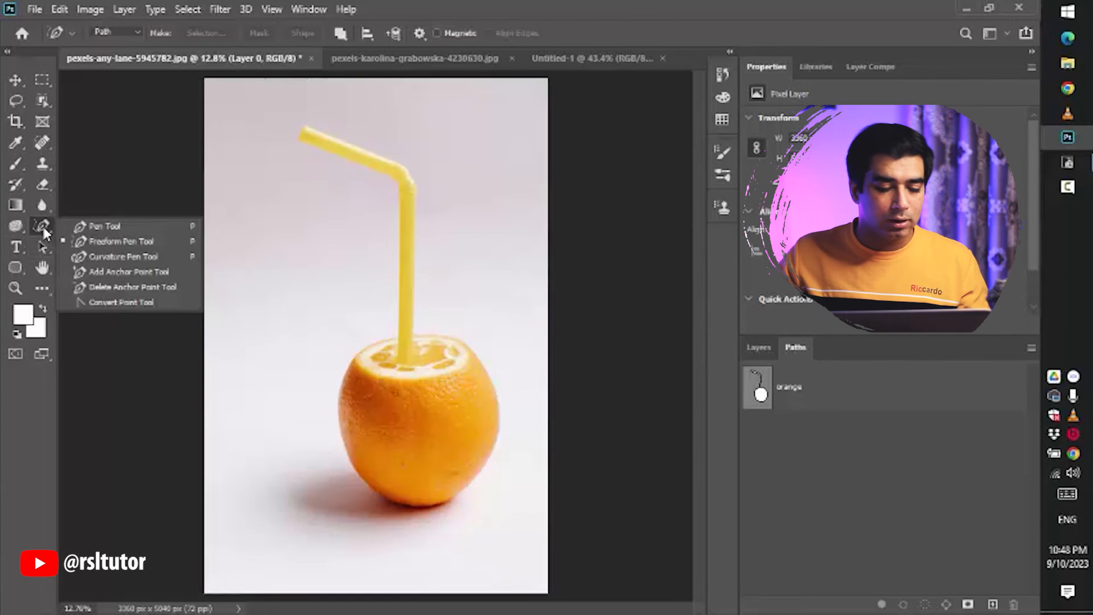
left_click(115, 242)
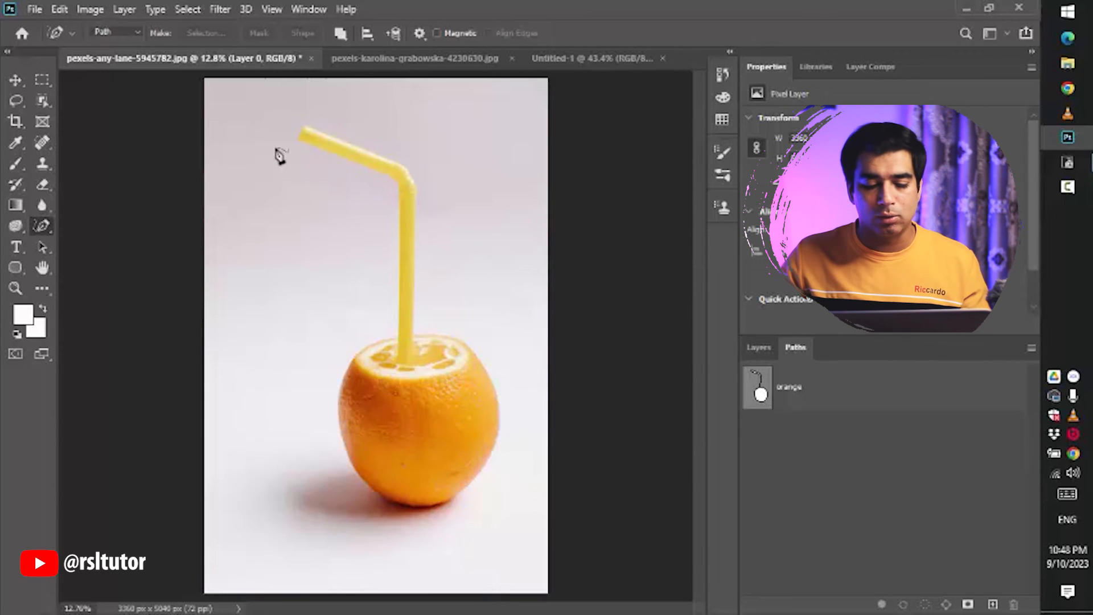
mouse_move(286, 208)
left_mouse_down()
mouse_move(326, 200)
mouse_move(317, 237)
mouse_move(358, 256)
mouse_move(352, 307)
mouse_move(251, 279)
mouse_move(221, 246)
mouse_move(257, 217)
mouse_move(250, 126)
mouse_move(289, 206)
left_mouse_up()
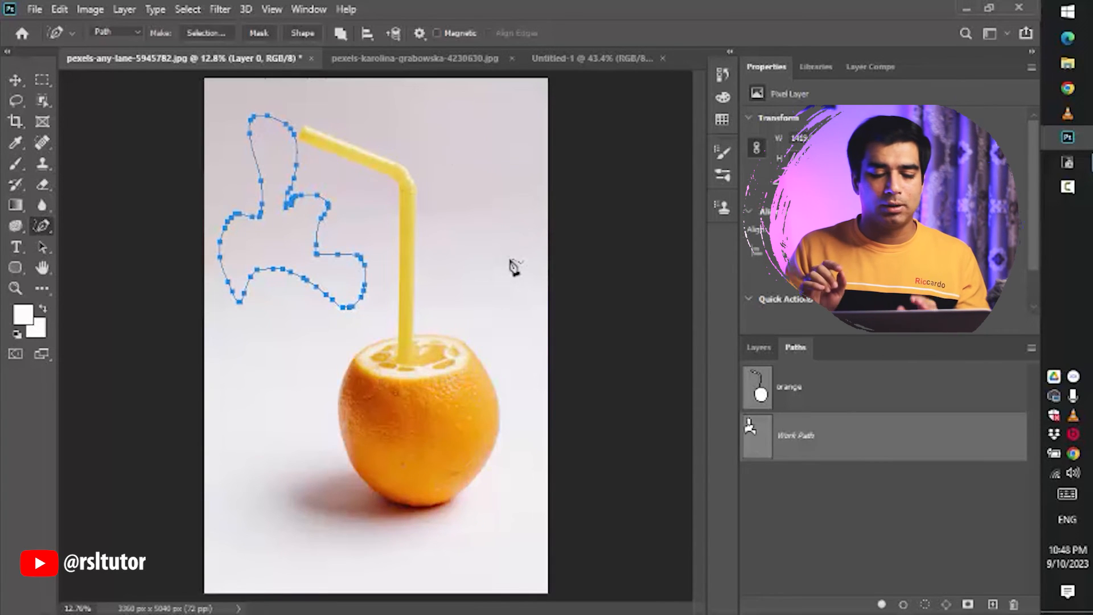
- Draw a second freehand path around the straw's top, then delete the freehand work paths
mouse_move(482, 135)
left_mouse_down()
mouse_move(512, 155)
mouse_move(494, 171)
mouse_move(510, 203)
mouse_move(500, 249)
mouse_move(469, 209)
mouse_move(425, 212)
mouse_move(399, 181)
mouse_move(378, 106)
mouse_move(416, 87)
mouse_move(457, 110)
mouse_move(483, 91)
mouse_move(492, 113)
mouse_move(482, 135)
left_mouse_up()
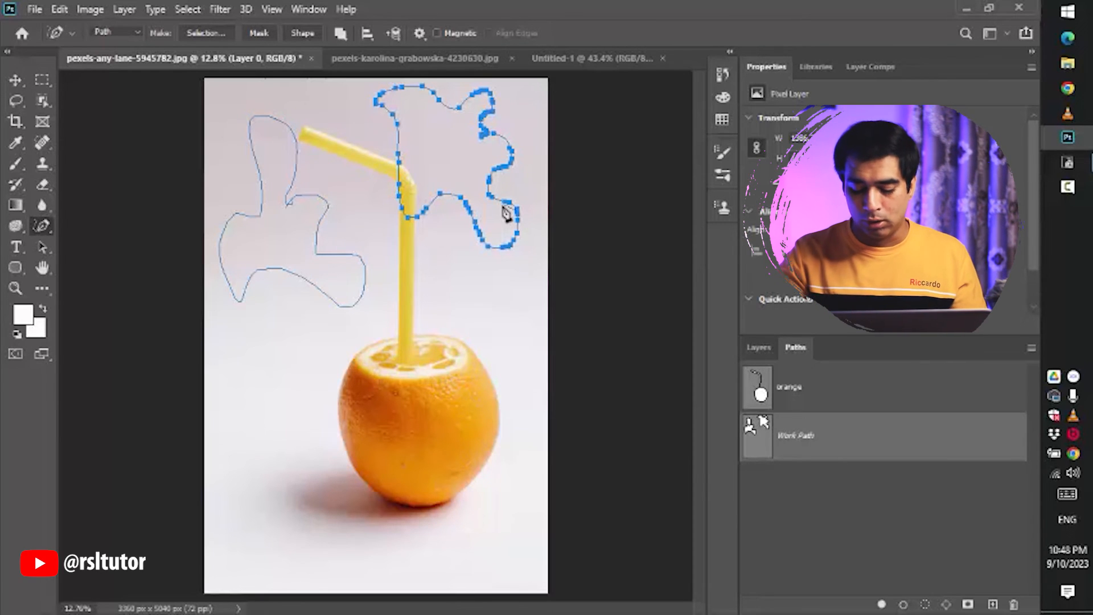
key("Delete")
key("Delete")
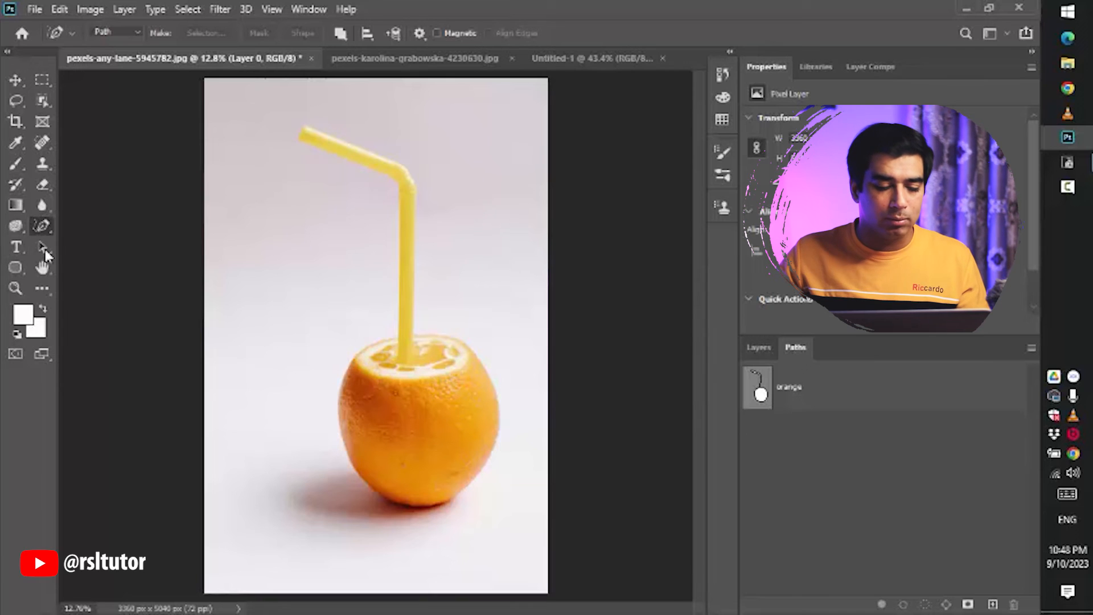
- With the Curvature Pen Tool, draw a curve from left of the straw to its bend, removing and undoing the extra points
right_click(44, 225)
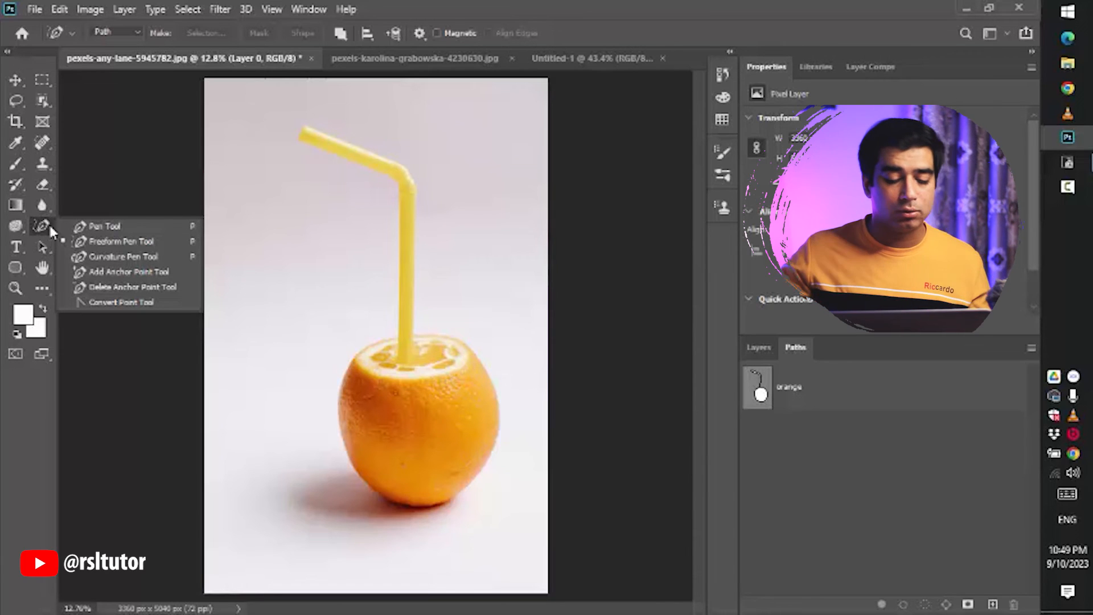
left_click(94, 257)
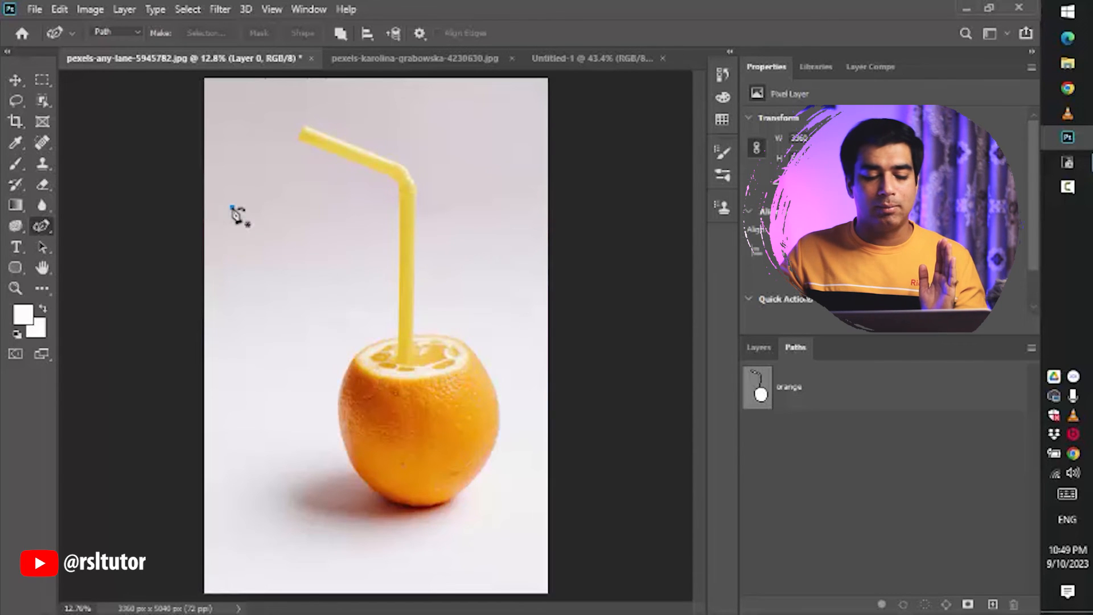
left_click(232, 207)
left_click(396, 208)
left_click(369, 312)
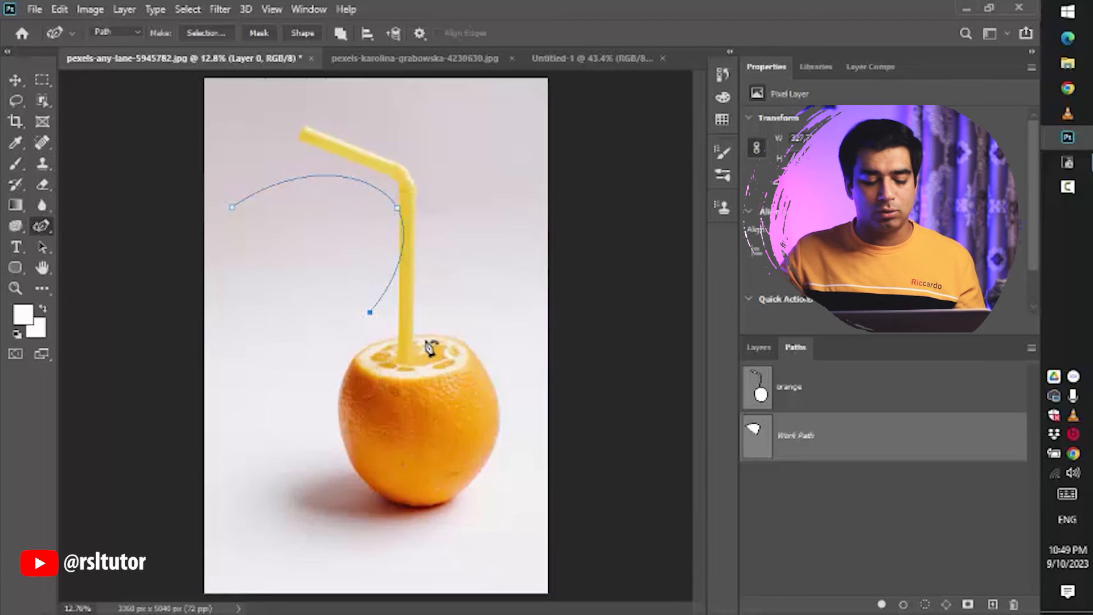
key("Delete")
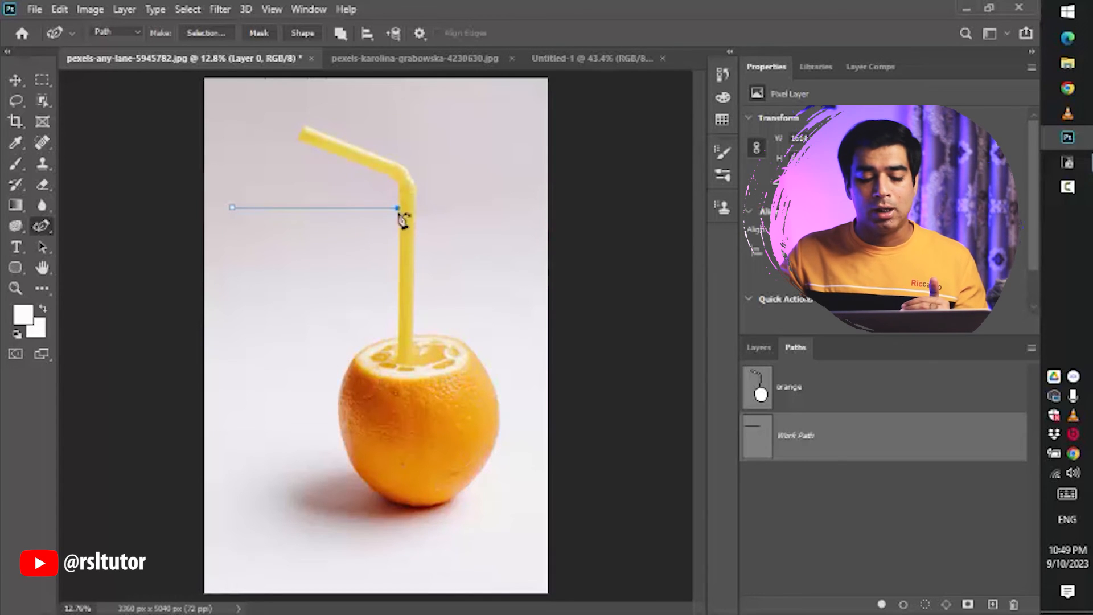
left_click(425, 316)
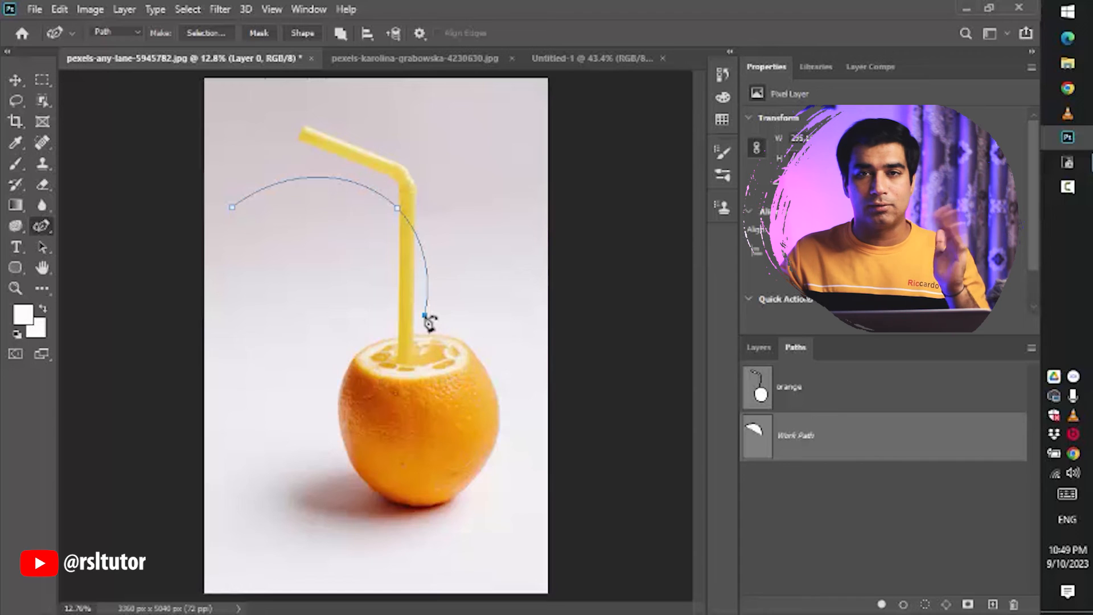
key("ctrl+z")
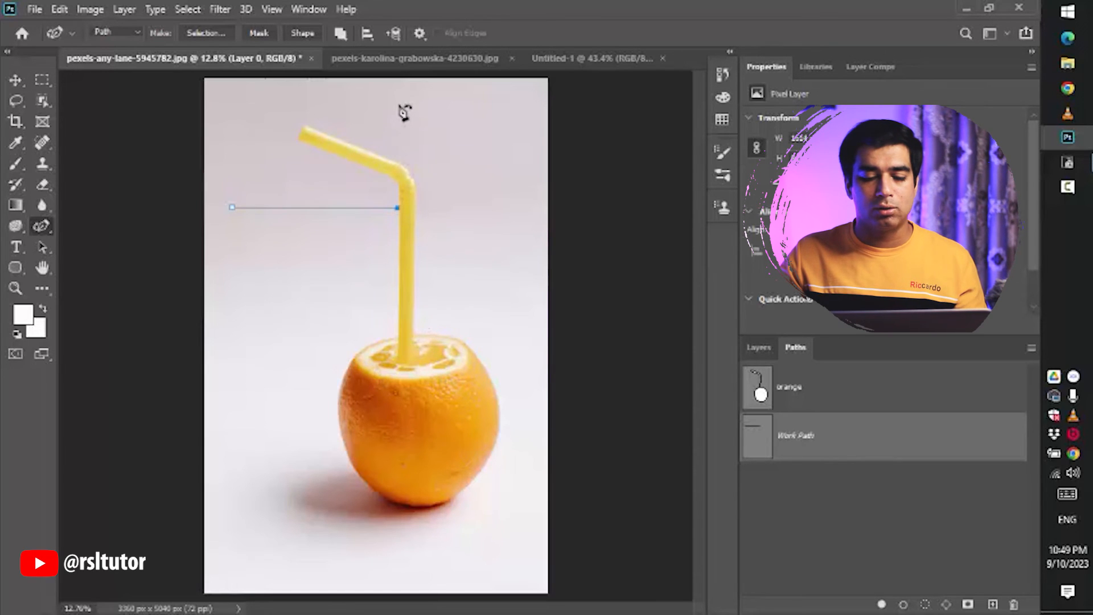
- Extend the curvature path with points above the straw's top and to its right, undoing one stray point
left_click(404, 95)
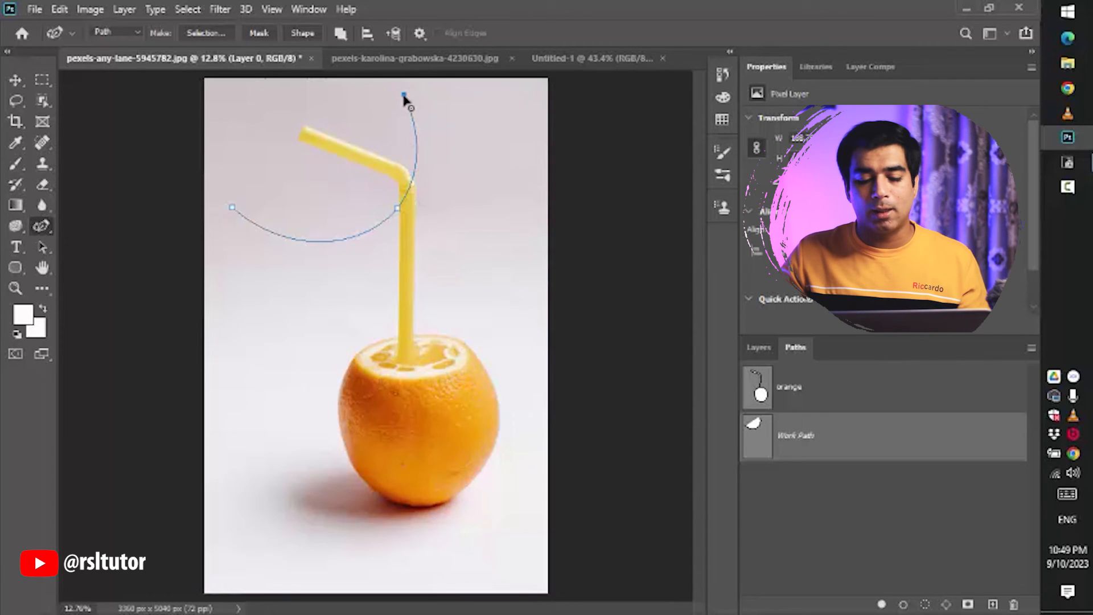
left_click(269, 134)
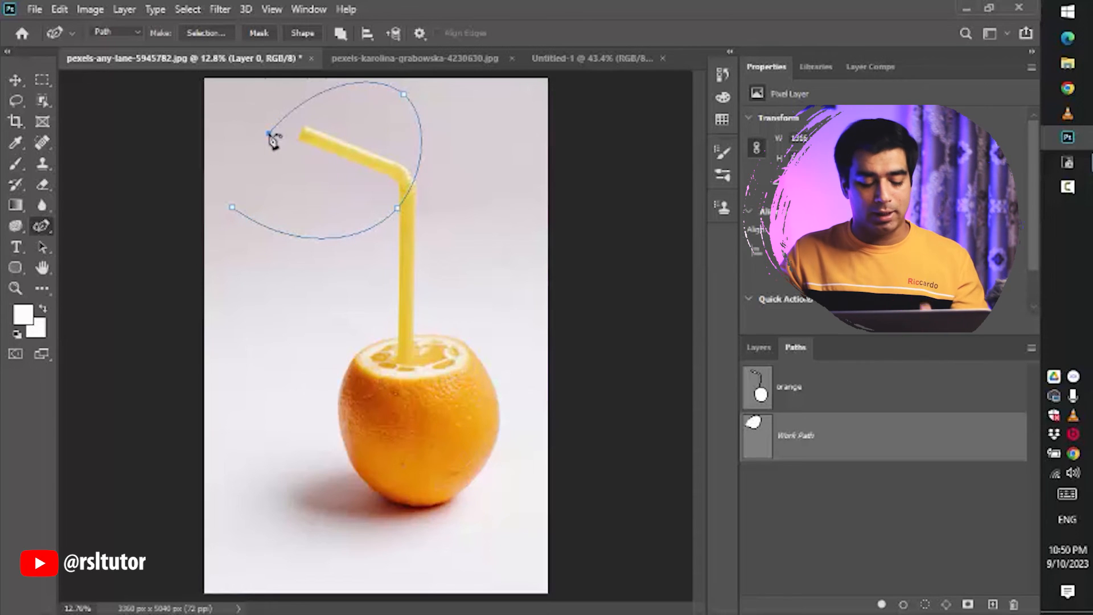
key("ctrl+z")
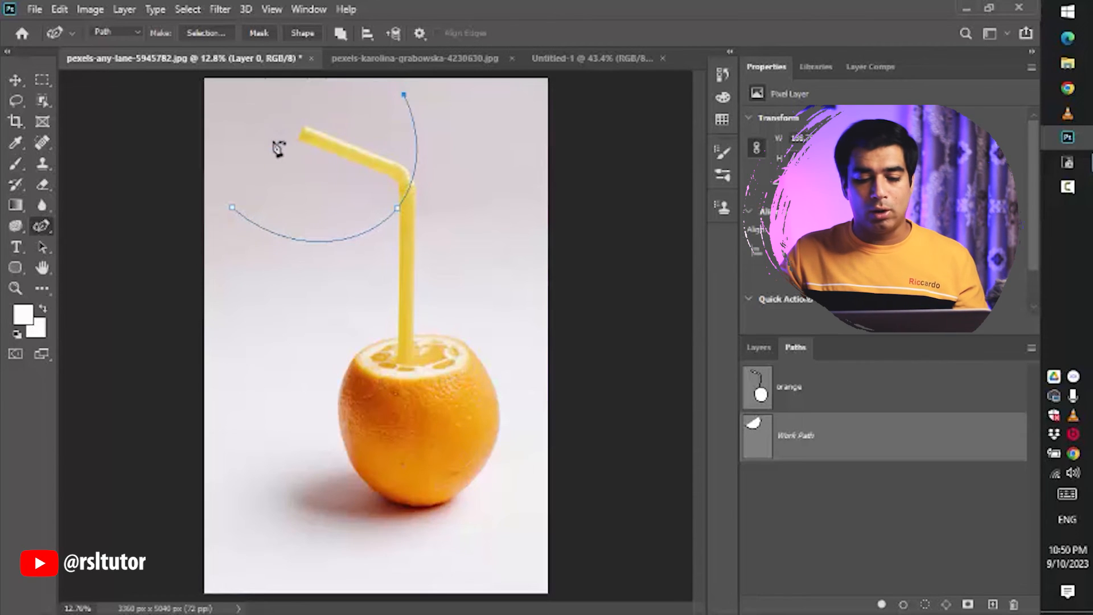
left_click(514, 127)
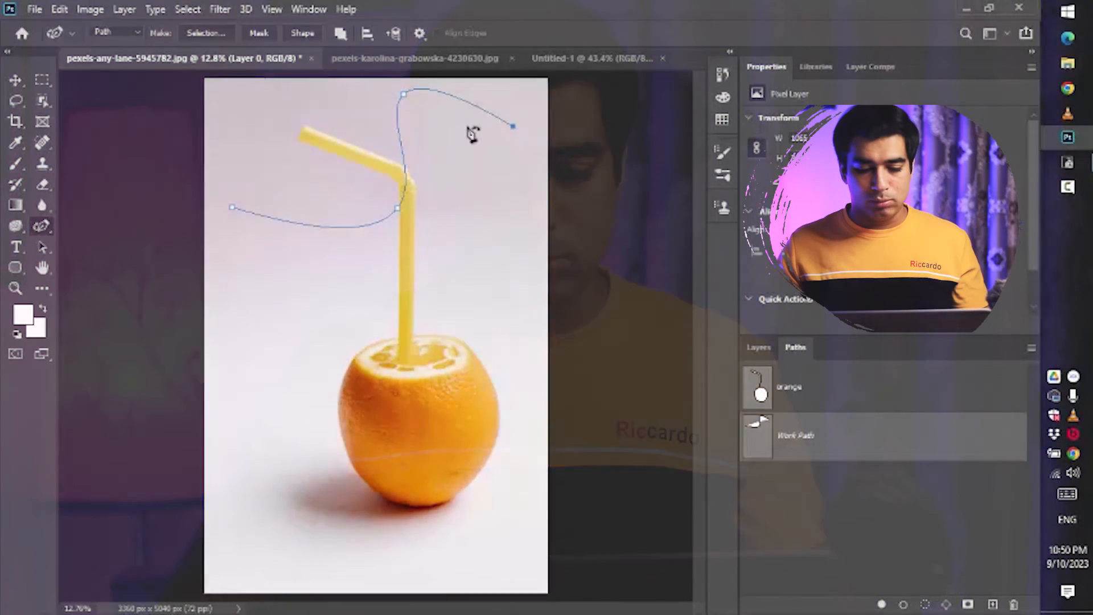
- Save the work path under the name curvature
scroll(471, 134, "up", 2)
scroll(464, 160, "up", 3)
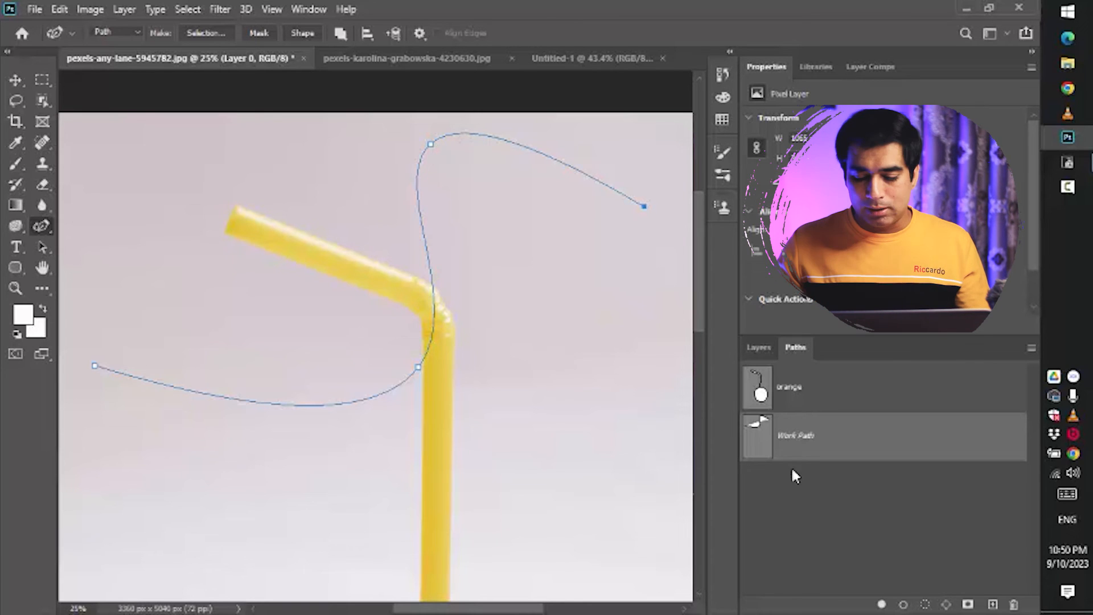
double_click(793, 436)
type("curvature")
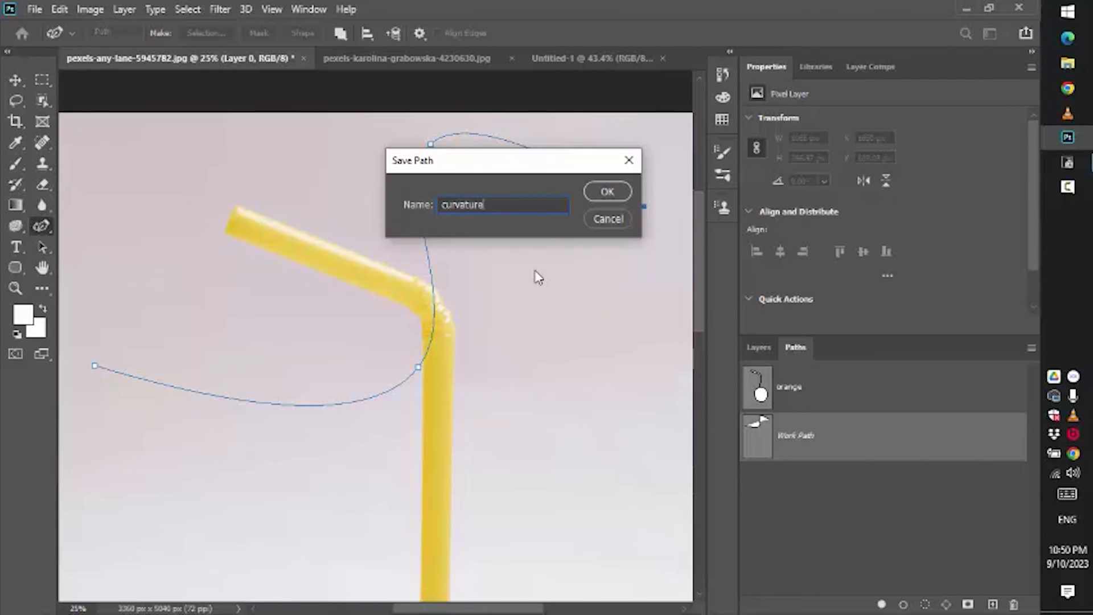
key("Return")
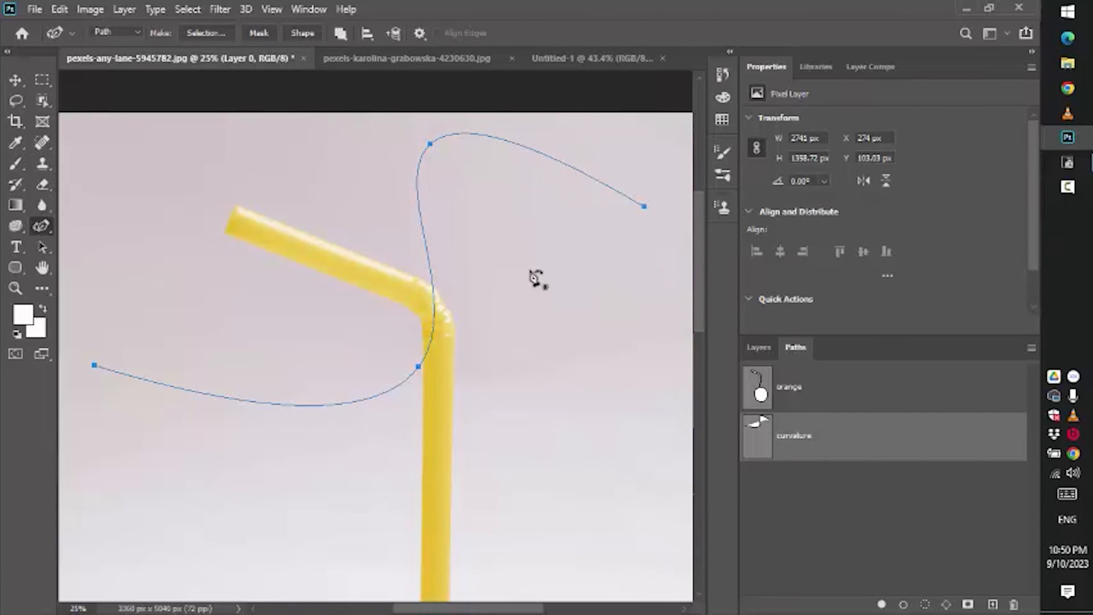
- Switch to the Pen Tool and draw a closed straight-edged path of corner points around the lower straw
right_click(42, 225)
left_click(86, 223)
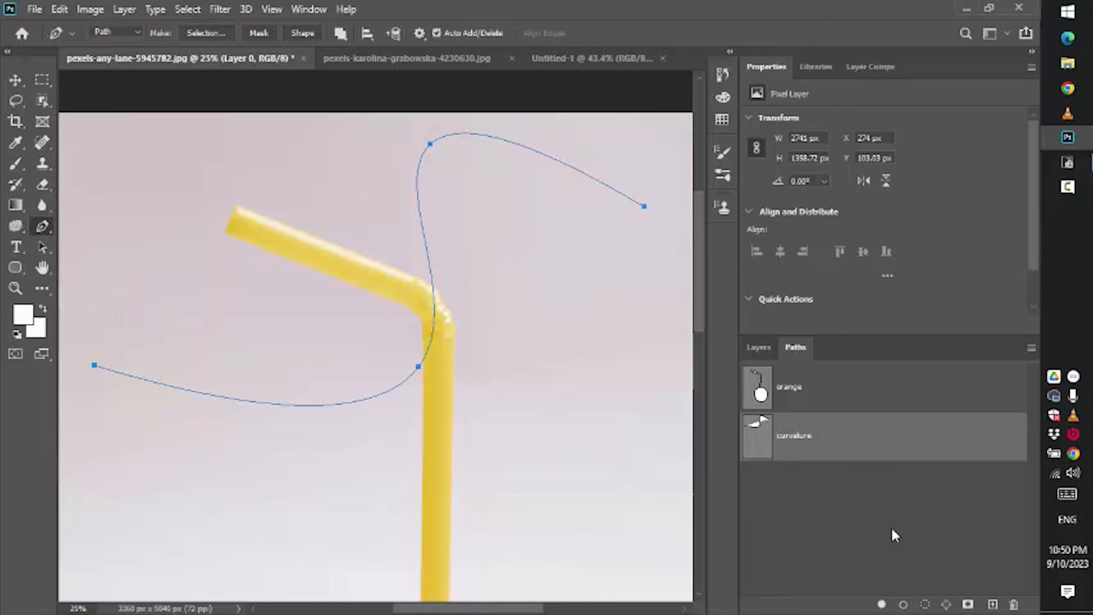
left_click(175, 462)
left_click(495, 478)
left_click(572, 366)
left_click(604, 502)
left_click(145, 510)
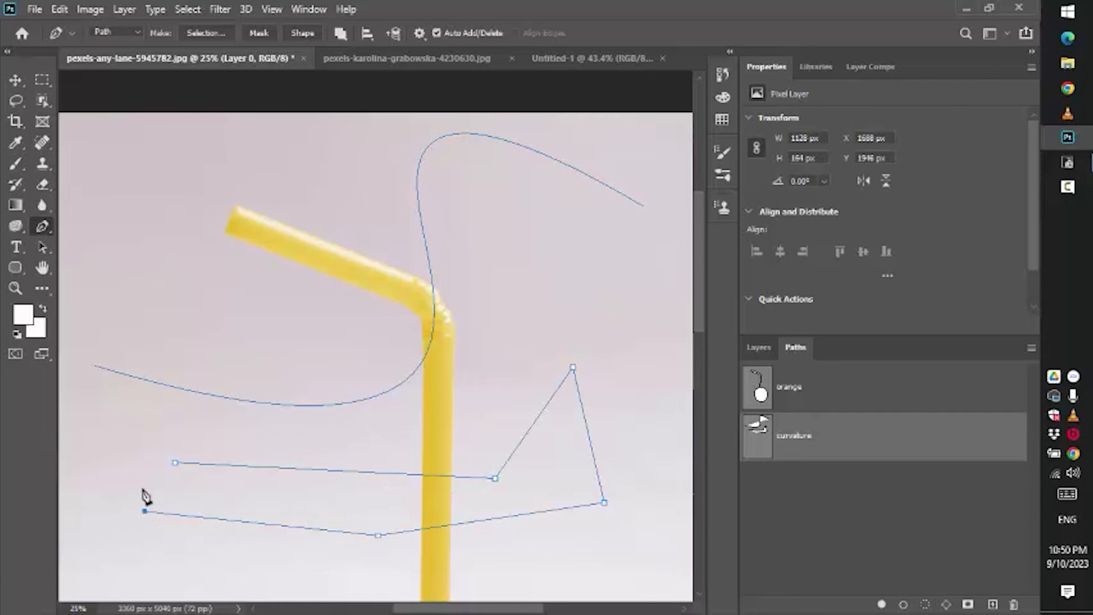
left_click(175, 462)
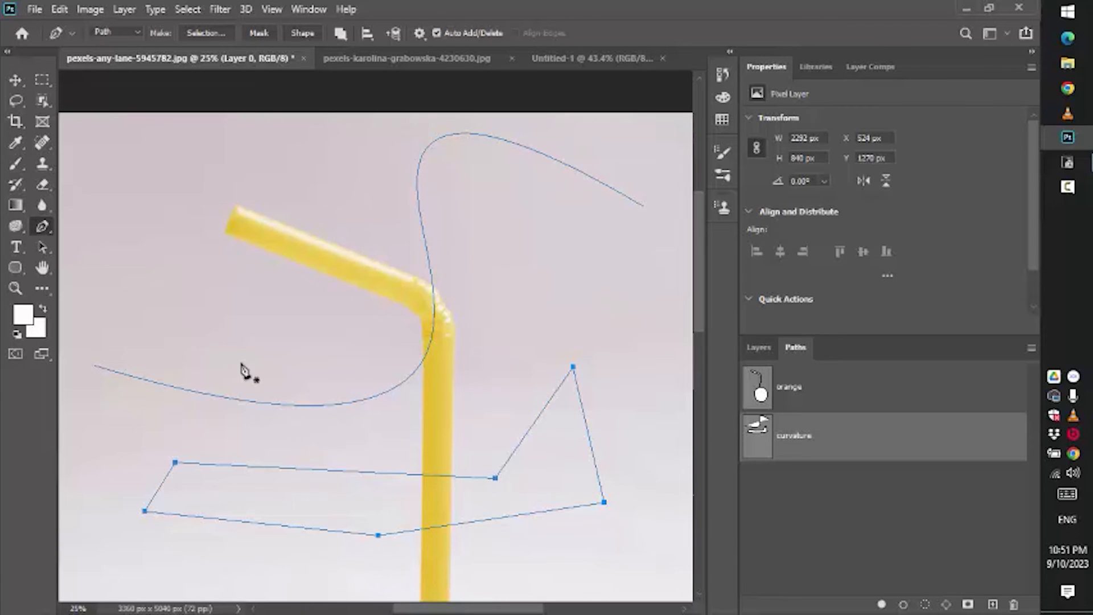
- Open the pen tool group's list to choose another pen tool
right_click(50, 231)
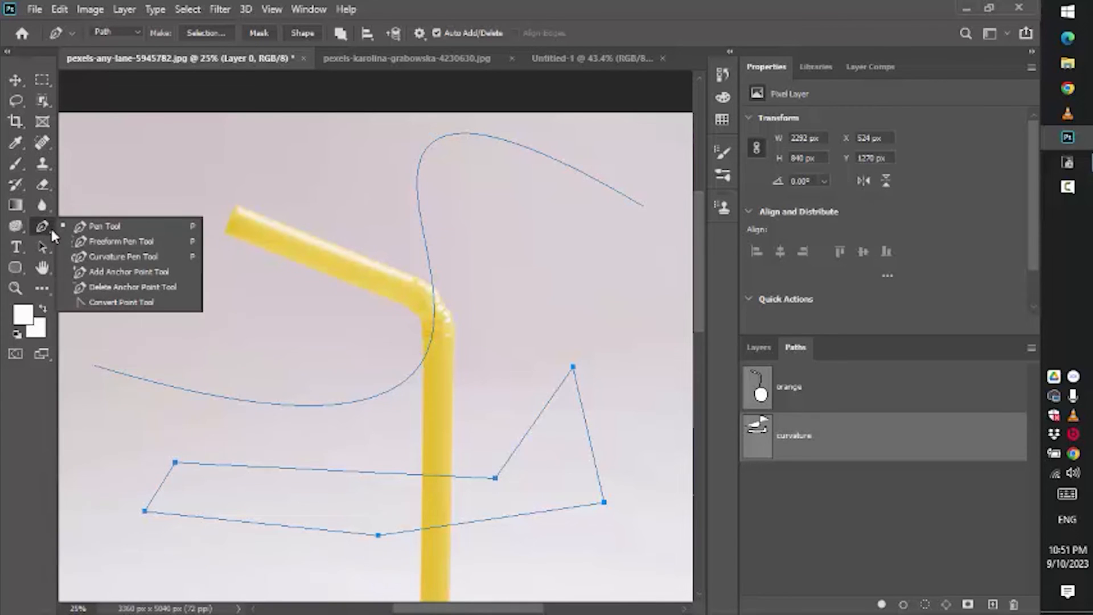